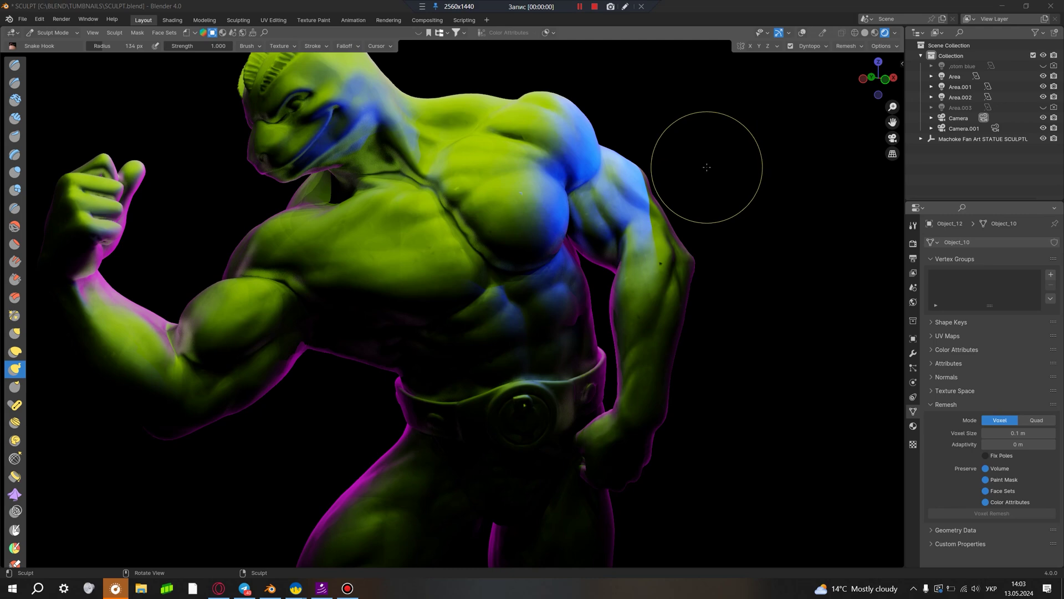
Step: Pull a long tendril and a lump out of the statue's shoulder with Snake Hook strokes
mouse_move(552, 239)
left_mouse_down()
mouse_move(683, 102)
mouse_move(765, 114)
left_mouse_up()
left_click_drag(377, 299, 133, 257)
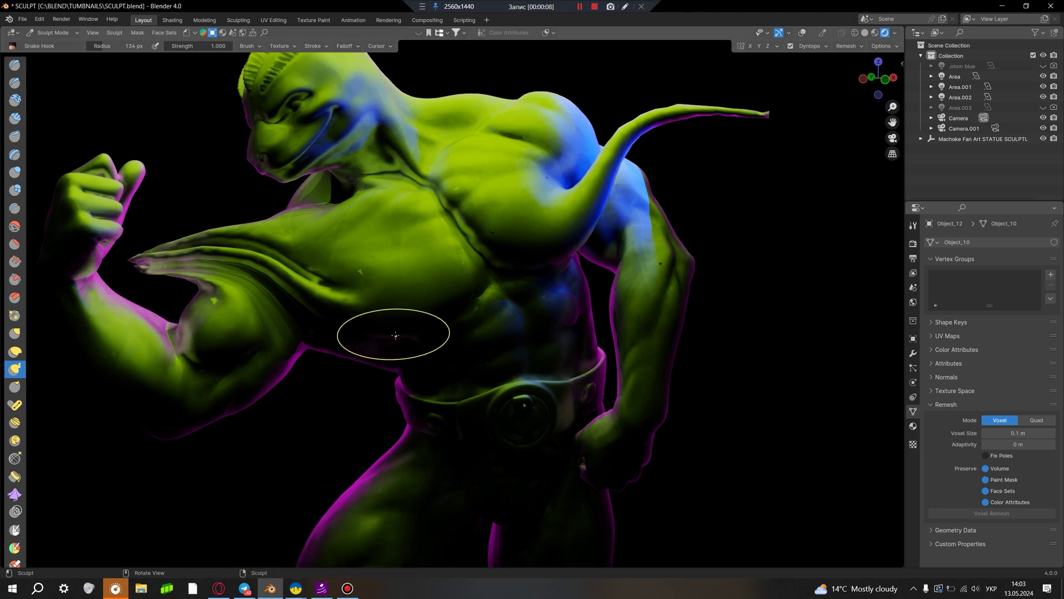
Step: Glance at the 3DCoat sculpt with a slight orbit, then return to the Blender sculpt
mouse_move(295, 589)
left_click(352, 527)
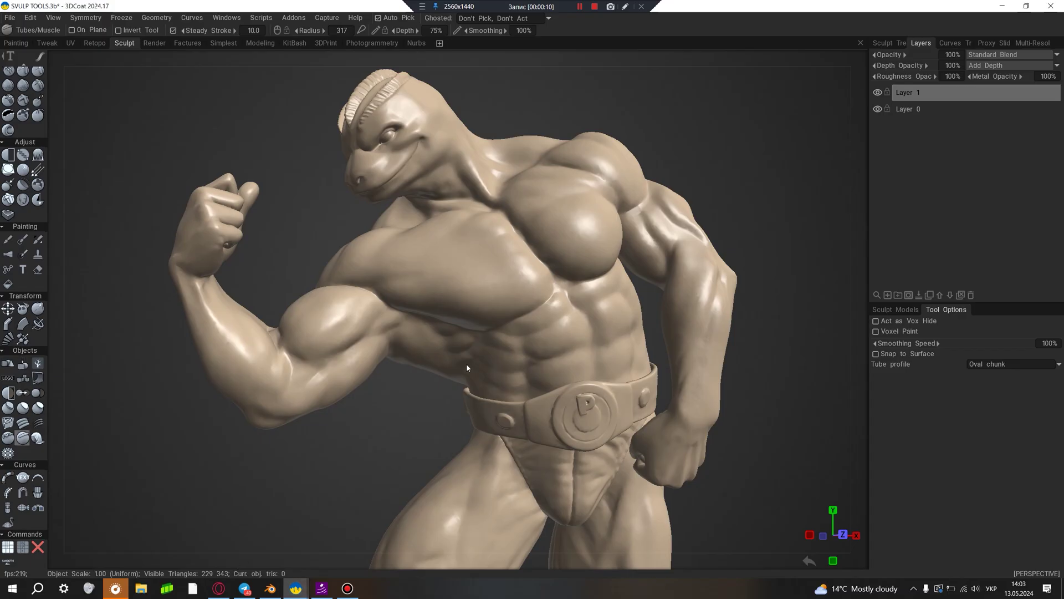
left_click_drag(728, 190, 729, 194)
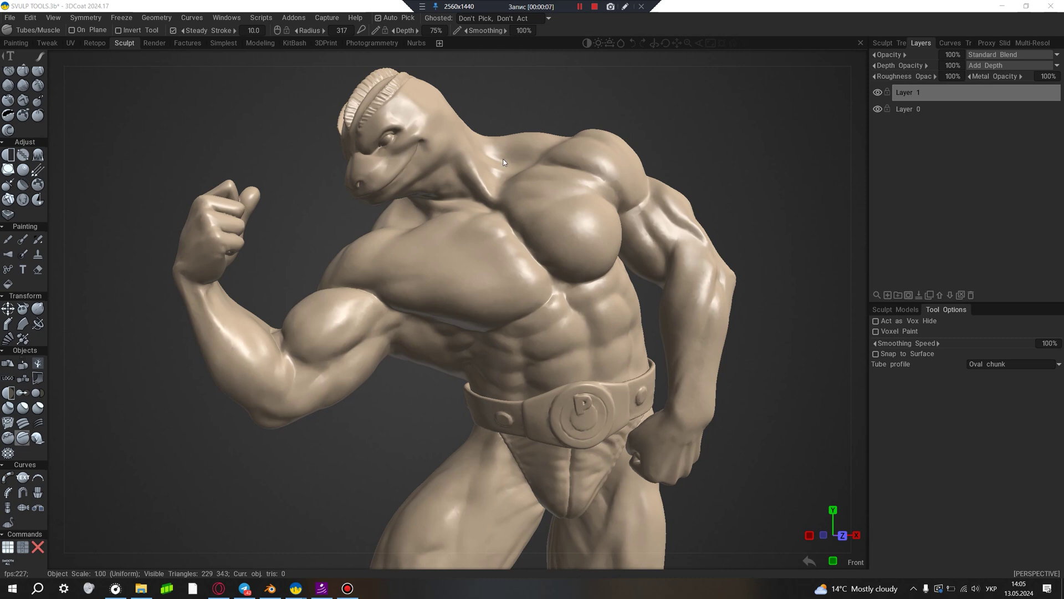
left_click(270, 588)
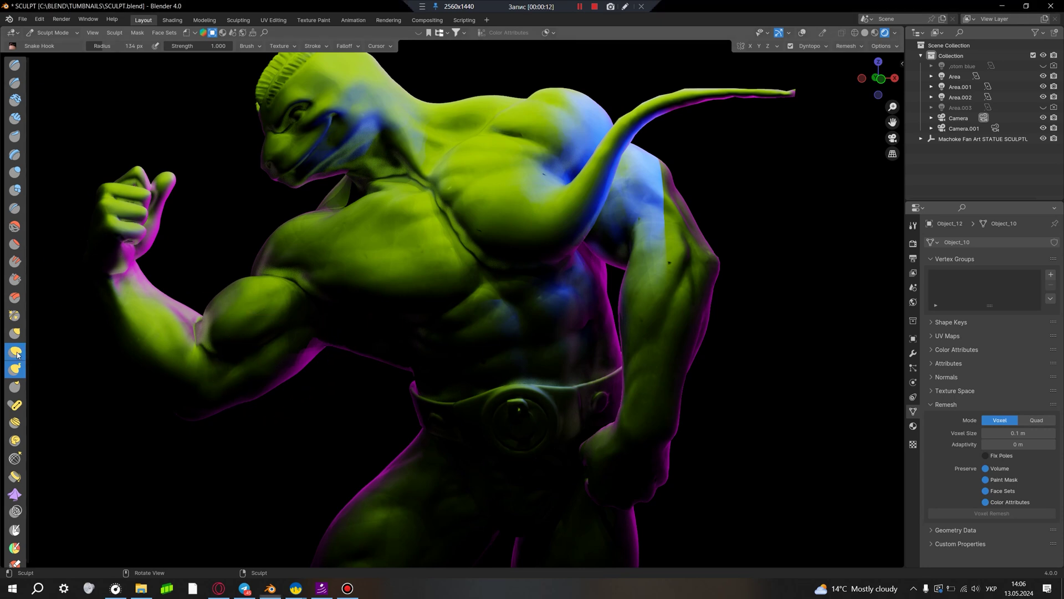
Step: Pull the back and shoulder upward with Elastic Deform, then put the mesh in Edit Mode
left_click(16, 351)
mouse_move(672, 214)
left_mouse_down()
mouse_move(737, 189)
mouse_move(708, 281)
left_mouse_up()
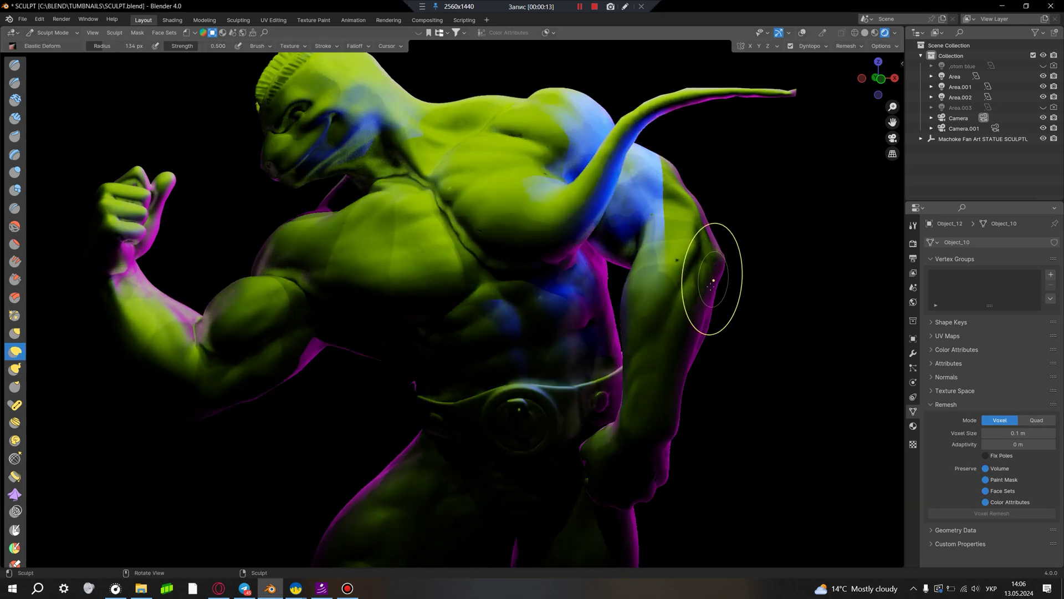
mouse_move(654, 190)
left_mouse_down()
mouse_move(669, 150)
mouse_move(692, 141)
left_mouse_up()
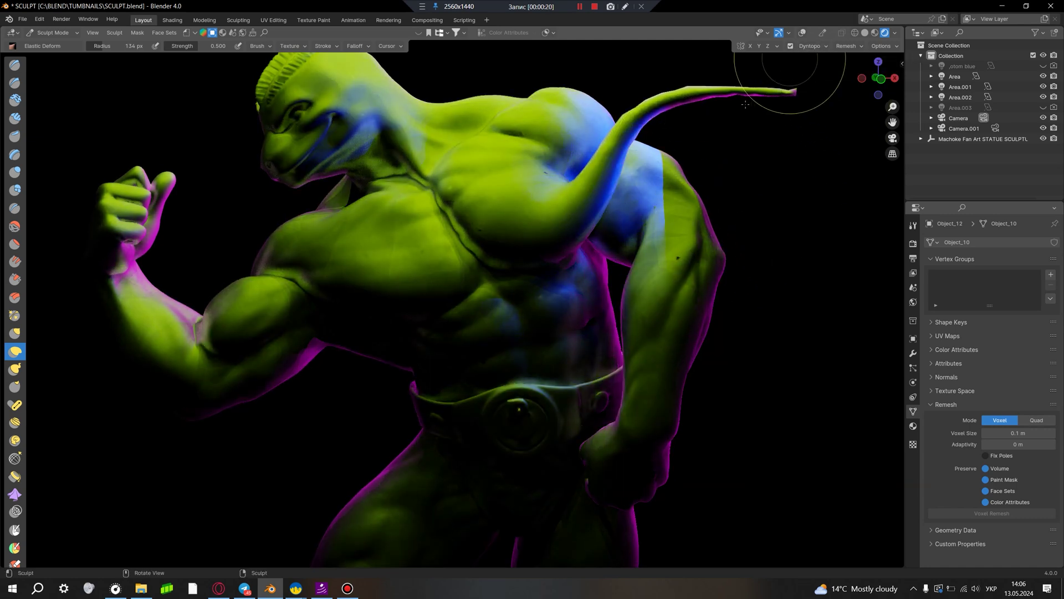
key("Tab")
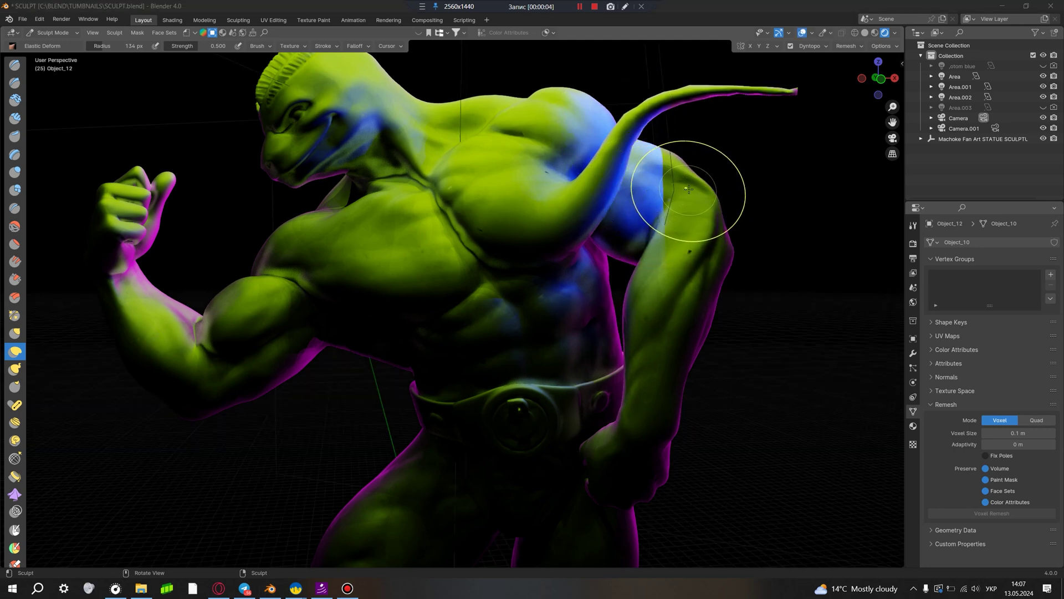
mouse_move(689, 189)
left_mouse_down()
mouse_move(683, 135)
mouse_move(685, 178)
left_mouse_up()
key("Tab")
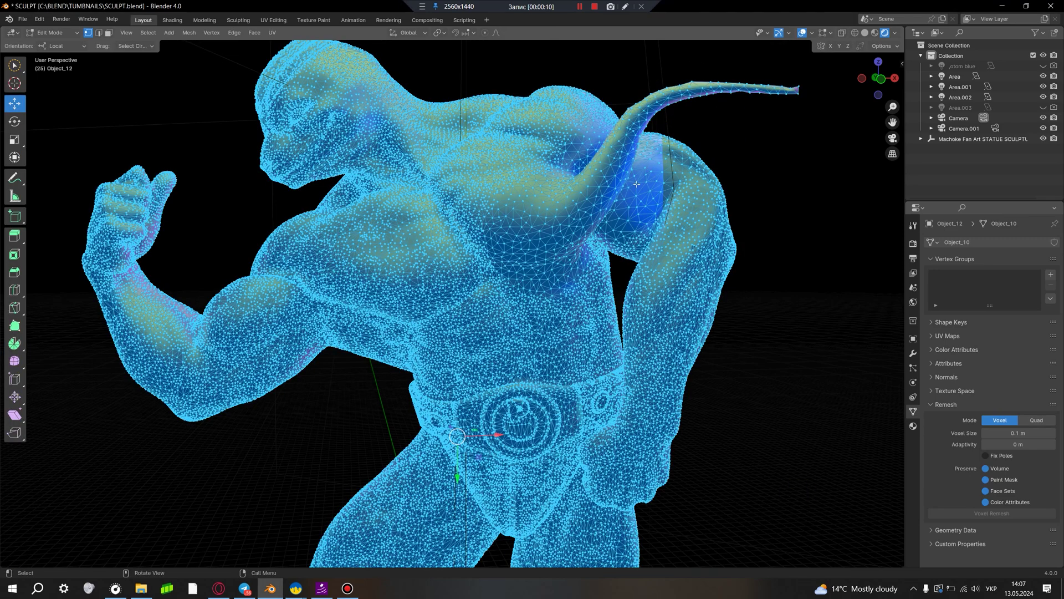
Step: Back in Sculpt Mode, pull a horn-like spike from the shoulder with Snake Hook
key("Tab")
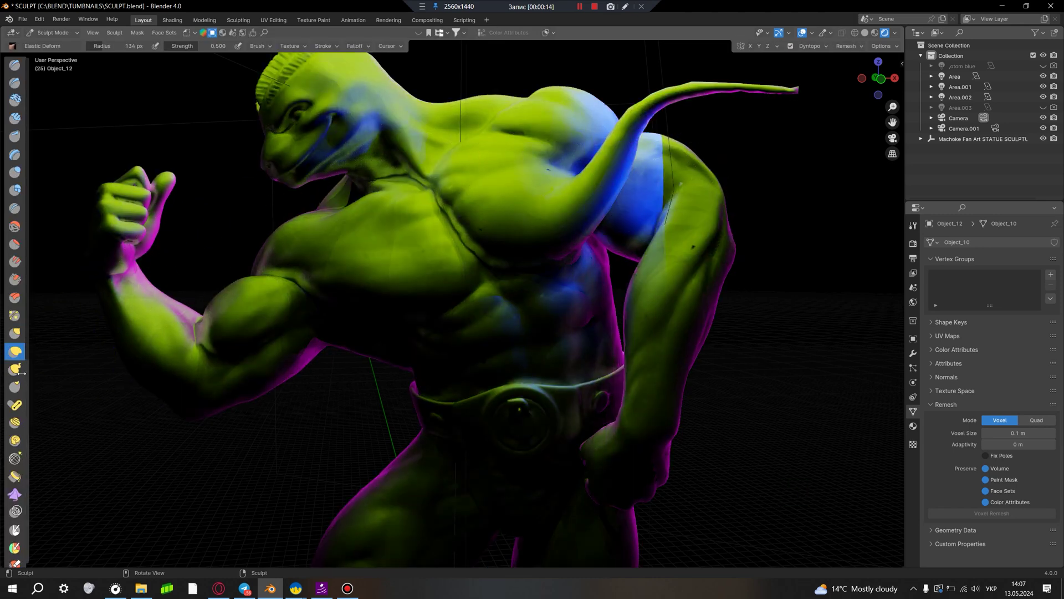
left_click(16, 374)
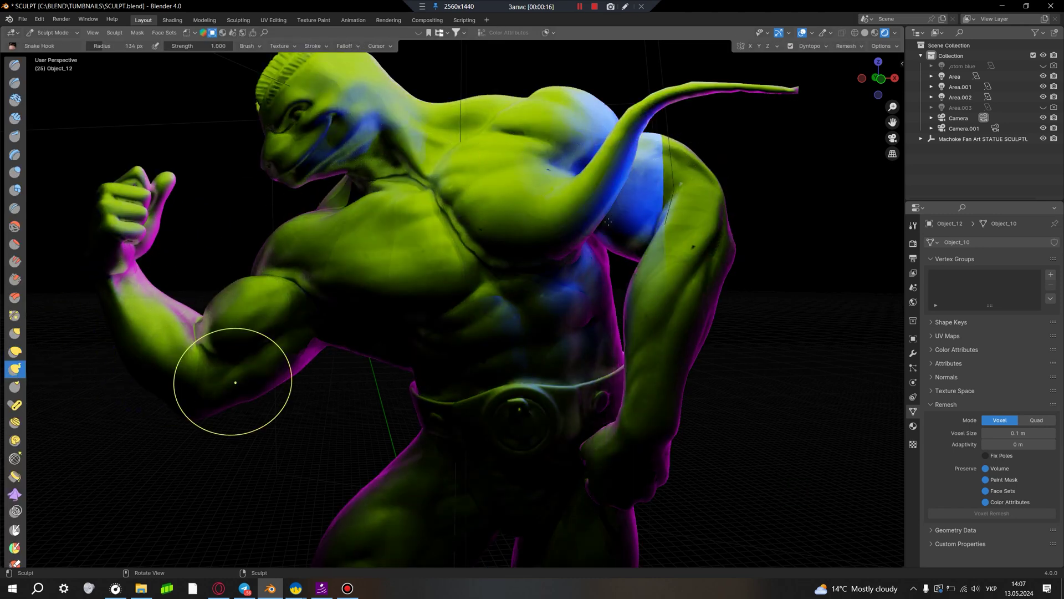
left_click_drag(543, 120, 680, 108)
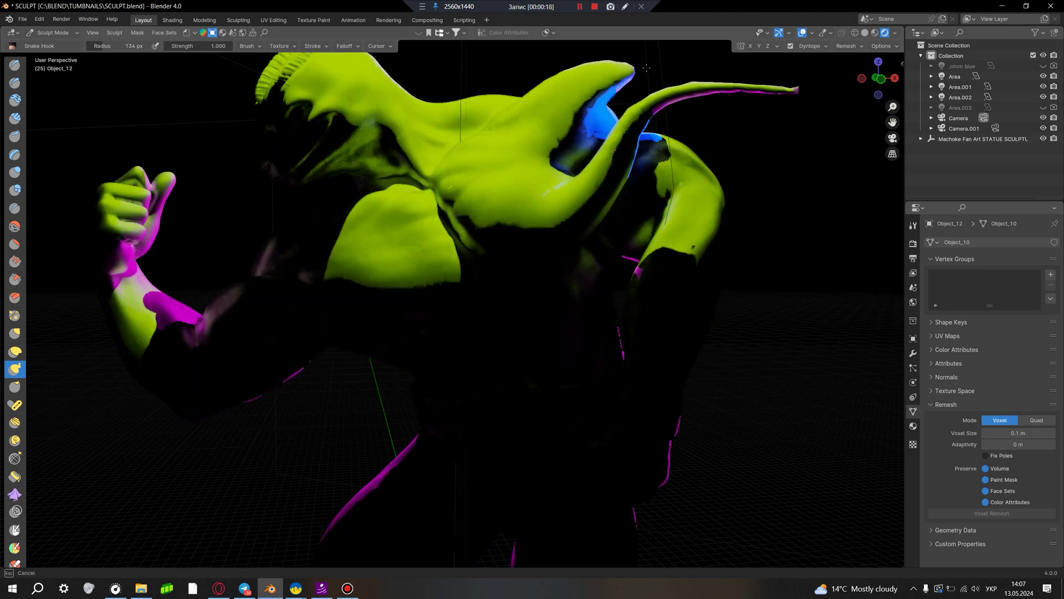
mouse_move(679, 109)
middle_mouse_down()
mouse_move(585, 71)
mouse_move(563, 83)
middle_mouse_up()
Step: Check the mesh in Edit Mode, reframe the view, and switch over to 3DCoat
key("Tab")
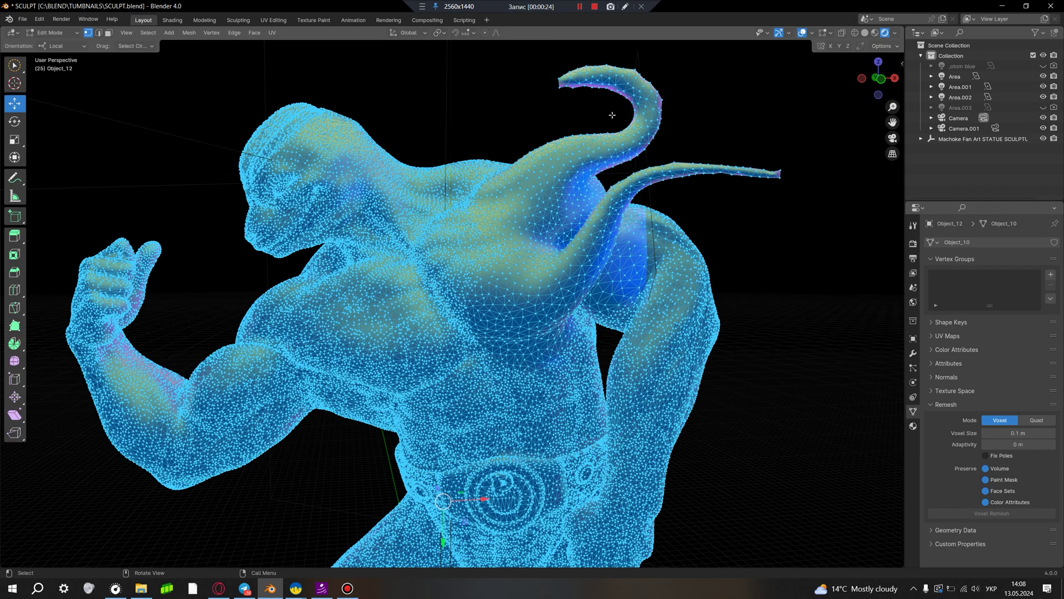
key("Tab")
middle_click_drag(581, 167, 554, 162)
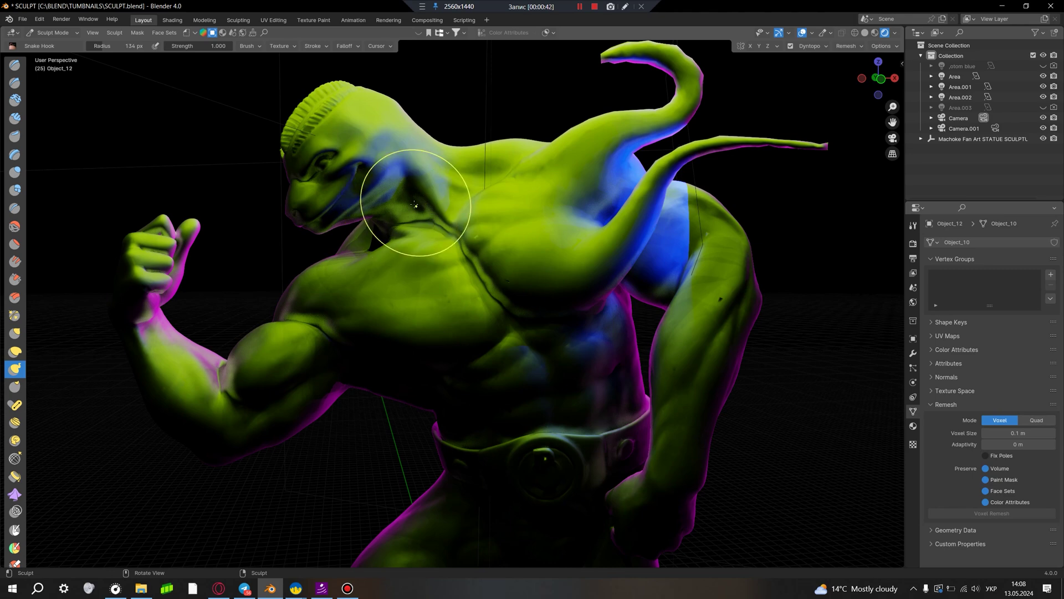
mouse_move(295, 587)
left_click(265, 550)
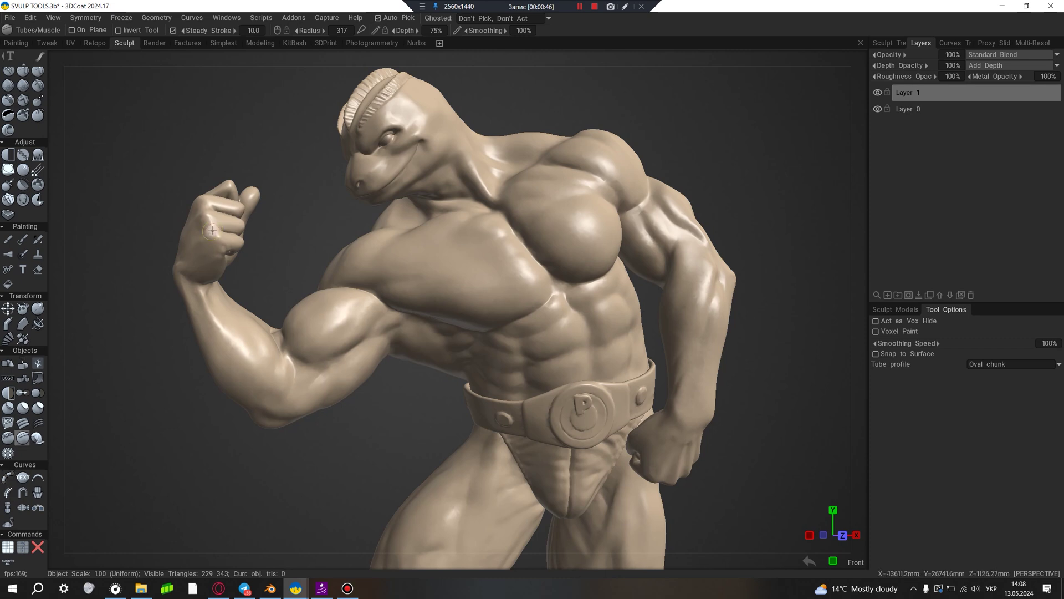
Step: Peek at Blender's Shading workspace, then open 3DCoat's Painting room with blue paint
left_click_drag(771, 390, 275, 297)
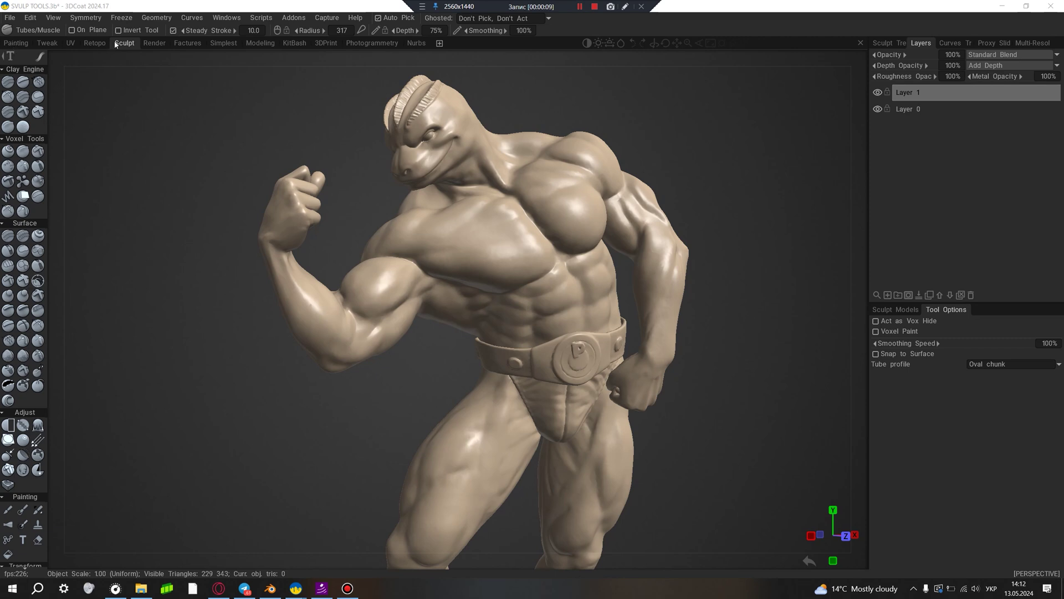
left_click(270, 588)
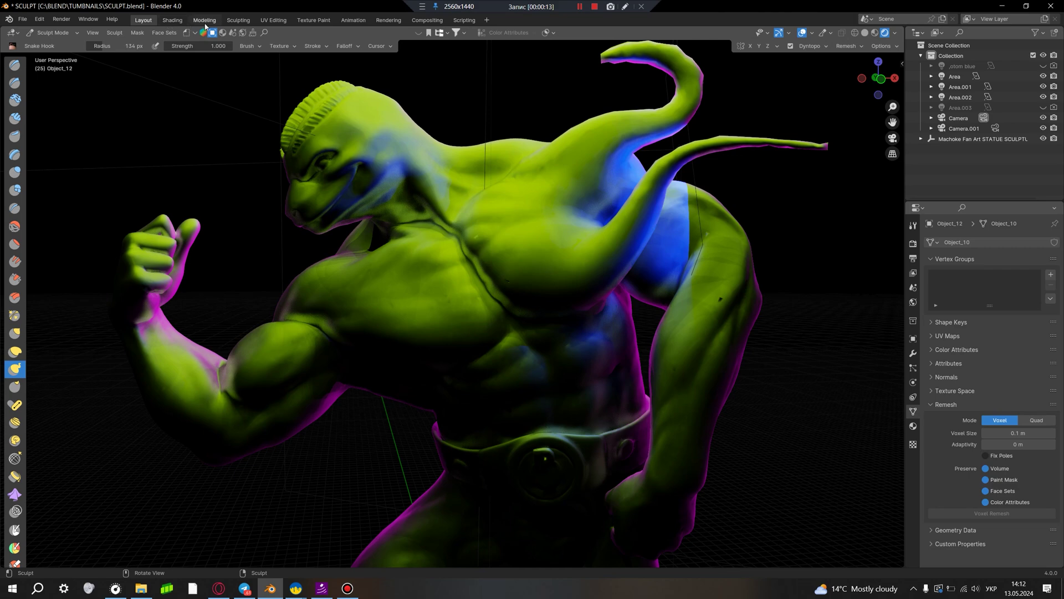
left_click(252, 25)
left_click(146, 20)
mouse_move(295, 589)
left_click(244, 541)
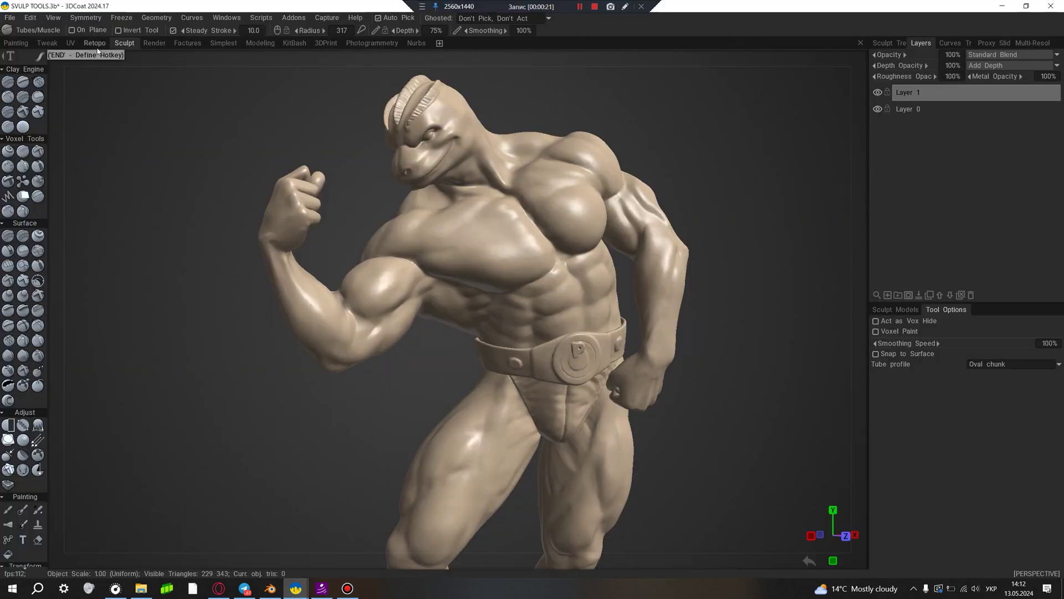
left_click(16, 44)
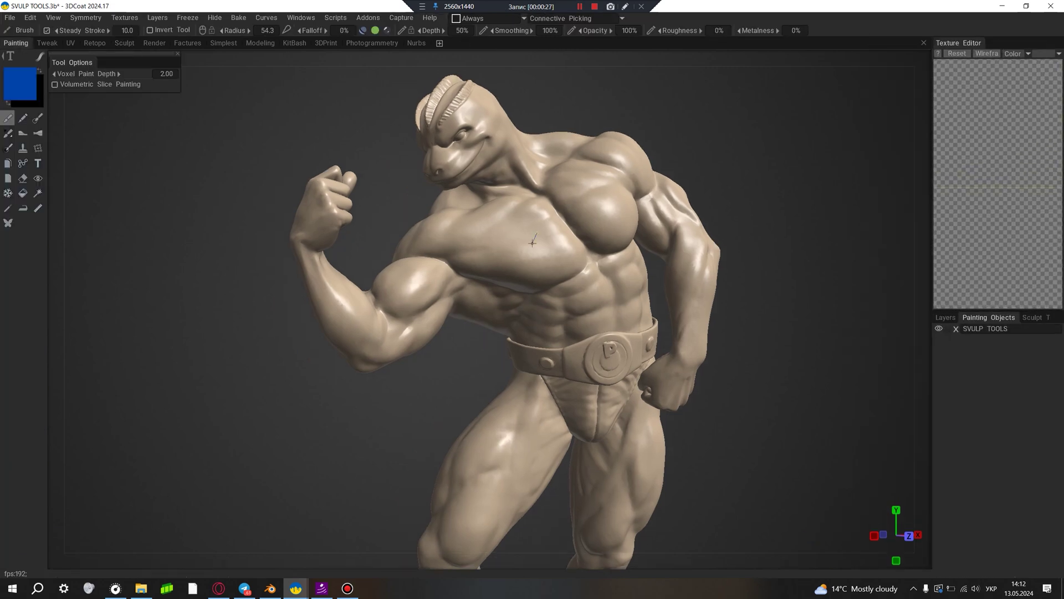
Step: Return from Painting to the Sculpt room, showing the Layer 1 and Layer 0 stack
left_click(126, 44)
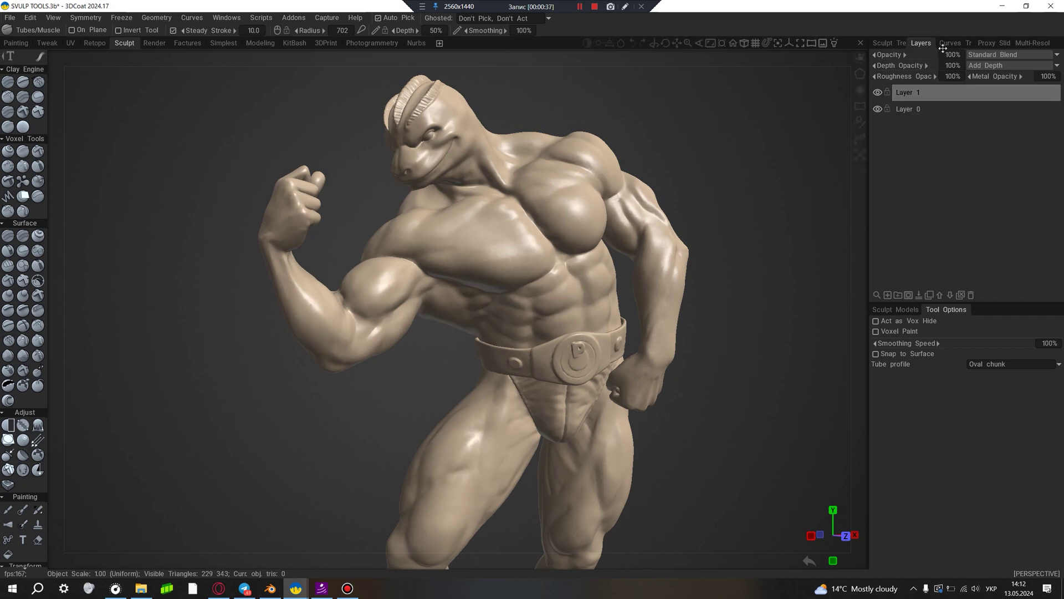
mouse_move(964, 92)
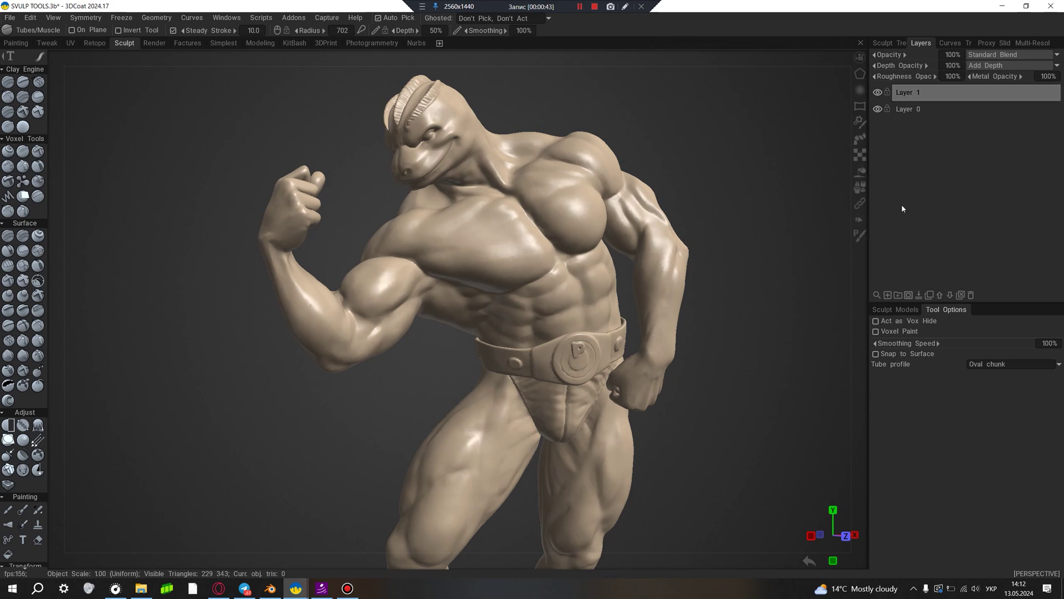
Step: Float the Layers panel out, then dock it back as a tab in the right panel
left_click_drag(921, 43, 938, 44)
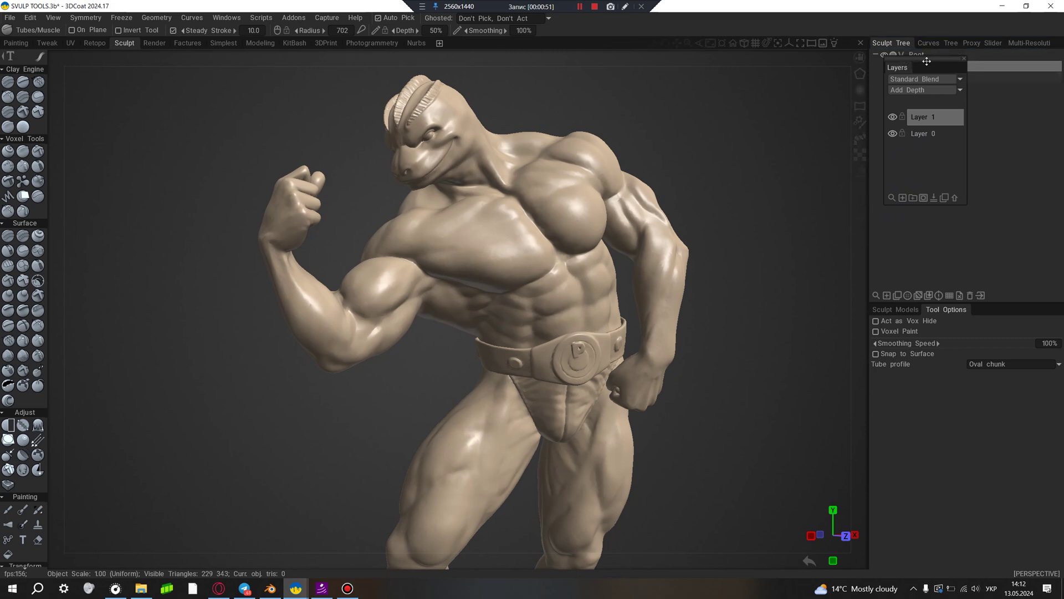
left_click_drag(927, 61, 997, 44)
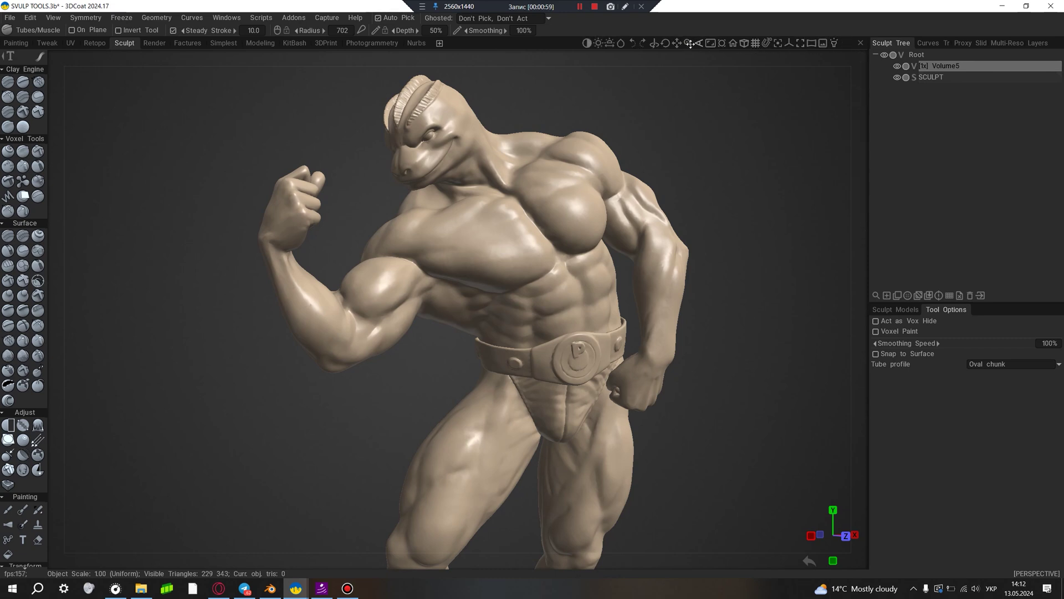
left_click_drag(666, 44, 673, 48)
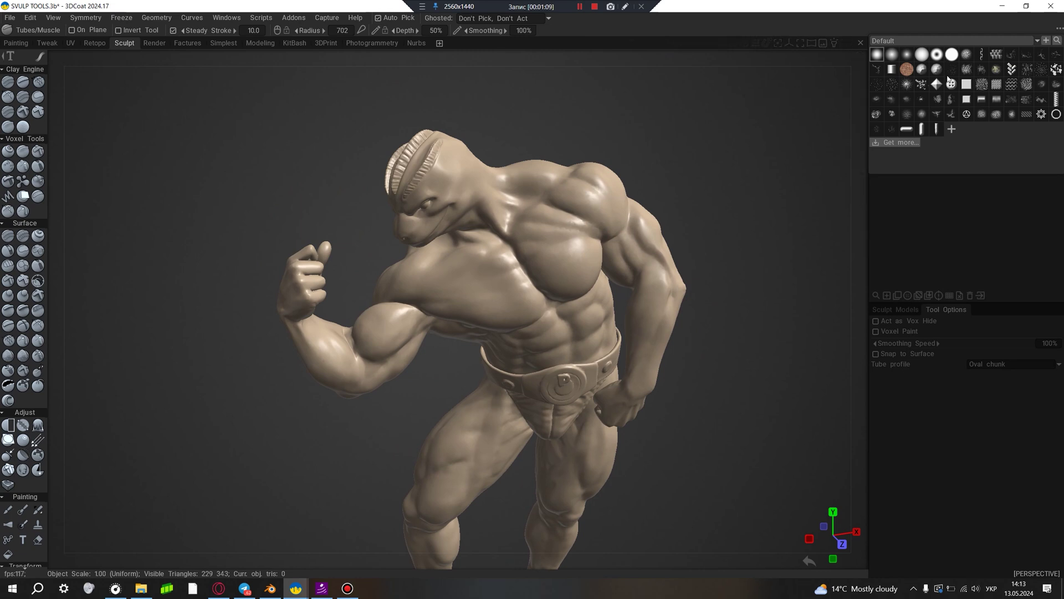
Step: Light the model with a darker, warmer panorama; browse shader, primitive and alpha libraries, then open Edit
left_click(860, 105)
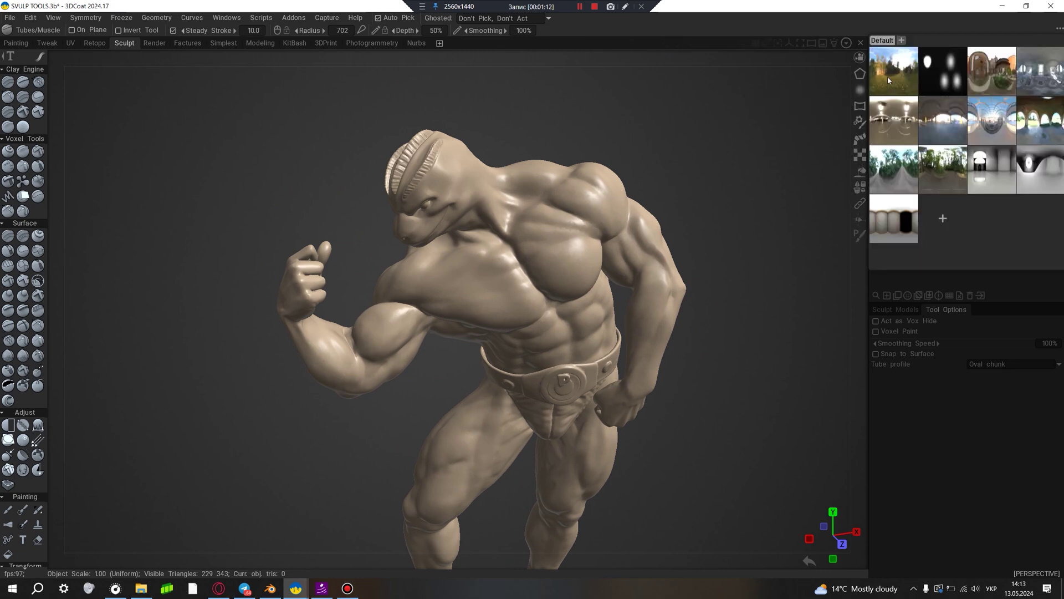
left_click(888, 79)
left_click(862, 108)
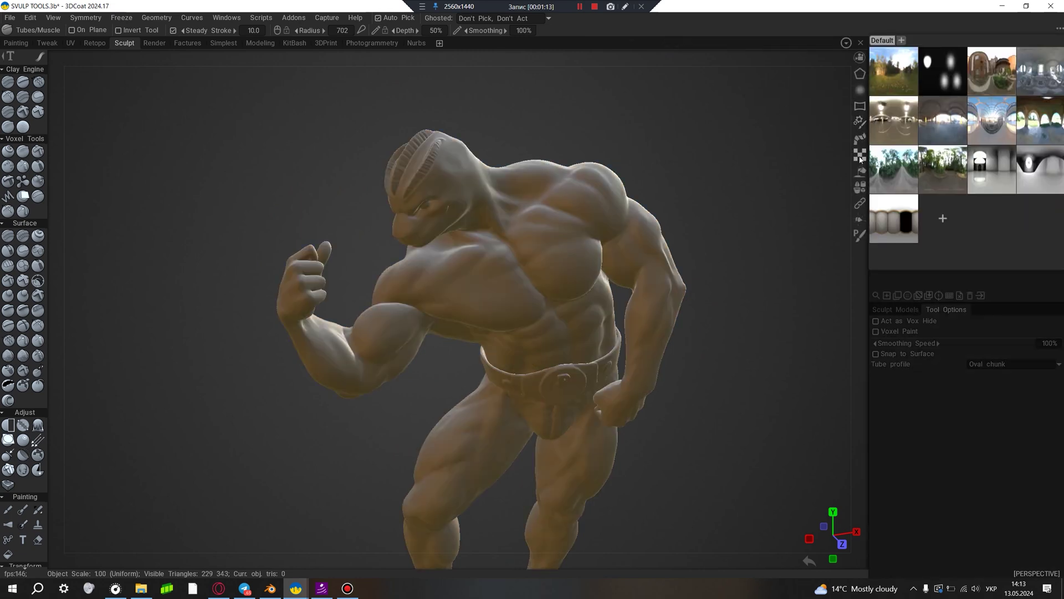
left_click(859, 155)
left_click(860, 187)
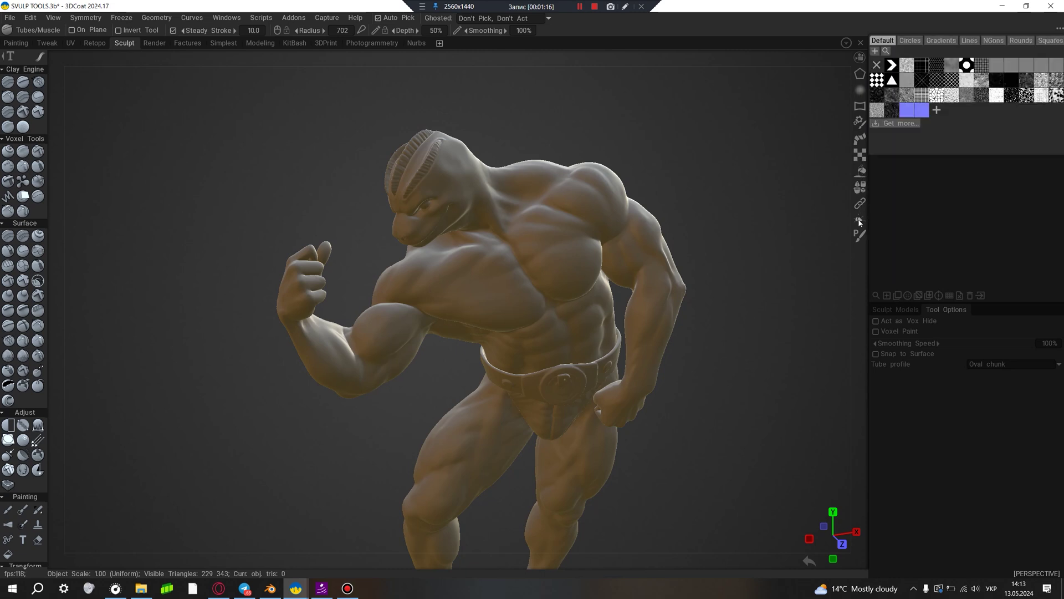
left_click(859, 74)
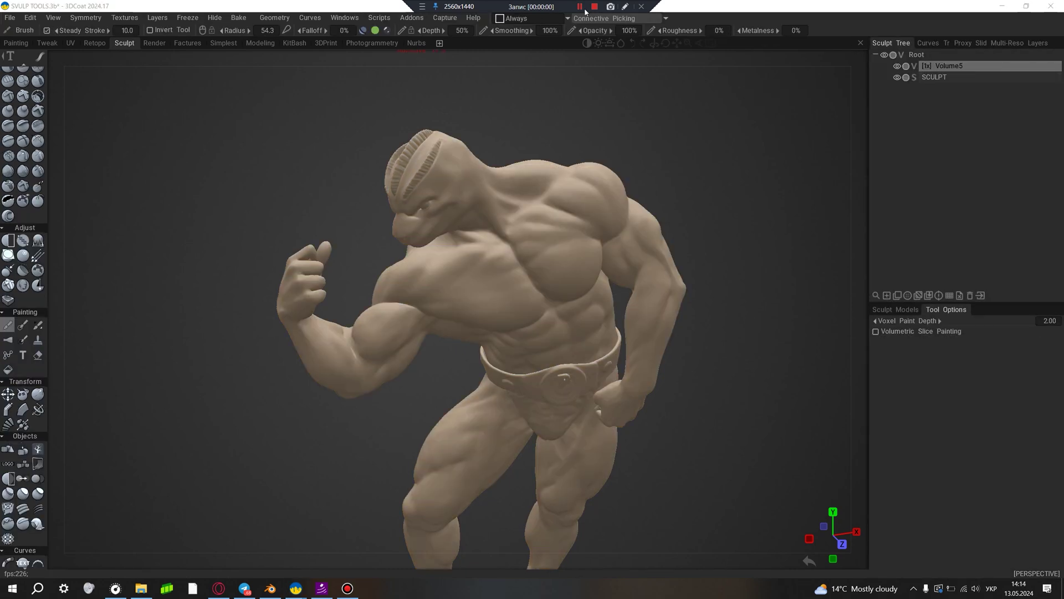
left_click(30, 18)
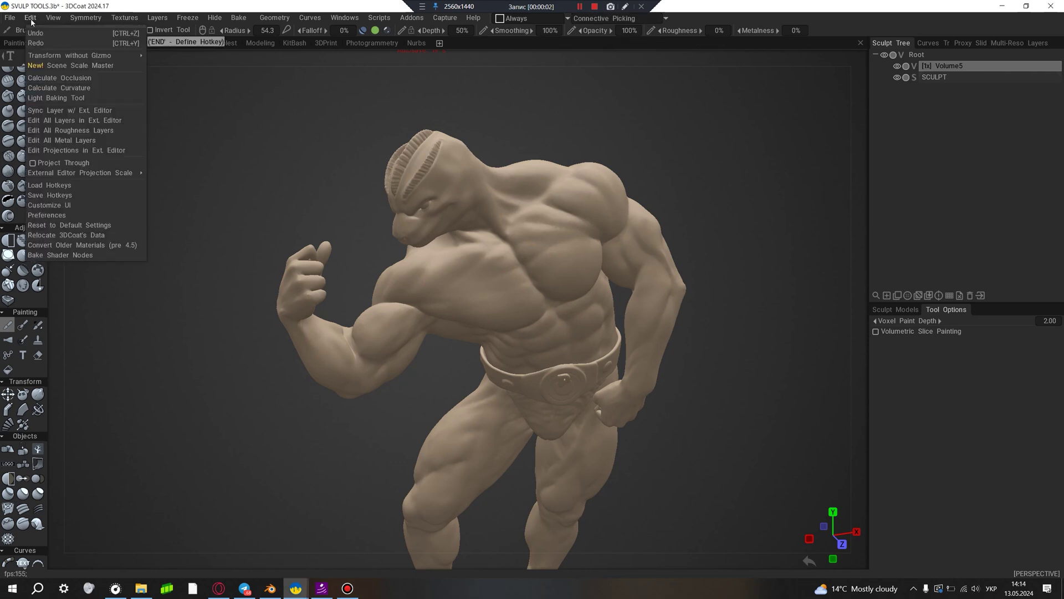
Step: Open Preferences and look through its General, Viewport and Theme pages
left_click(57, 216)
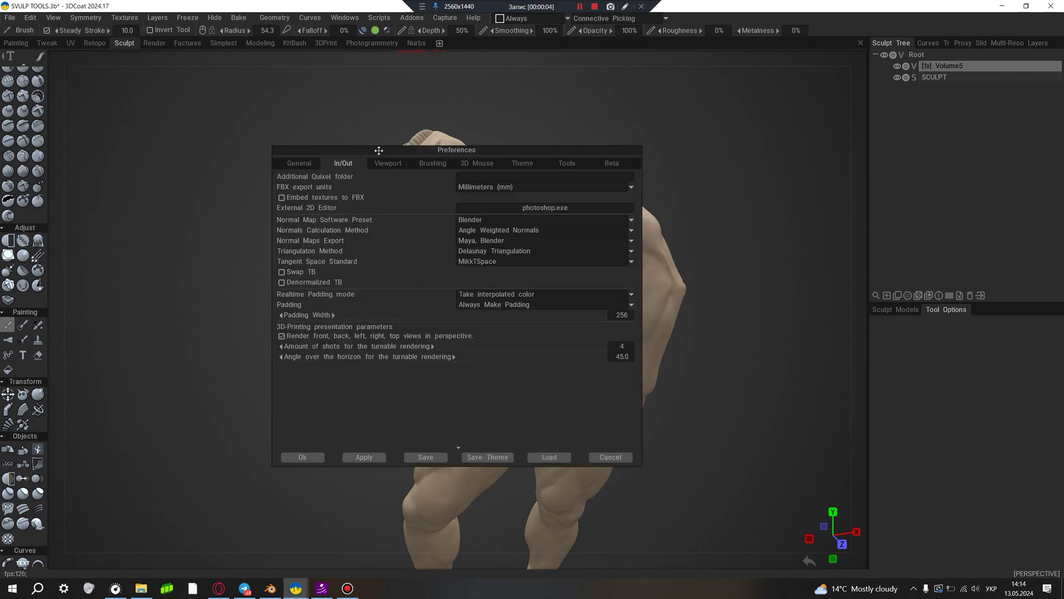
left_click_drag(381, 151, 380, 139)
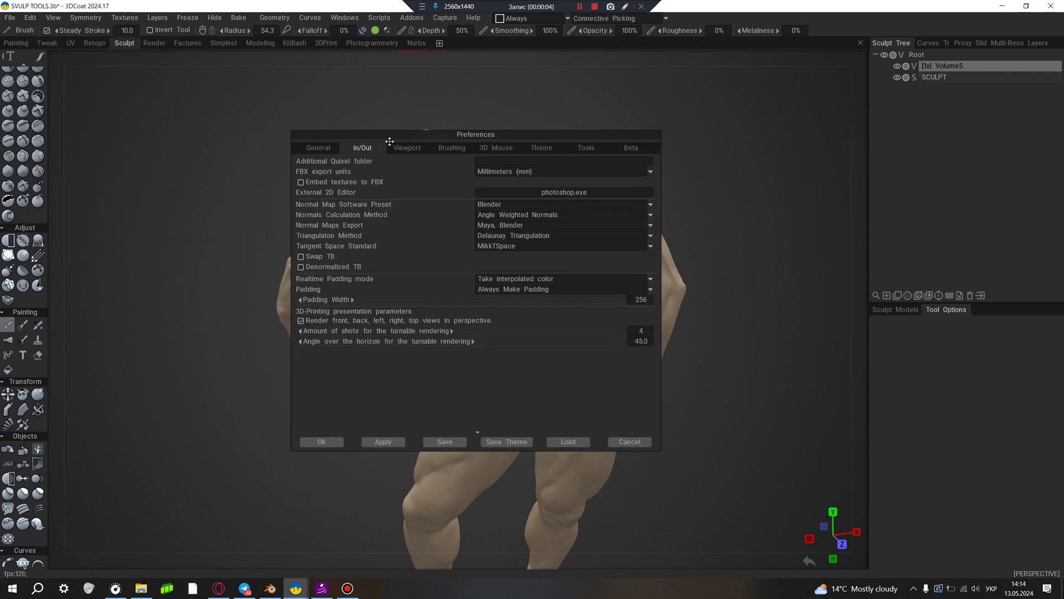
left_click(316, 158)
left_click(397, 155)
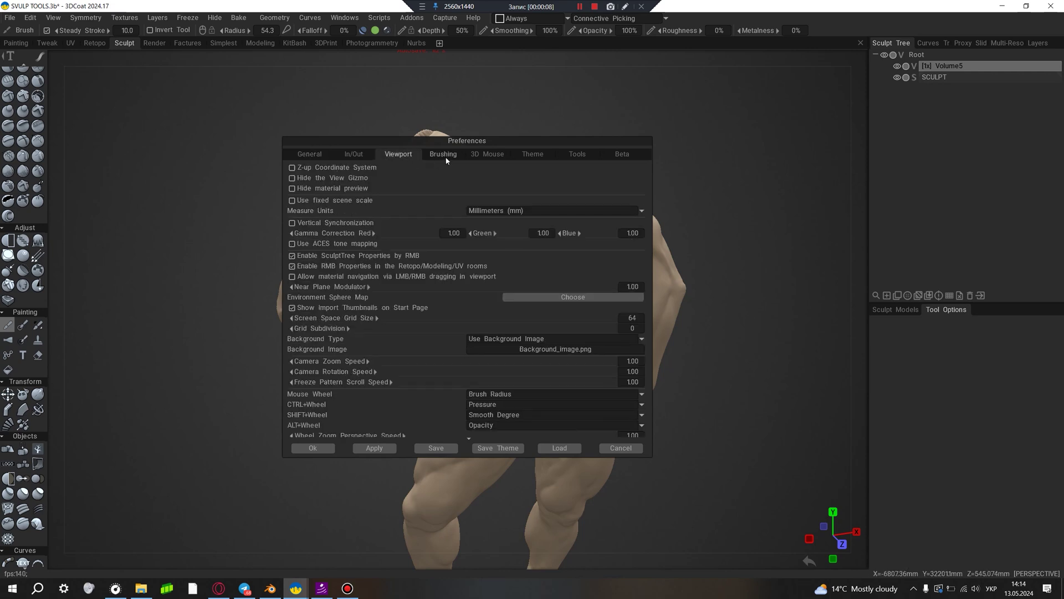
left_click(490, 154)
left_click(533, 156)
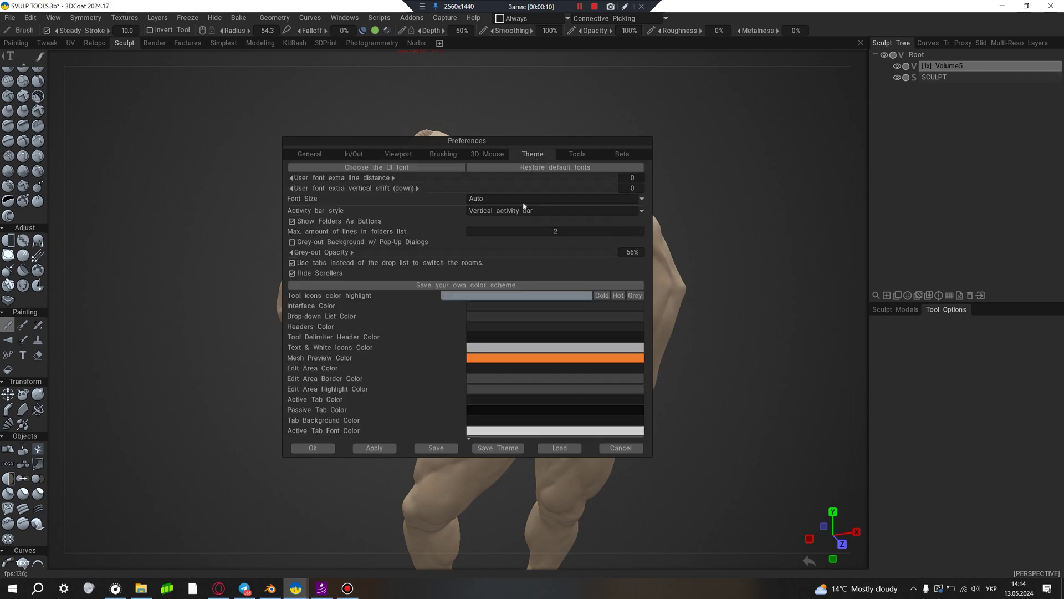
Step: Try a cyan Mesh Preview Color but cancel it, check Brushing, and close Preferences
left_click(537, 359)
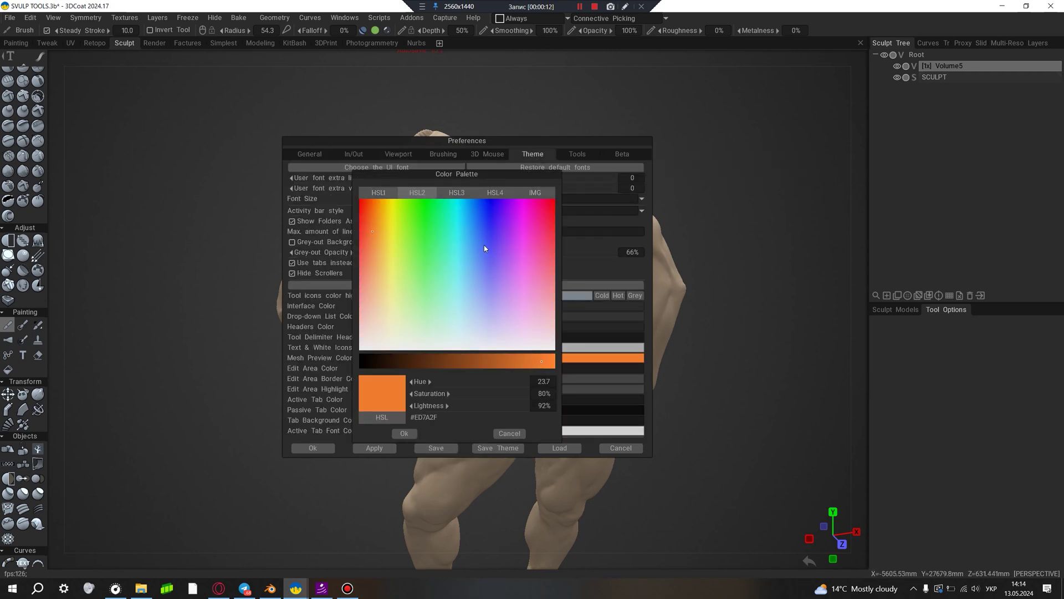
left_click_drag(484, 248, 450, 216)
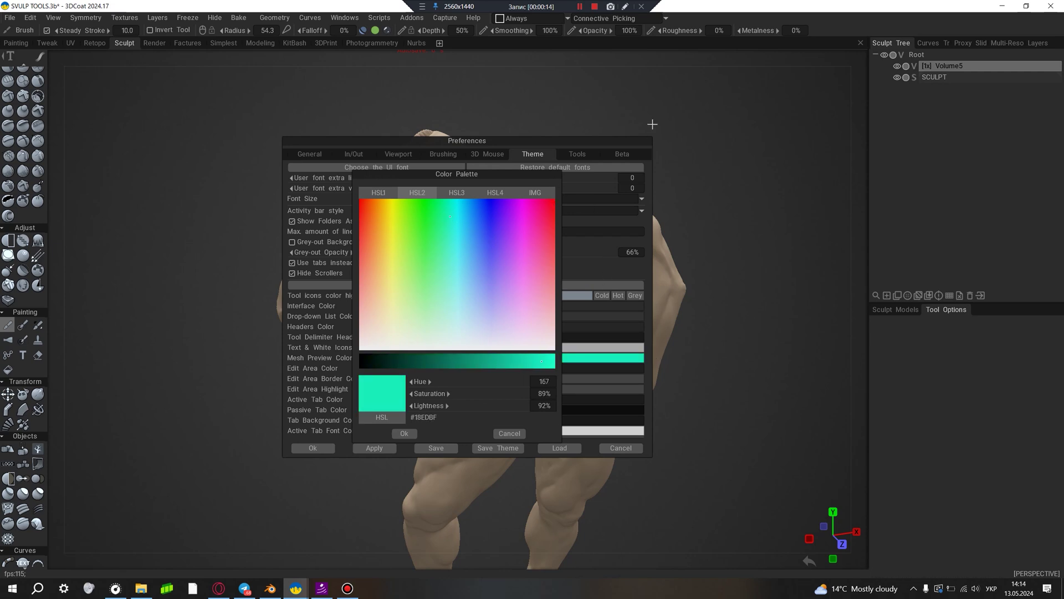
left_click(509, 433)
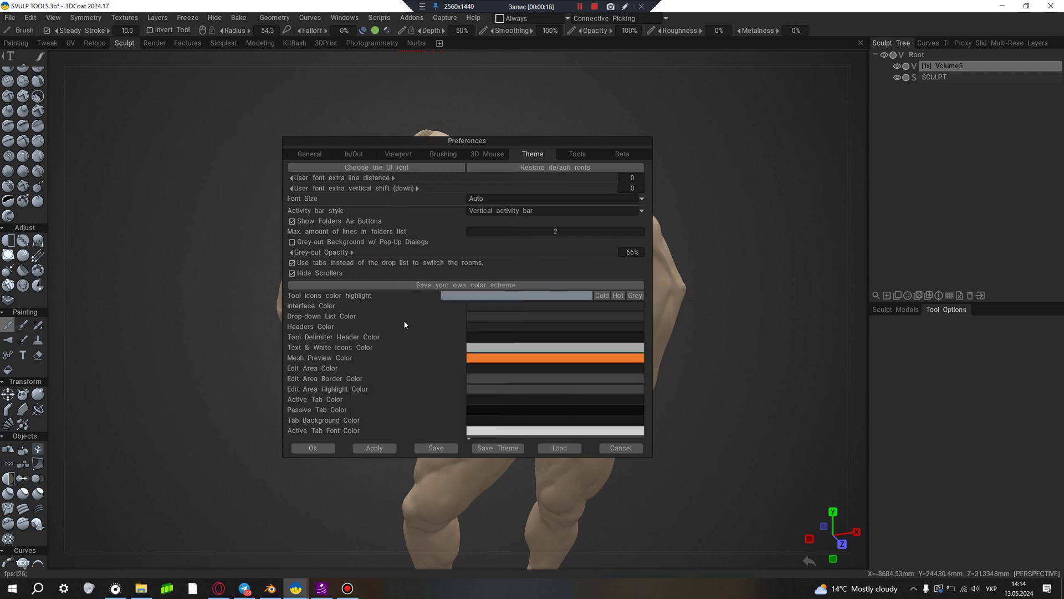
left_click(495, 156)
left_click(446, 155)
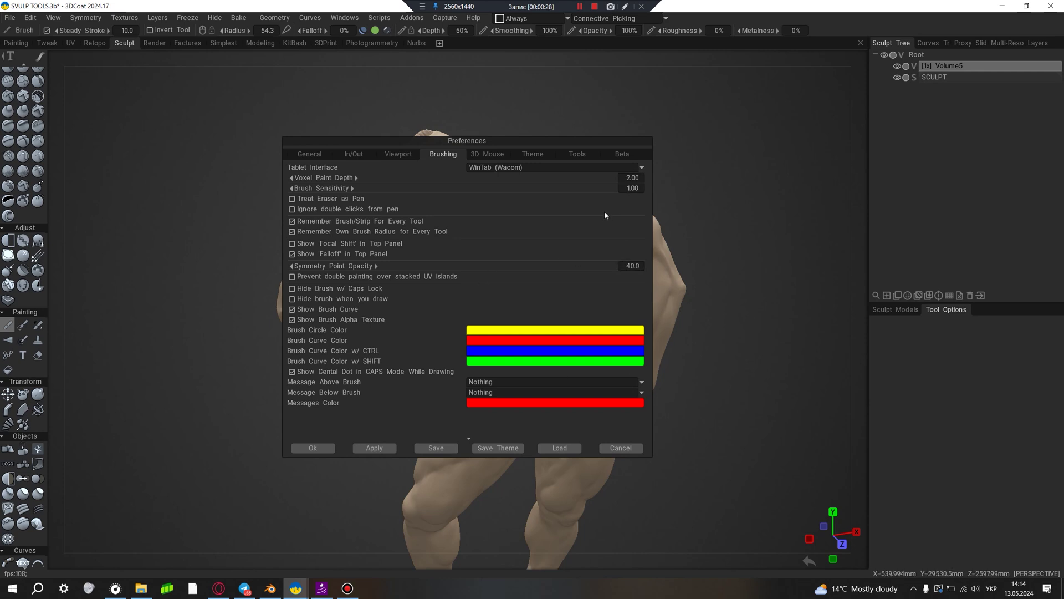
key("Escape")
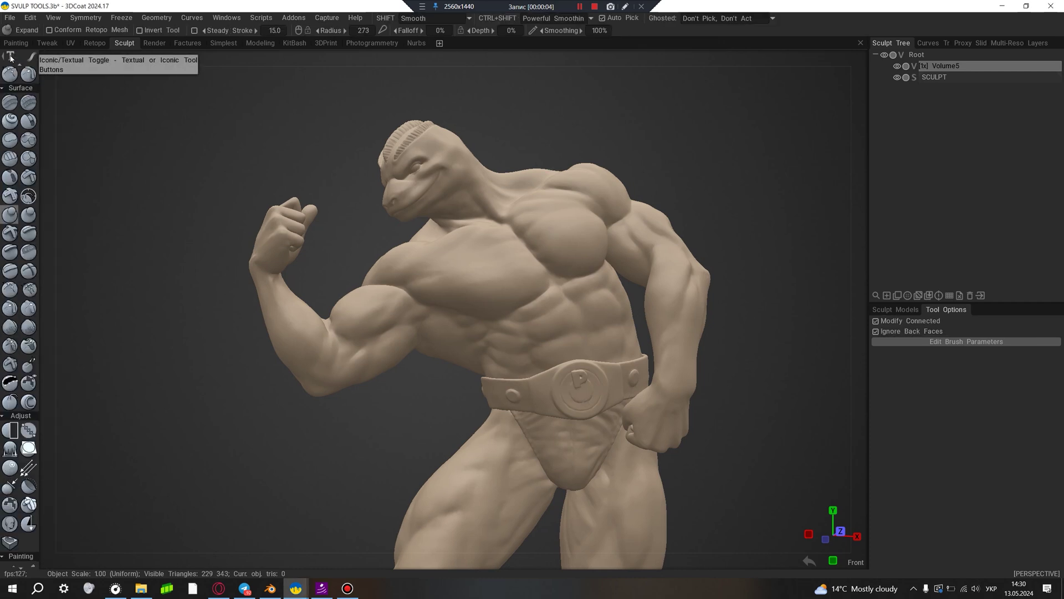
Step: Toggle the tool palette to text and back to icons, then pick the Absolute tool
left_click(10, 57)
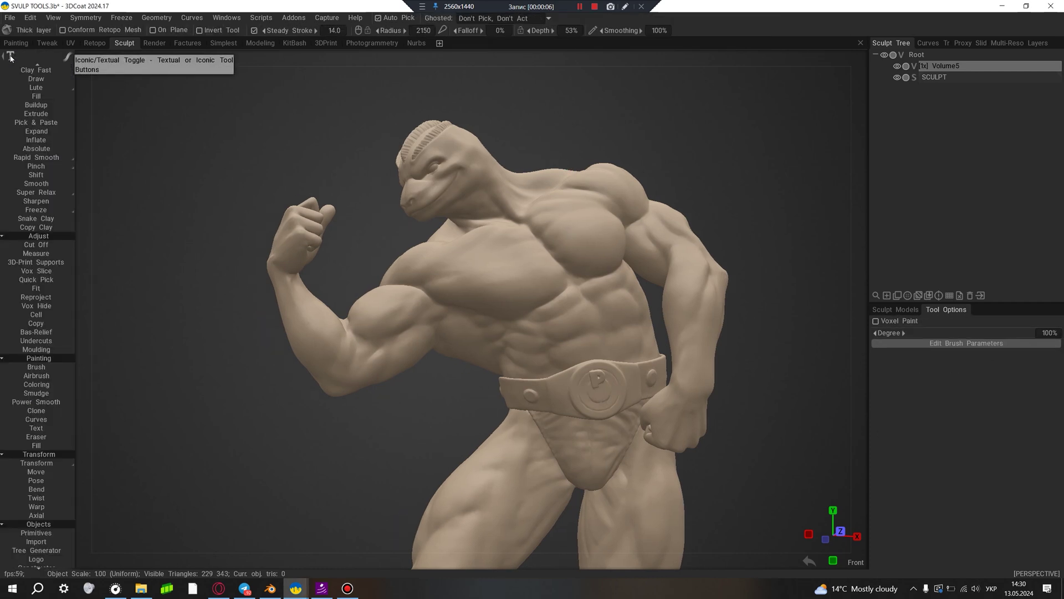
left_click(11, 57)
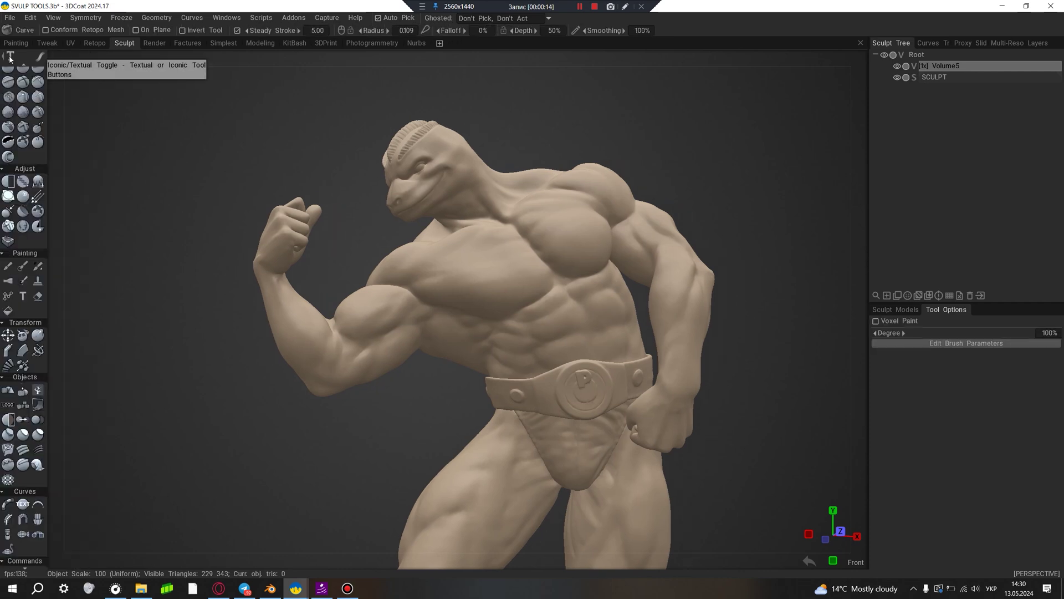
left_click(40, 59)
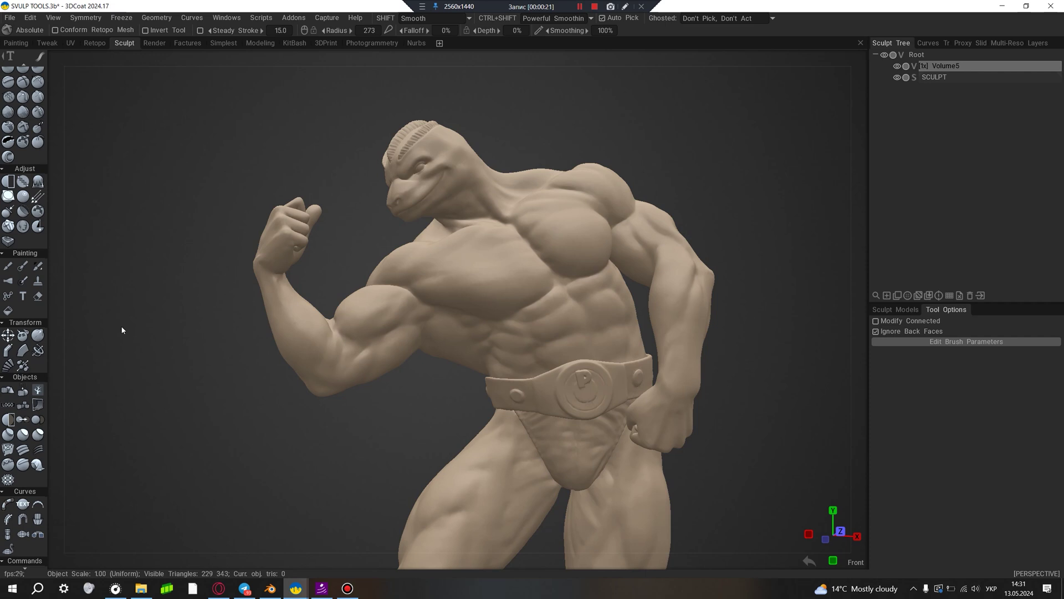
scroll(30, 289, "up", 2)
scroll(30, 289, "up", 1)
scroll(30, 288, "up", 2)
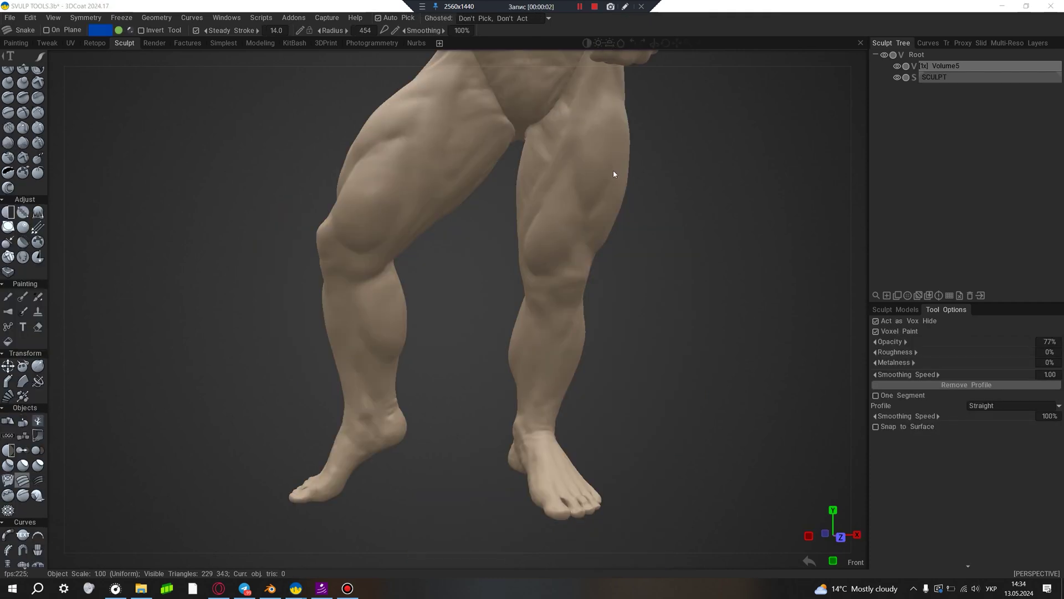
mouse_move(8, 420)
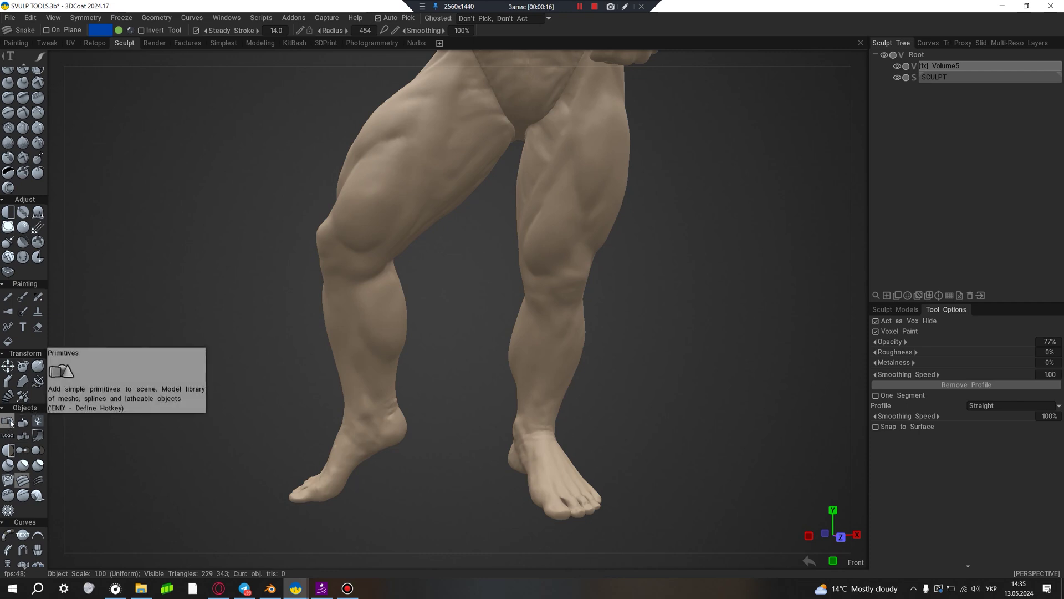
Step: Place a sphere primitive on the left calf, enlarge it to radius 3497 and apply it as blue voxels
left_click(8, 421)
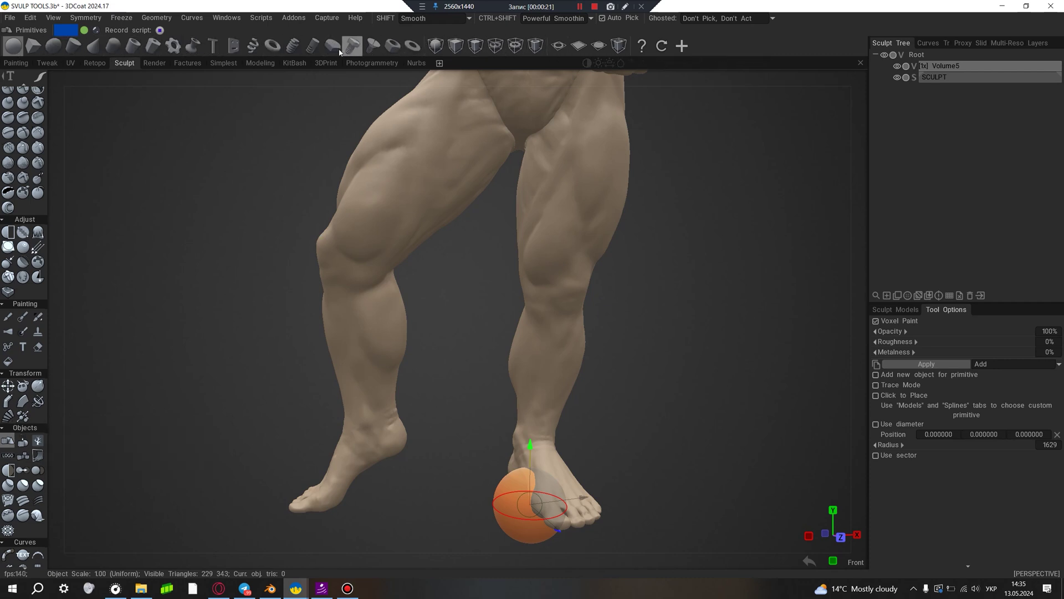
left_click_drag(530, 448, 532, 288)
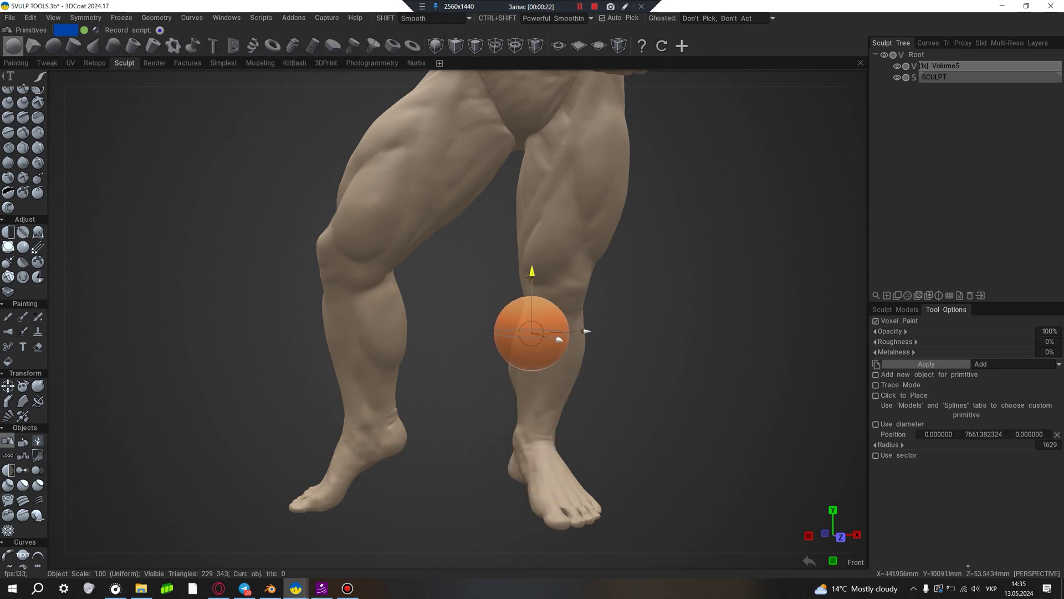
left_click_drag(594, 356, 448, 356)
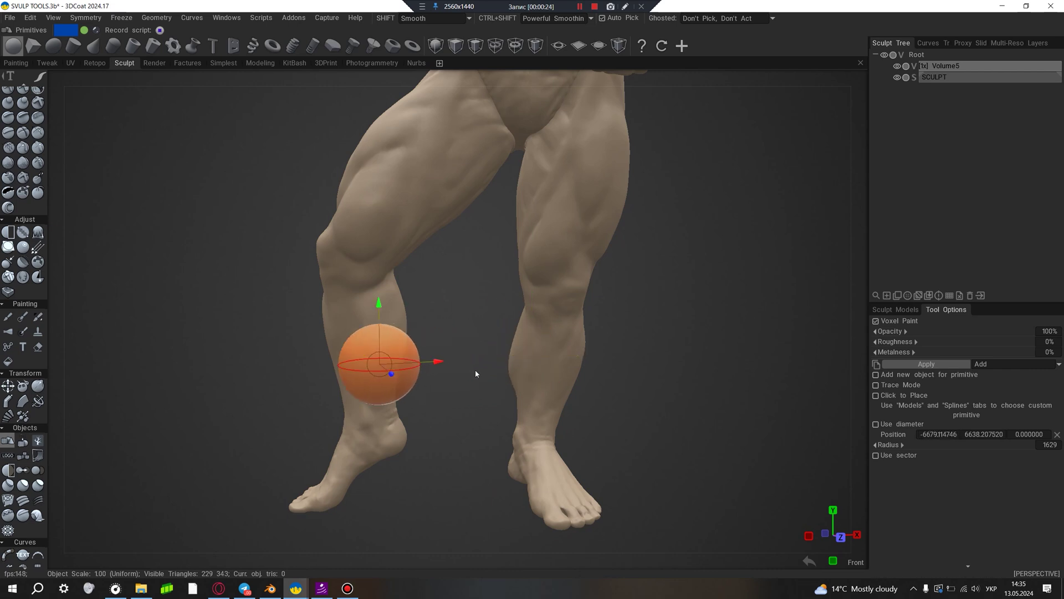
left_click_drag(595, 362, 621, 404)
left_click_drag(569, 471, 534, 463)
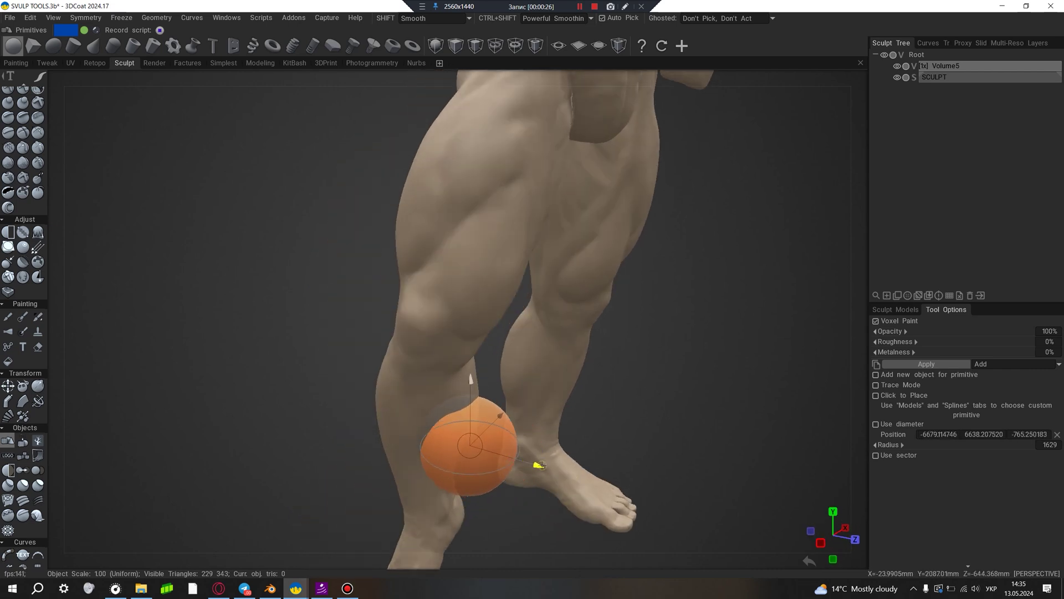
mouse_move(632, 441)
left_mouse_down()
mouse_move(420, 388)
mouse_move(420, 375)
left_mouse_up()
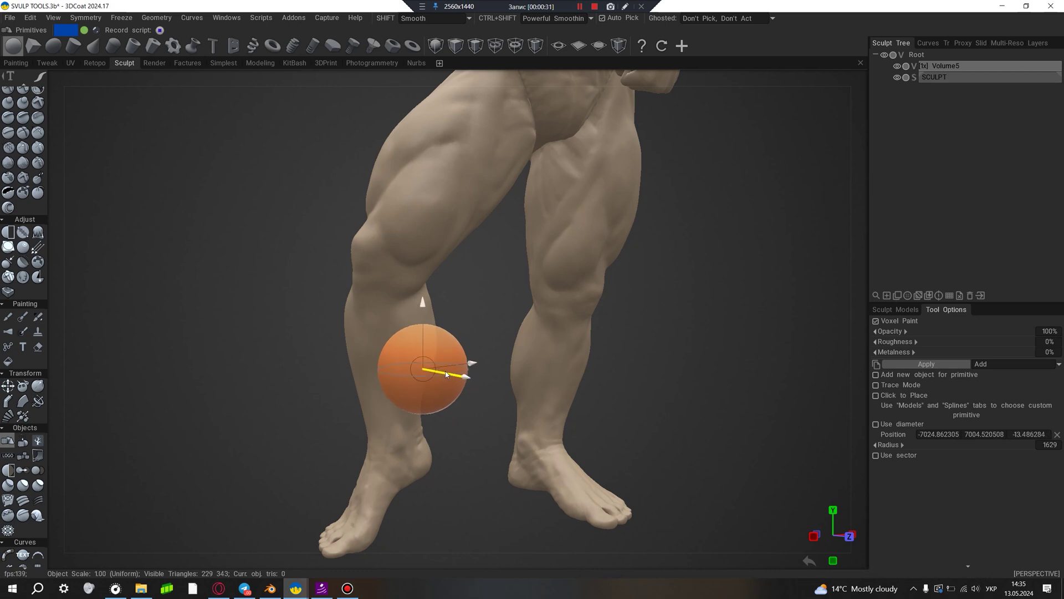
left_click_drag(454, 364, 437, 386)
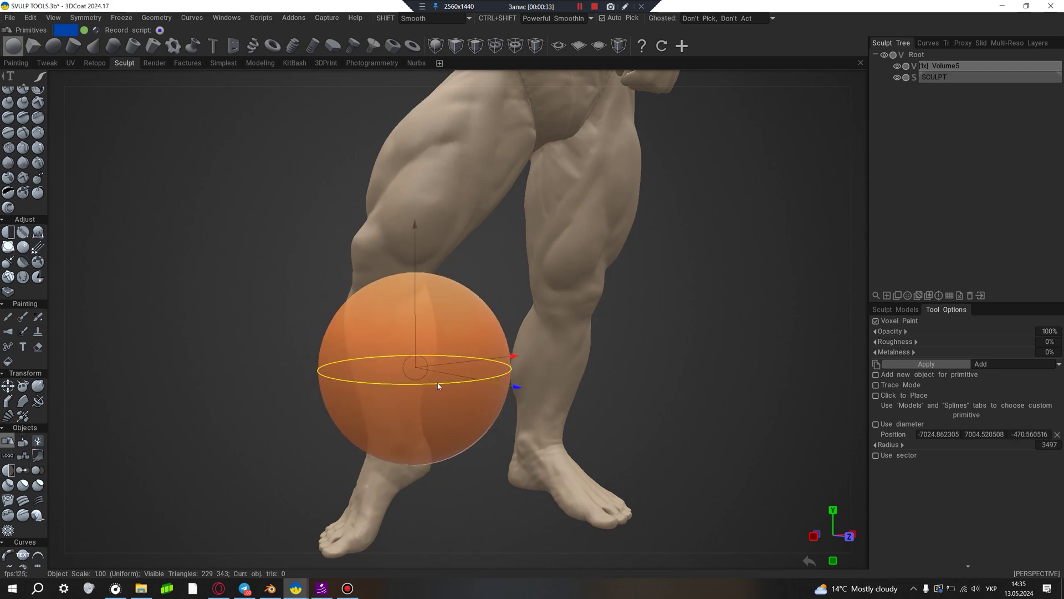
left_click_drag(624, 387, 554, 354)
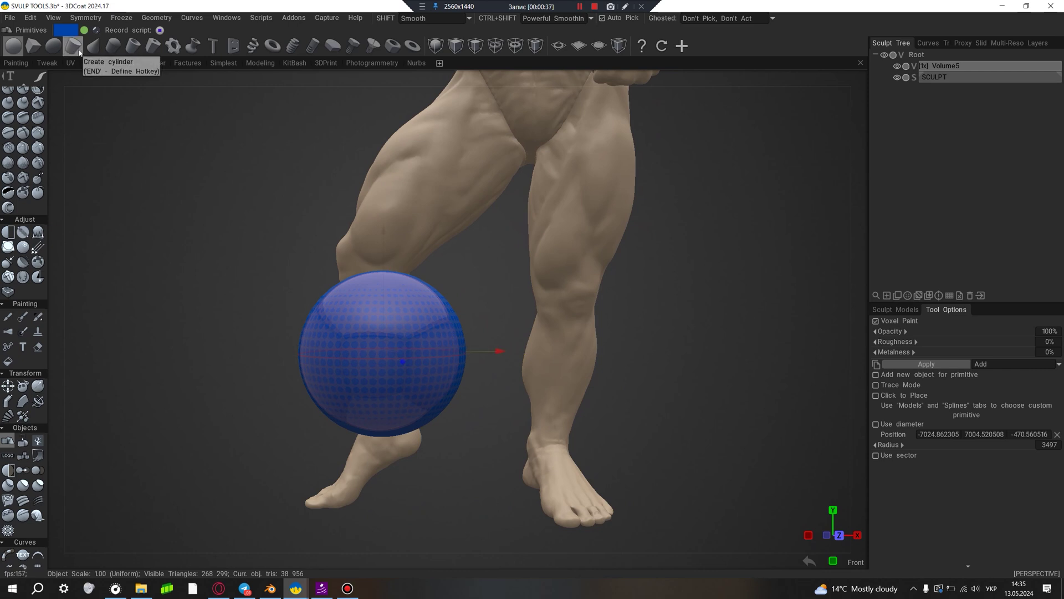
Step: Add a Gear primitive, scale it up, raise it to the right calf and apply it
left_click(173, 48)
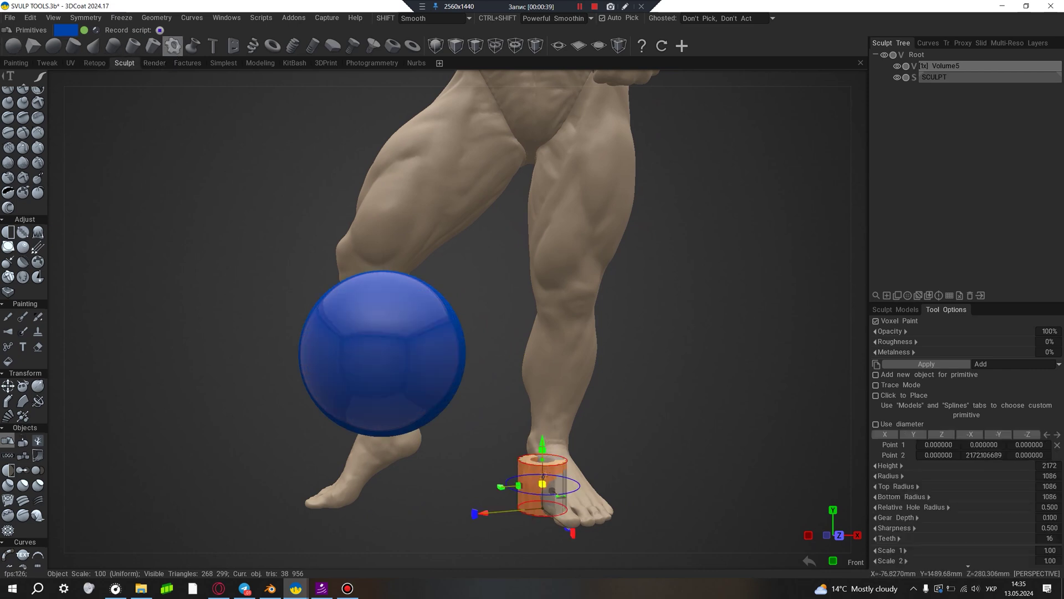
left_click_drag(542, 484, 545, 453)
left_click_drag(543, 392, 541, 283)
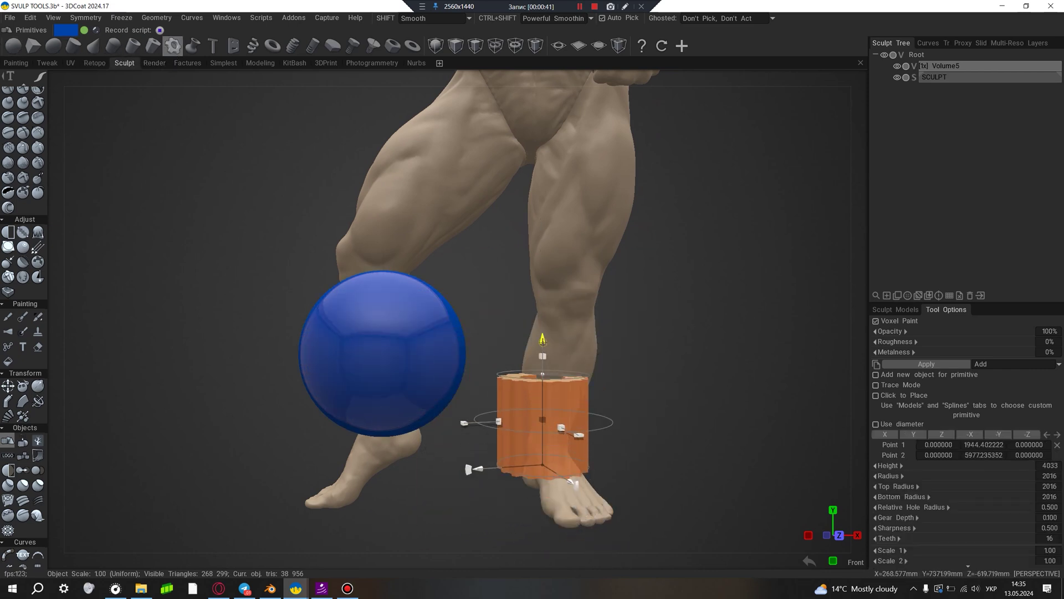
key("Return")
mouse_move(662, 378)
left_mouse_down()
mouse_move(646, 430)
mouse_move(767, 404)
mouse_move(698, 405)
mouse_move(646, 447)
left_mouse_up()
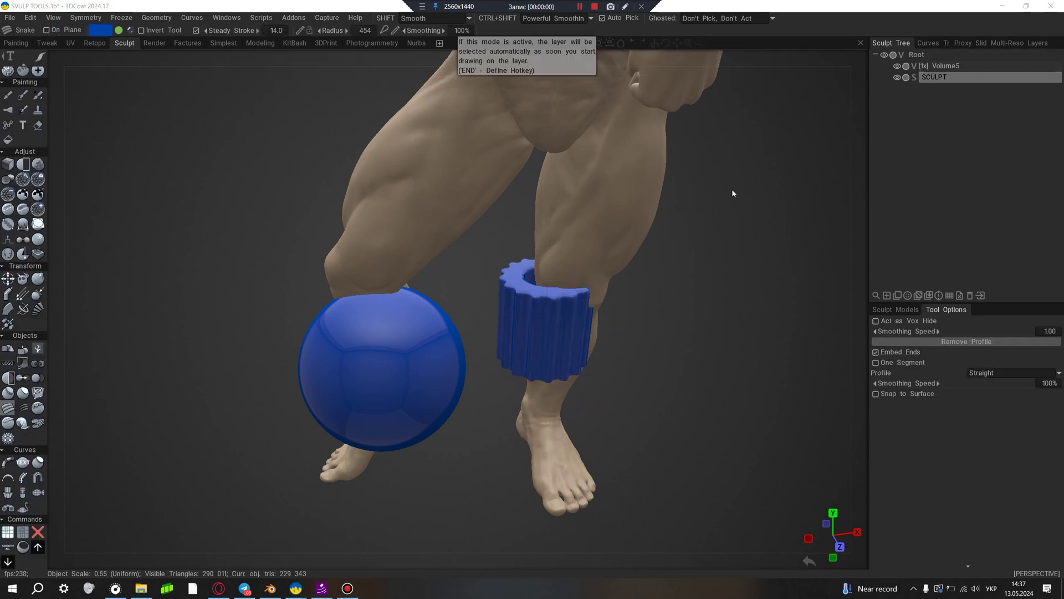
Step: Toggle the Volume5 and SCULPT layer visibility, then draw a long looping Snake tube from the gear
left_click(898, 77)
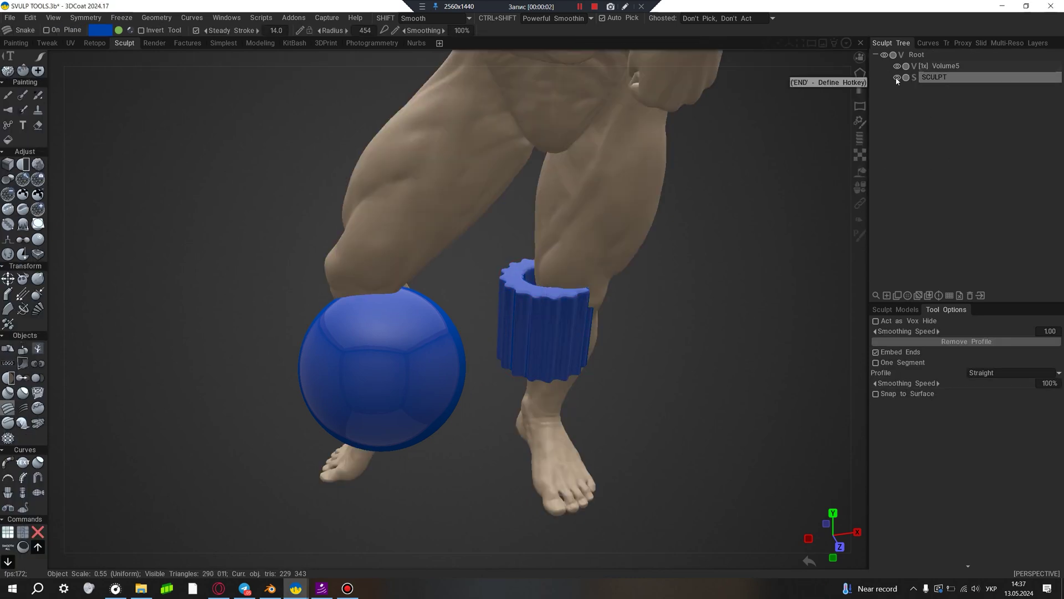
left_click(897, 67)
left_click(896, 77)
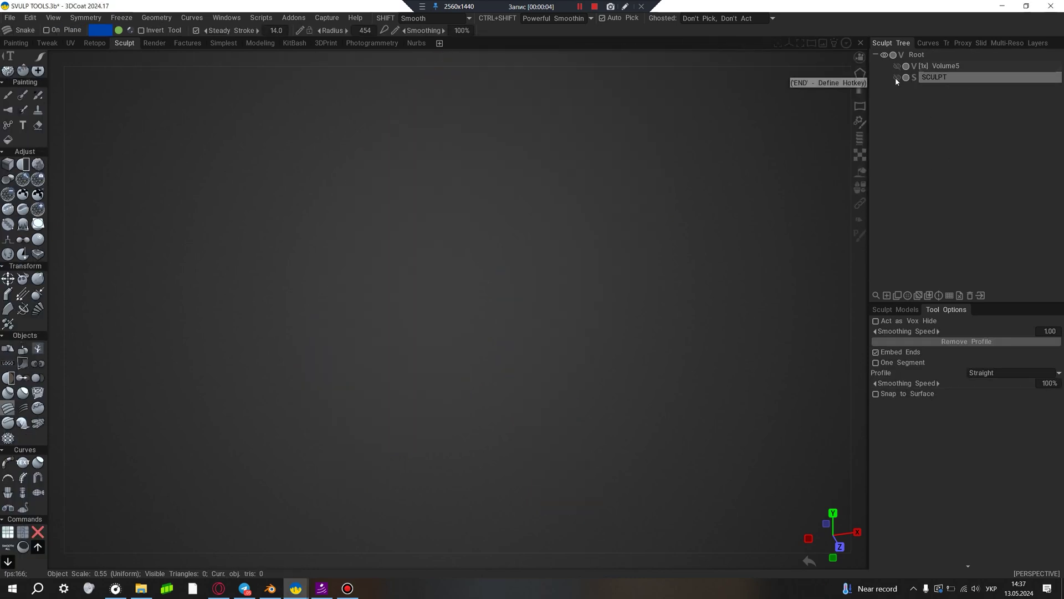
left_click(896, 66)
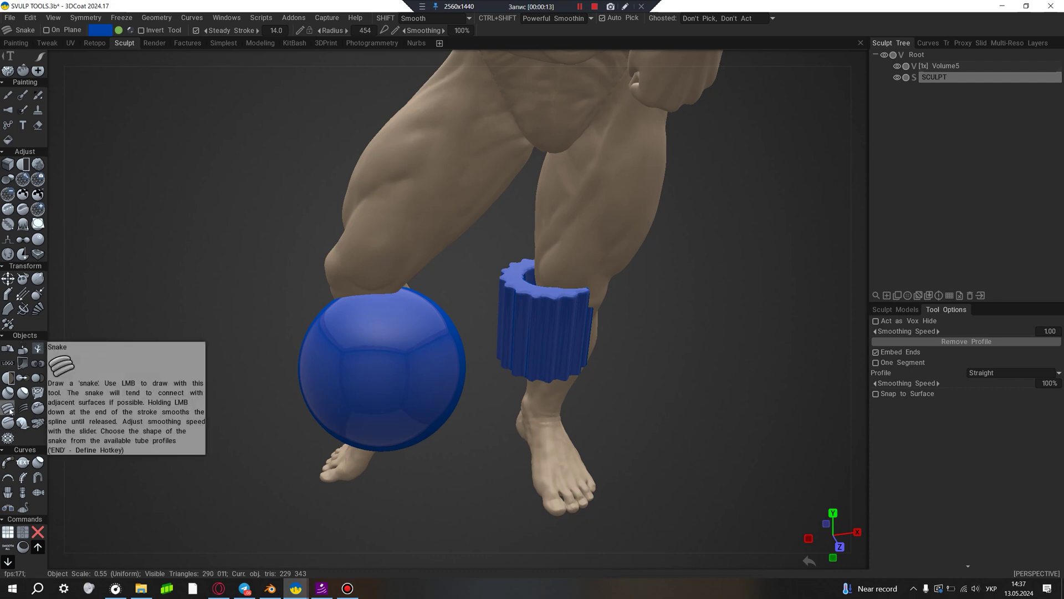
mouse_move(570, 255)
left_mouse_down()
mouse_move(609, 321)
mouse_move(210, 303)
mouse_move(618, 429)
left_mouse_up()
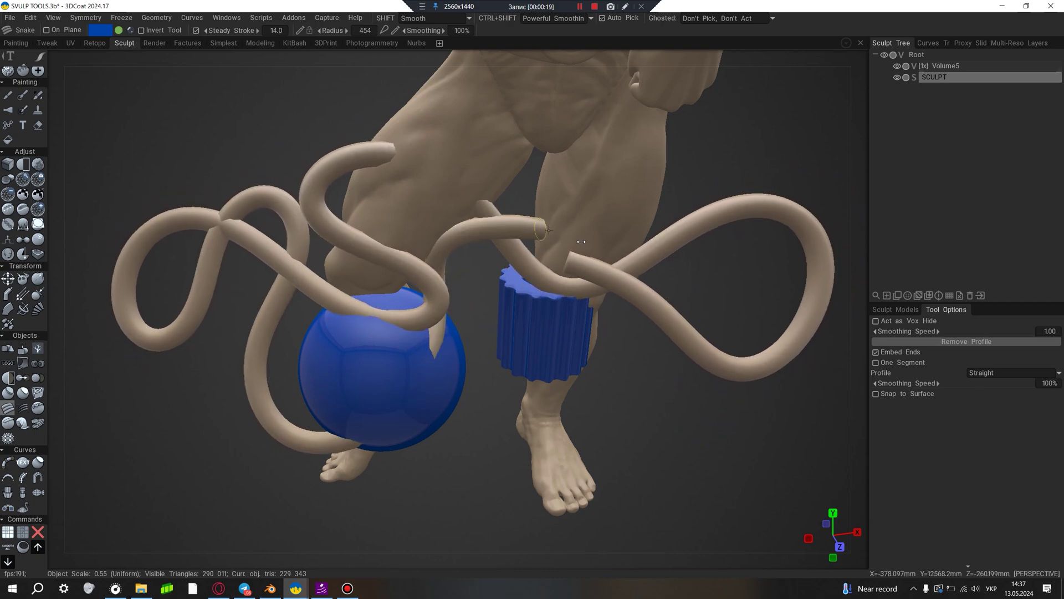
mouse_move(754, 170)
left_mouse_down()
mouse_move(698, 135)
mouse_move(627, 249)
mouse_move(672, 261)
mouse_move(676, 227)
mouse_move(728, 180)
mouse_move(753, 208)
mouse_move(703, 164)
mouse_move(650, 208)
left_mouse_up()
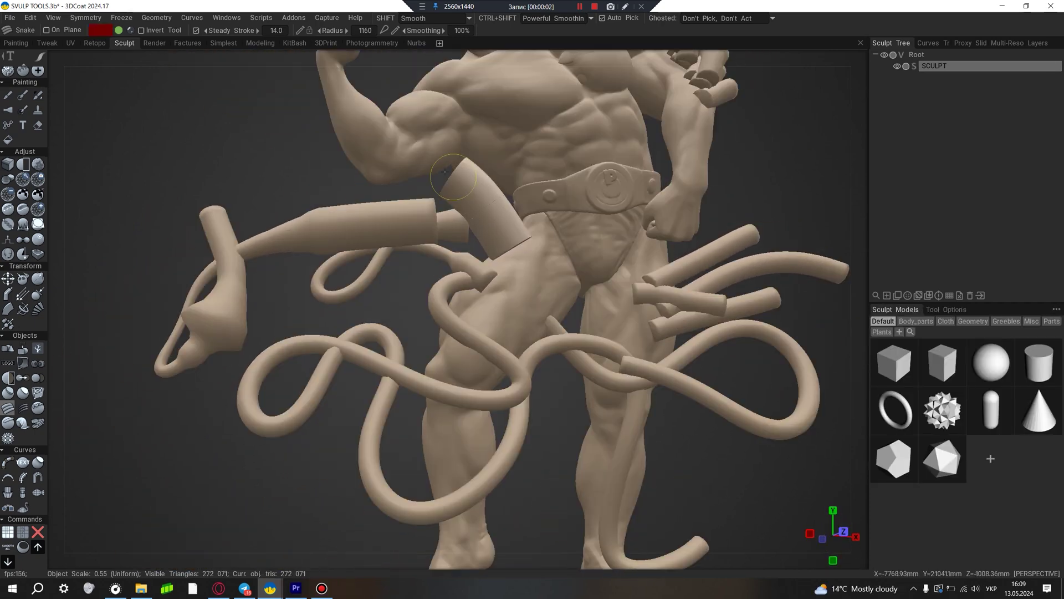
Step: Draw three thick Snake tubes looping from the upper left across the hips and legs
mouse_move(438, 144)
left_mouse_down()
mouse_move(311, 155)
mouse_move(202, 228)
mouse_move(165, 342)
mouse_move(213, 355)
mouse_move(227, 460)
mouse_move(546, 296)
mouse_move(693, 150)
mouse_move(776, 139)
mouse_move(787, 233)
mouse_move(766, 304)
mouse_move(665, 332)
mouse_move(554, 288)
mouse_move(388, 166)
mouse_move(238, 196)
mouse_move(150, 225)
mouse_move(108, 332)
mouse_move(108, 381)
mouse_move(183, 471)
mouse_move(319, 493)
mouse_move(551, 304)
mouse_move(731, 355)
mouse_move(277, 299)
mouse_move(272, 378)
mouse_move(238, 438)
mouse_move(172, 399)
mouse_move(161, 266)
mouse_move(210, 120)
left_mouse_up()
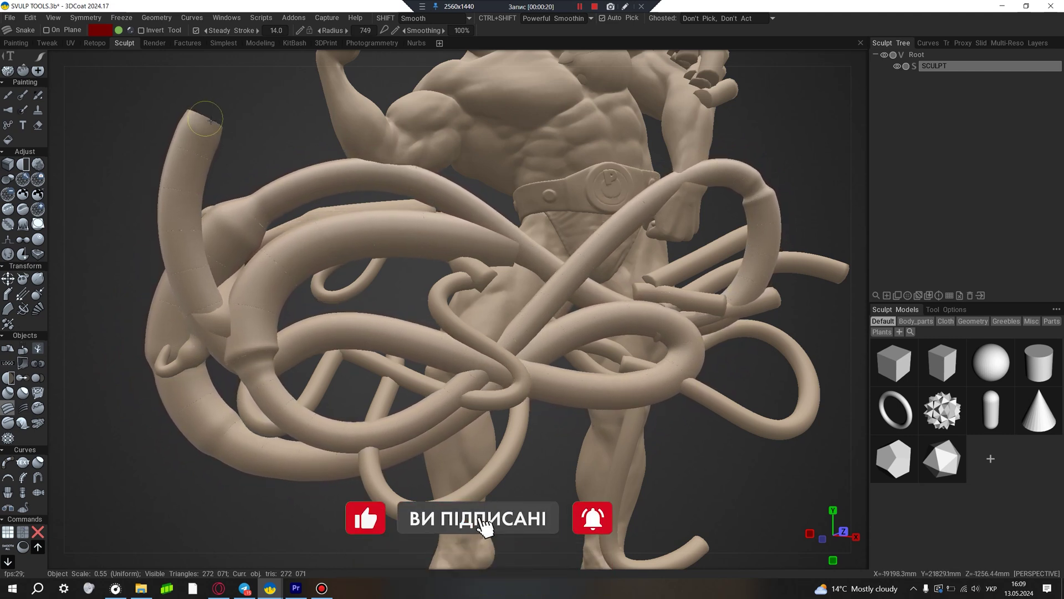
mouse_move(211, 120)
left_mouse_down()
mouse_move(261, 94)
mouse_move(300, 145)
mouse_move(310, 311)
mouse_move(421, 330)
left_mouse_up()
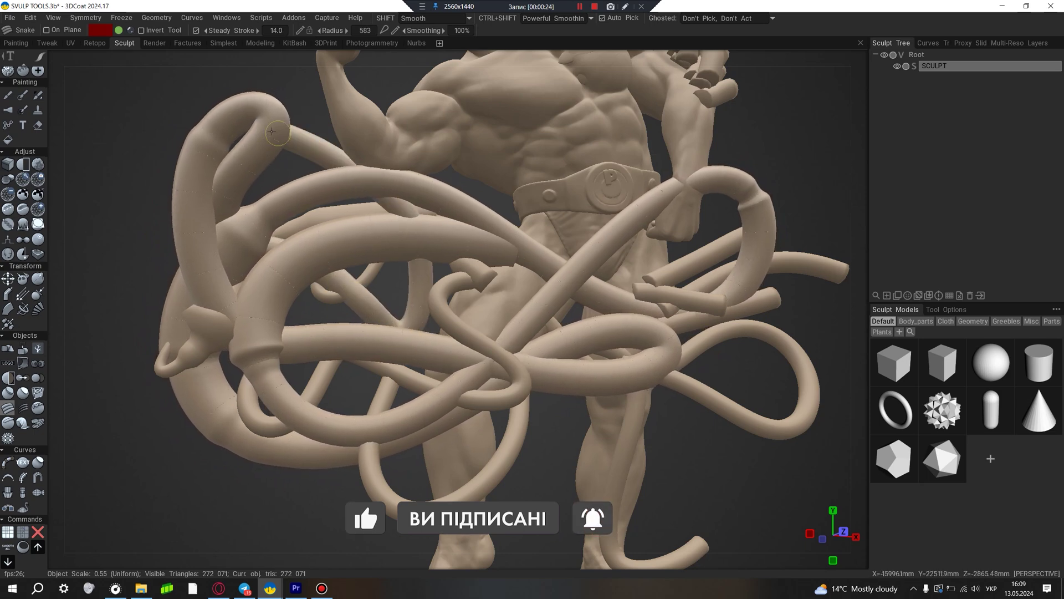
mouse_move(210, 108)
left_mouse_down()
mouse_move(86, 177)
mouse_move(119, 295)
left_mouse_up()
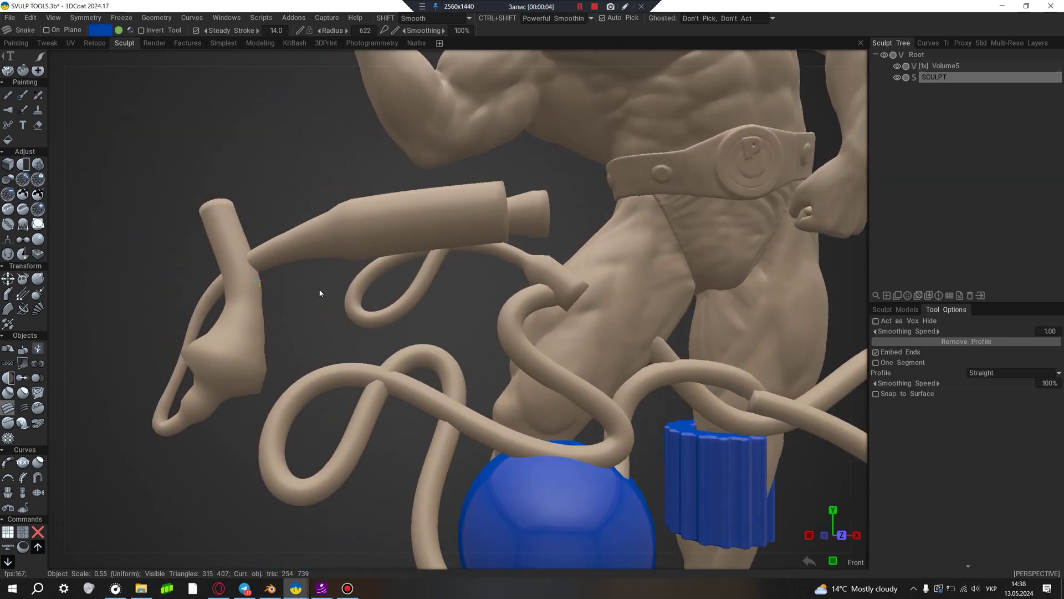
Step: Draw several short Snake tubes reaching toward the figure's right side
left_click_drag(320, 292, 235, 341)
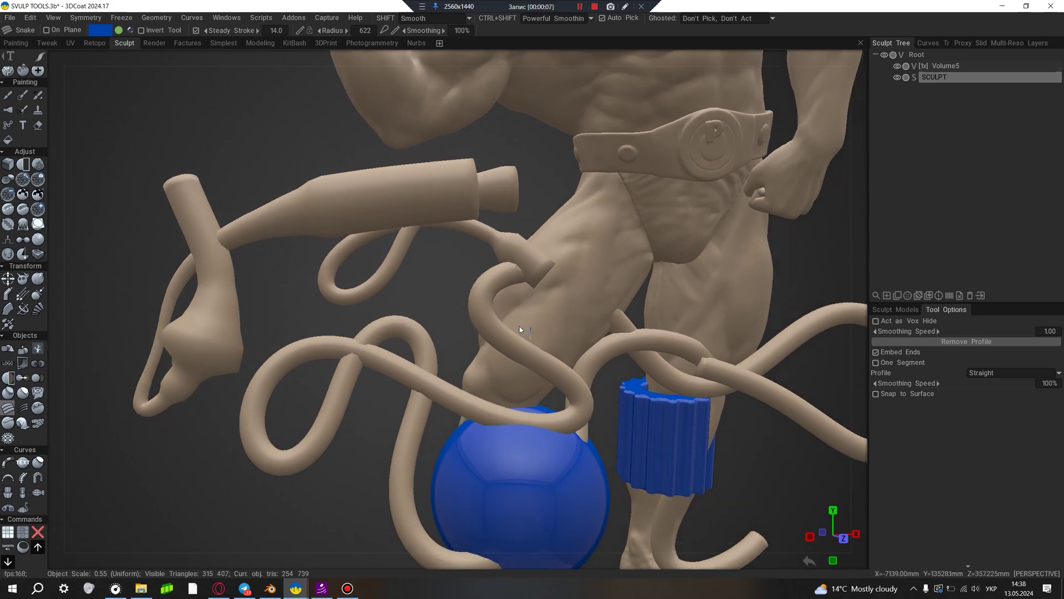
right_click_drag(546, 333, 530, 247)
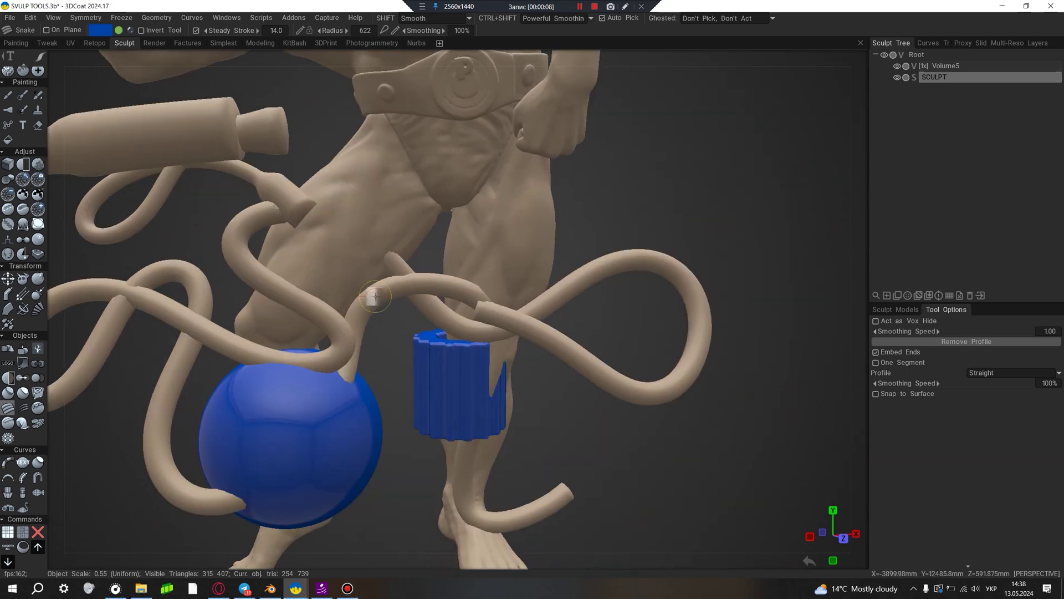
left_click_drag(529, 246, 751, 196)
left_click_drag(515, 222, 670, 130)
left_click_drag(504, 277, 676, 216)
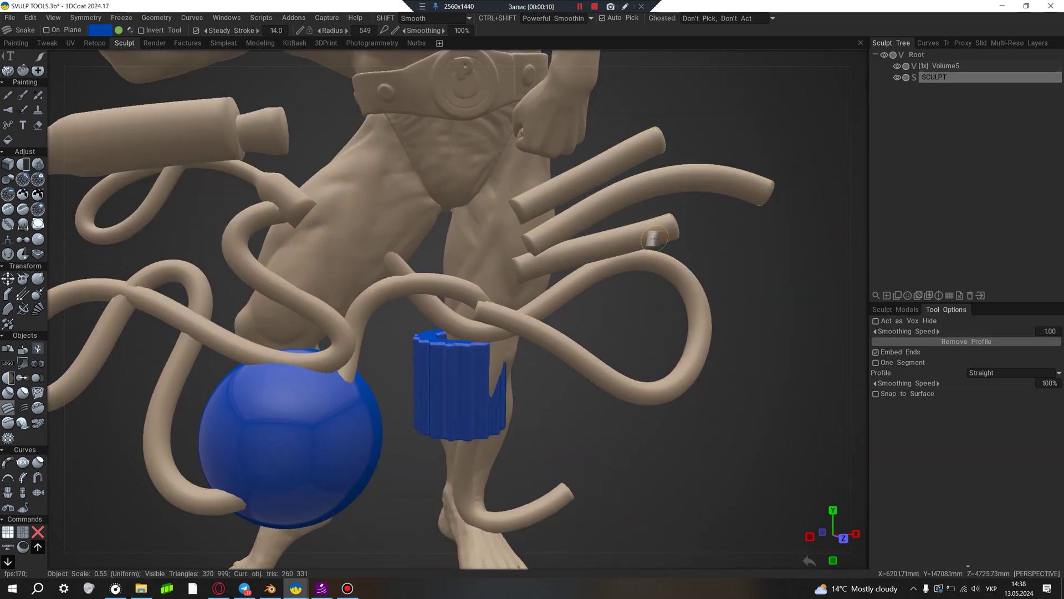
left_click_drag(493, 233, 607, 227)
mouse_move(610, 243)
right_mouse_down()
mouse_move(676, 278)
mouse_move(582, 298)
mouse_move(623, 281)
mouse_move(526, 238)
mouse_move(568, 258)
right_mouse_up()
Step: Add short stubby tubes on the right shoulder and upper arm
left_click_drag(568, 256, 568, 151)
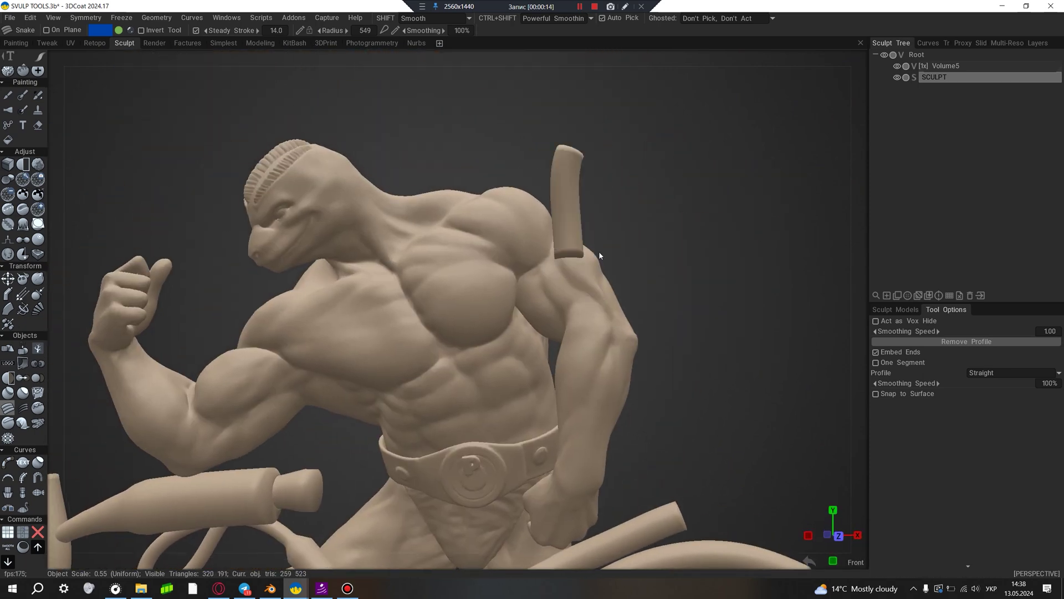
left_click_drag(585, 280, 626, 211)
mouse_move(612, 257)
left_mouse_down()
mouse_move(598, 301)
mouse_move(637, 272)
left_mouse_up()
left_click_drag(615, 327, 657, 280)
left_click_drag(598, 363, 657, 319)
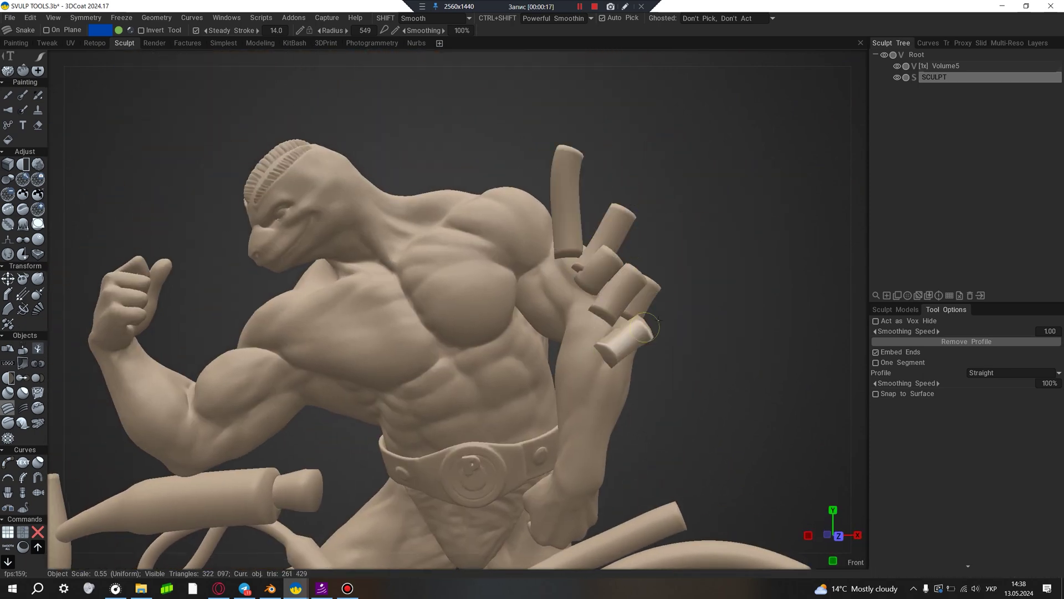
right_click_drag(657, 319, 695, 349)
Step: Draw a tube rising from the right shoulder and a horizontal tube across the upper shoulder
left_click_drag(612, 333, 596, 167)
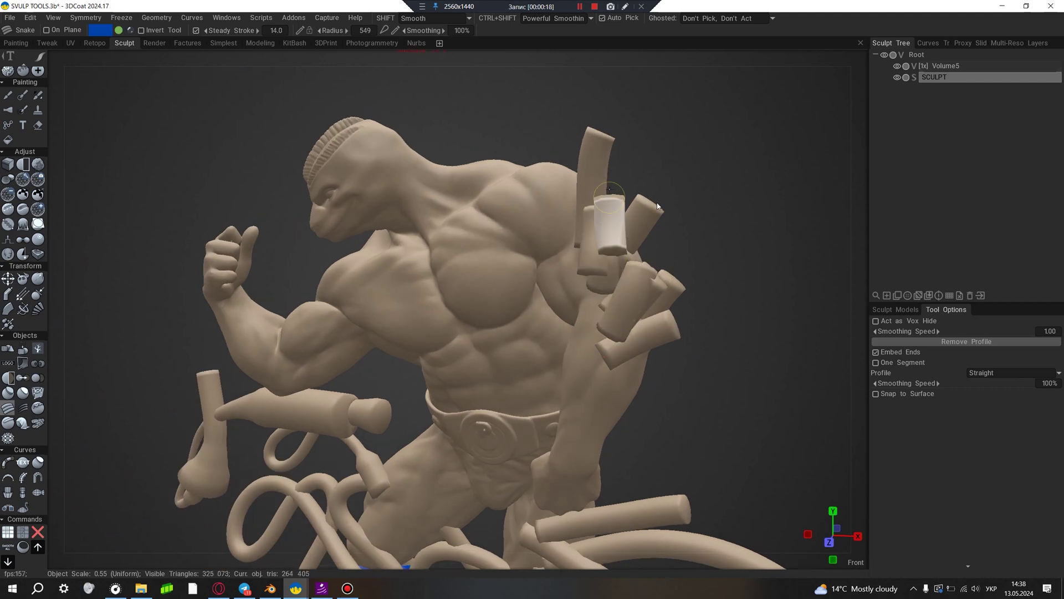
right_click_drag(596, 166, 673, 261)
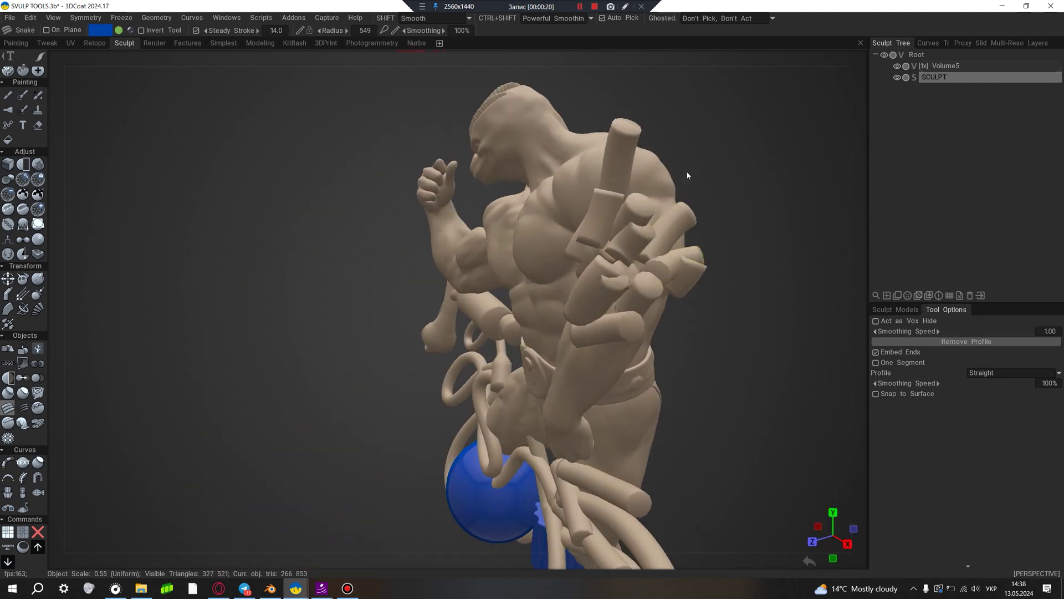
left_click_drag(629, 166, 707, 169)
mouse_move(707, 169)
right_mouse_down()
mouse_move(741, 179)
mouse_move(558, 202)
mouse_move(470, 161)
mouse_move(497, 171)
right_mouse_up()
scroll(511, 168, "up", 2)
scroll(511, 168, "up", 2)
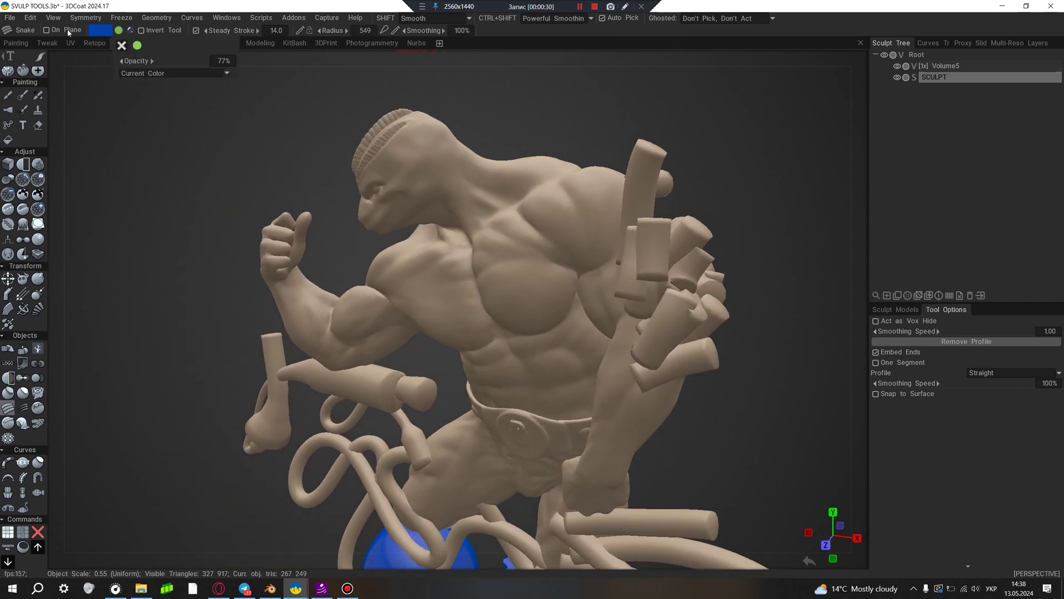
Step: Open and close the stroke tapering settings, then show the Sculpt Models library
left_click(385, 31)
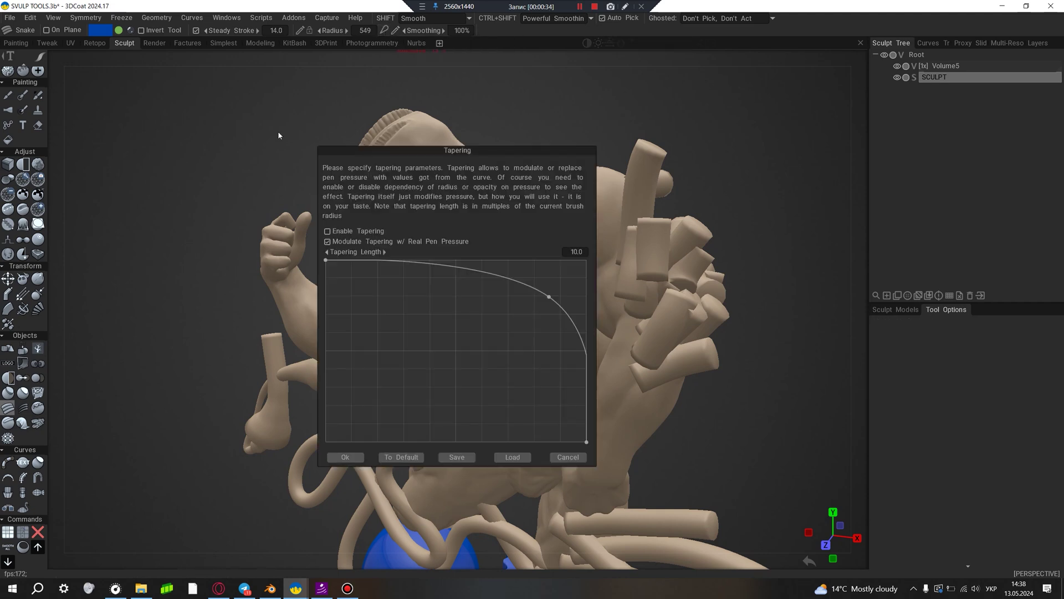
left_click(568, 456)
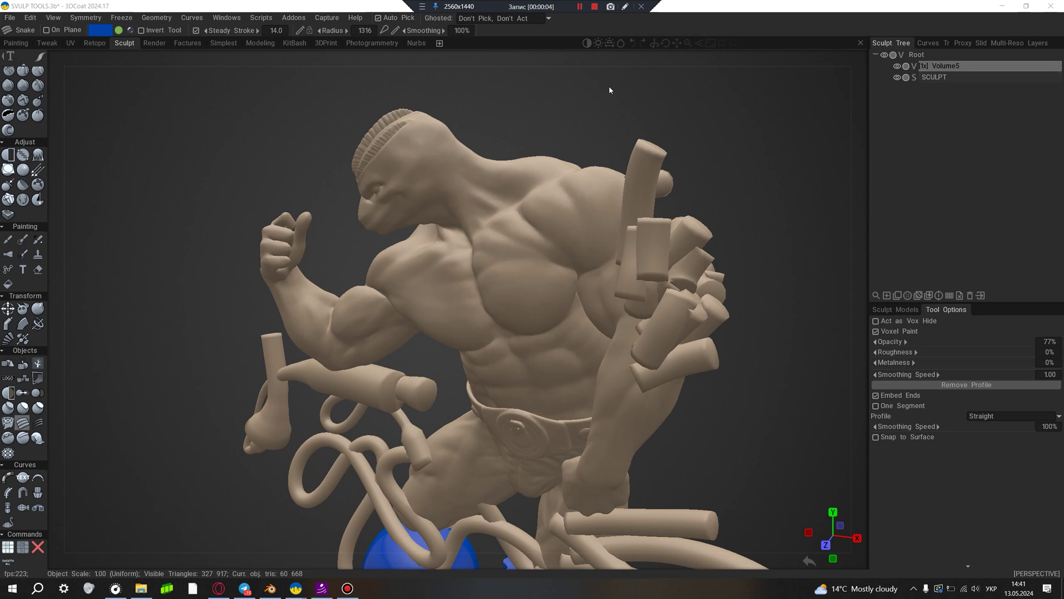
left_click(892, 310)
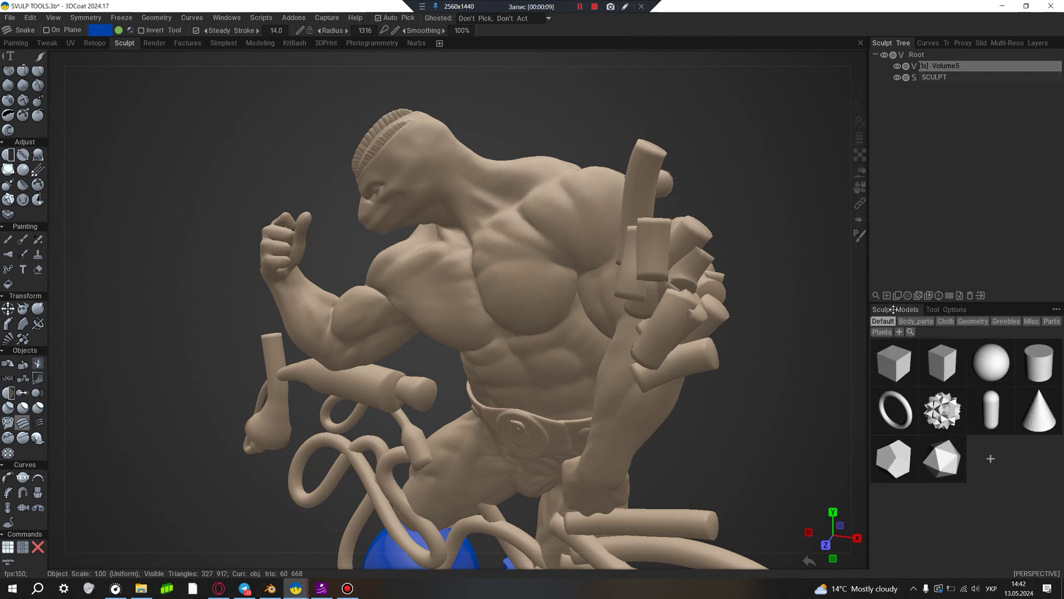
Step: Sweep a thick blue cube band from the shoulder, shrink the brush and draw a figure-eight loop
mouse_move(894, 369)
left_mouse_down()
mouse_move(828, 392)
mouse_move(641, 166)
mouse_move(558, 172)
mouse_move(315, 151)
mouse_move(142, 281)
mouse_move(142, 428)
mouse_move(153, 452)
left_mouse_up()
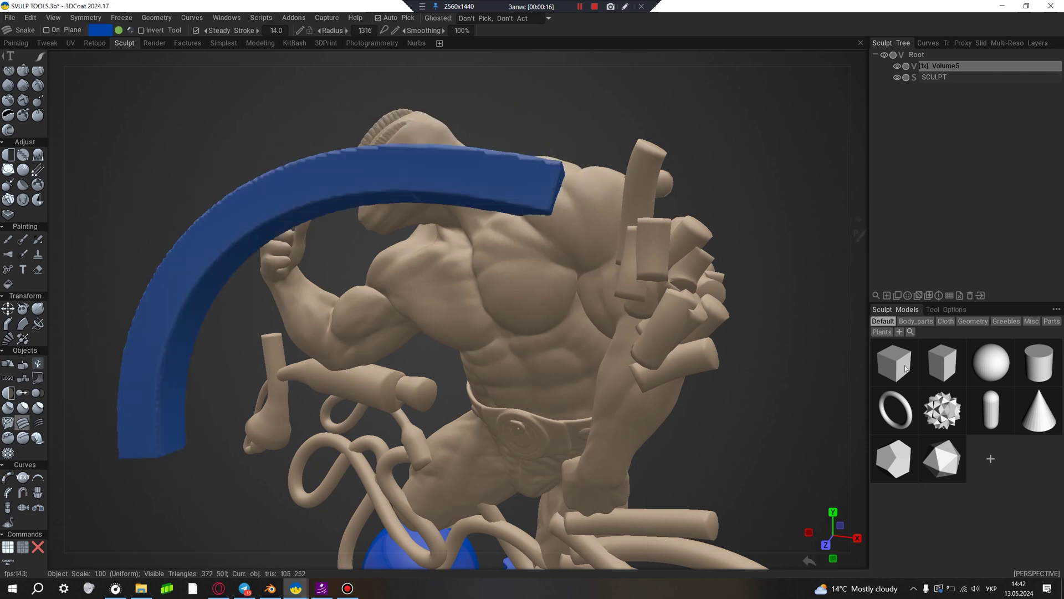
key("bracketleft")
key("bracketleft")
key("bracketleft")
key("bracketleft")
mouse_move(459, 240)
left_mouse_down()
mouse_move(333, 216)
mouse_move(167, 222)
mouse_move(243, 83)
mouse_move(340, 137)
mouse_move(374, 99)
mouse_move(504, 134)
mouse_move(425, 99)
mouse_move(501, 128)
mouse_move(535, 159)
left_mouse_up()
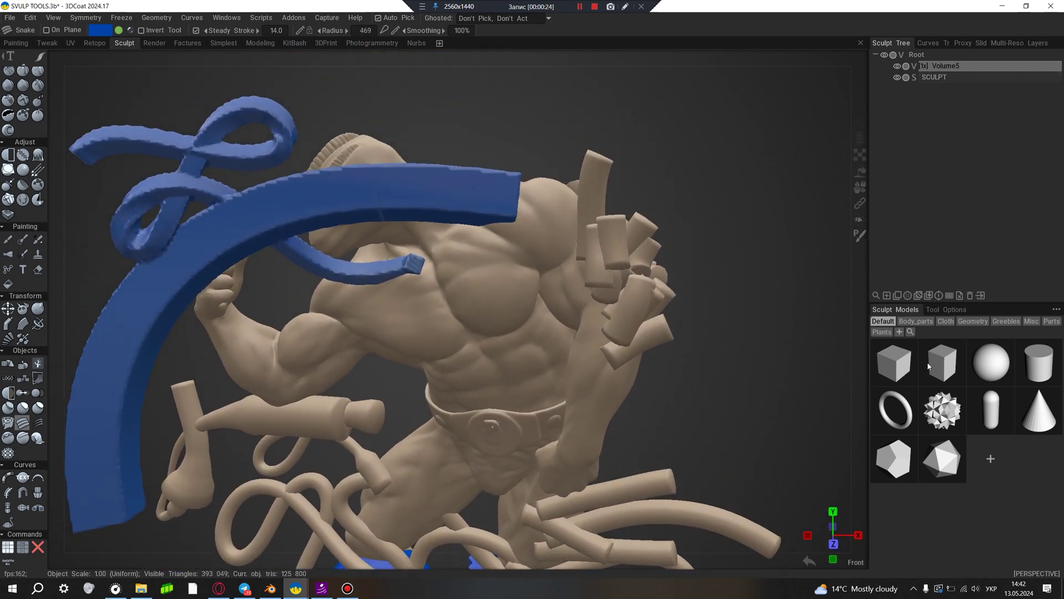
Step: Draw segmented chain strands looping around the lower body and out from the hand
mouse_move(510, 249)
left_mouse_down()
mouse_move(753, 116)
mouse_move(820, 277)
mouse_move(693, 166)
mouse_move(430, 106)
left_mouse_up()
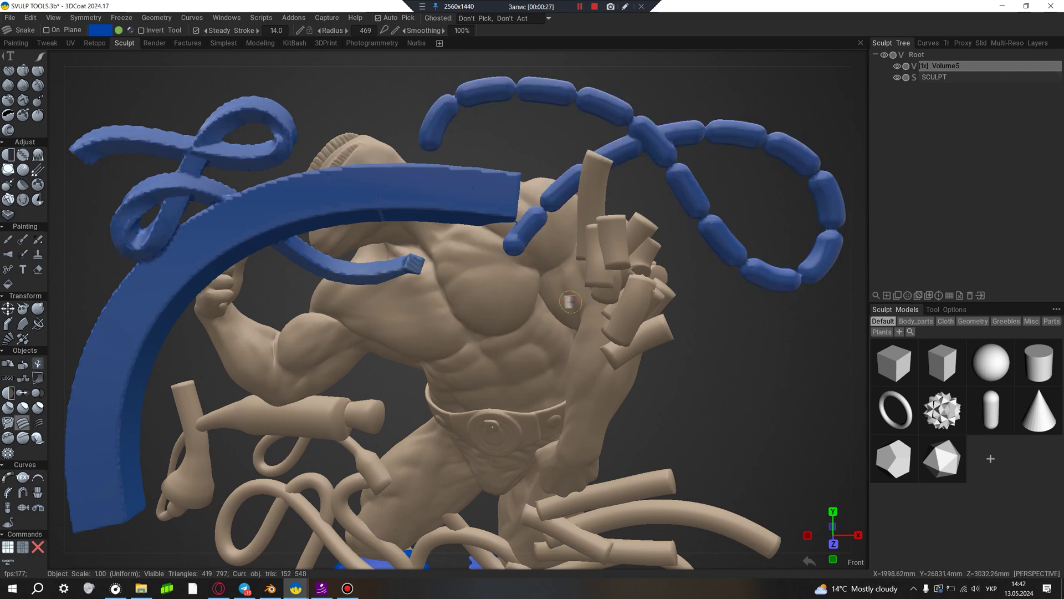
mouse_move(687, 333)
left_mouse_down()
mouse_move(726, 387)
mouse_move(804, 399)
left_mouse_up()
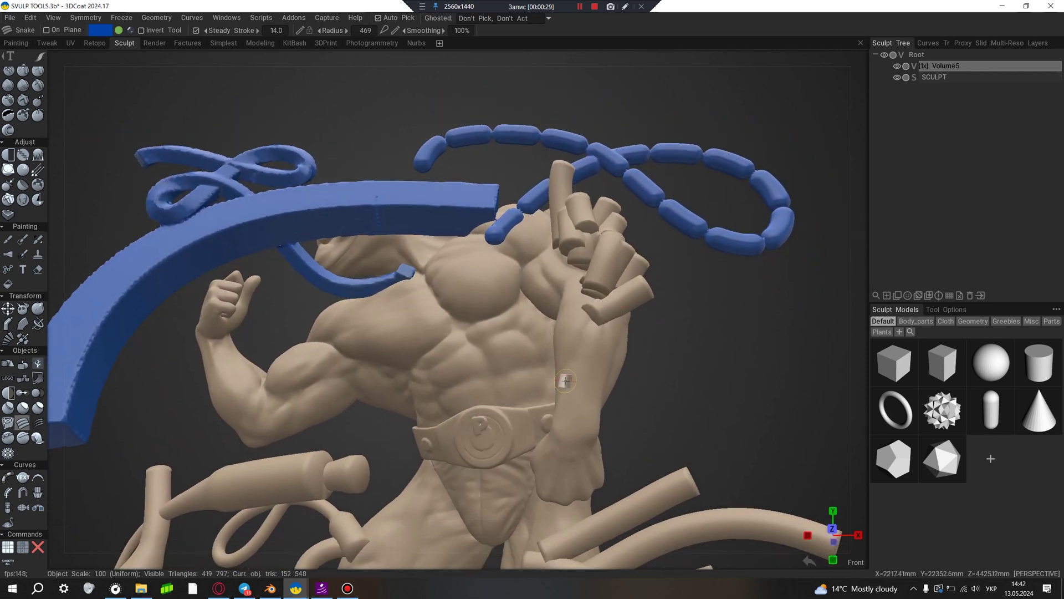
mouse_move(413, 363)
left_mouse_down()
mouse_move(277, 441)
mouse_move(388, 513)
mouse_move(593, 330)
left_mouse_up()
mouse_move(687, 419)
left_mouse_down()
mouse_move(719, 464)
mouse_move(865, 397)
left_mouse_up()
mouse_move(570, 295)
left_mouse_down()
mouse_move(743, 291)
mouse_move(776, 415)
mouse_move(690, 344)
mouse_move(829, 321)
mouse_move(798, 413)
mouse_move(756, 238)
mouse_move(770, 125)
mouse_move(681, 168)
mouse_move(688, 227)
left_mouse_up()
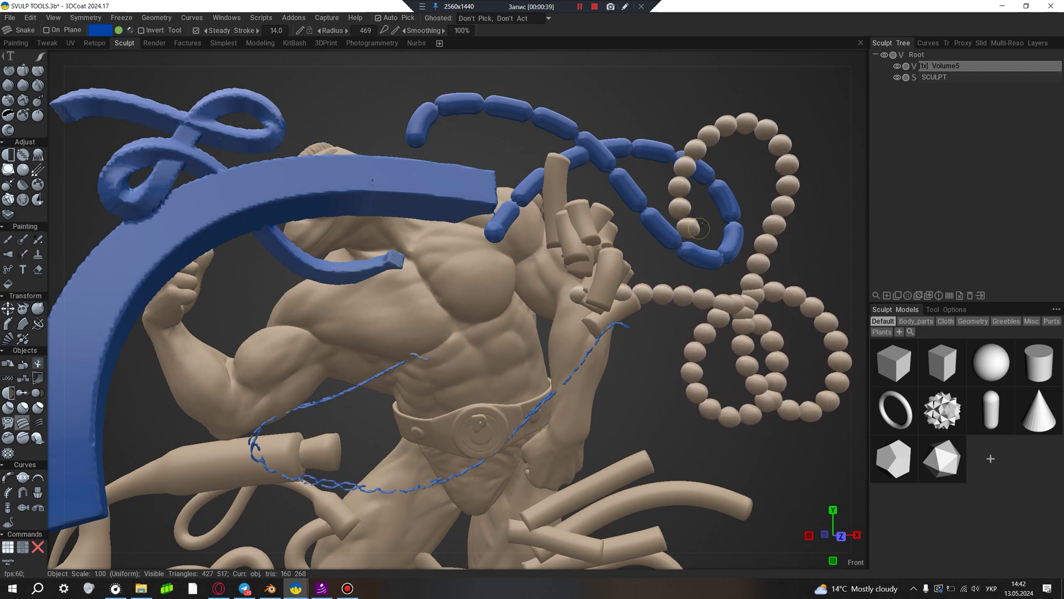
left_click(991, 460)
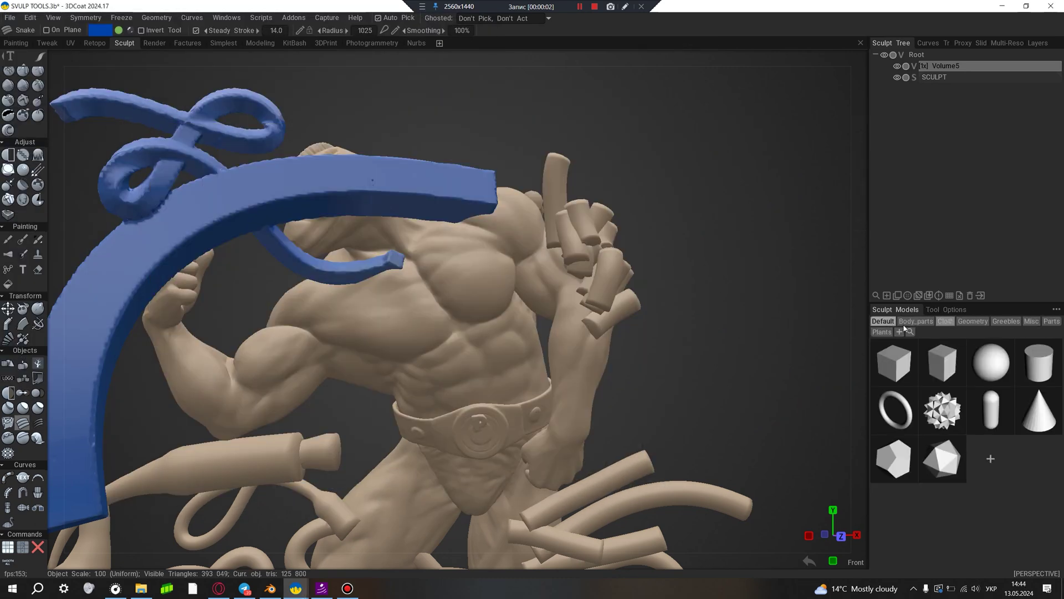
Step: Browse Body_parts, Cloth, Geometry and Greebles, then stamp a greeble spiral around the right arm
left_click(925, 322)
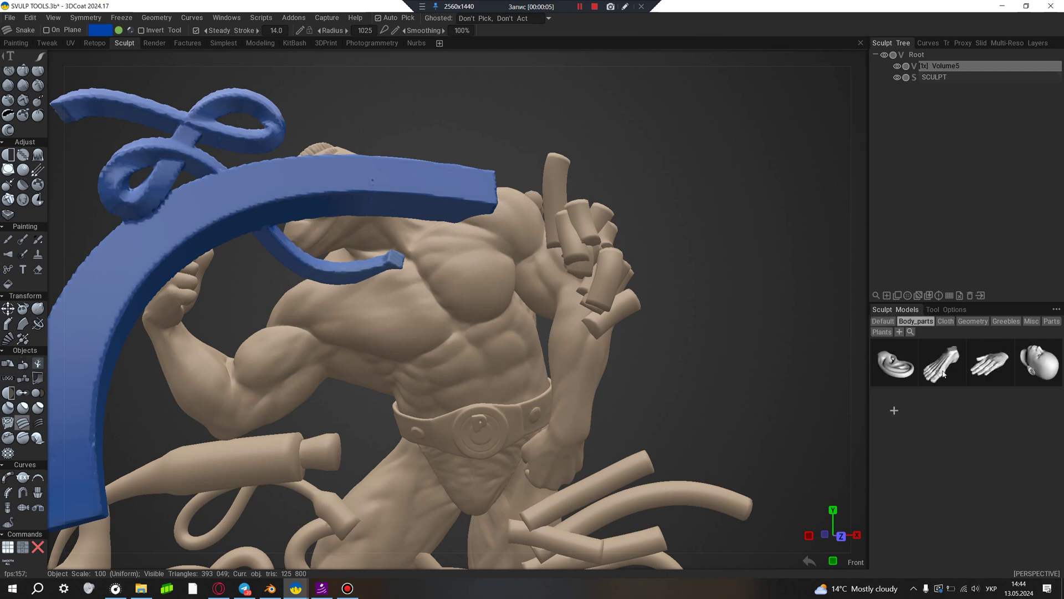
left_click(947, 323)
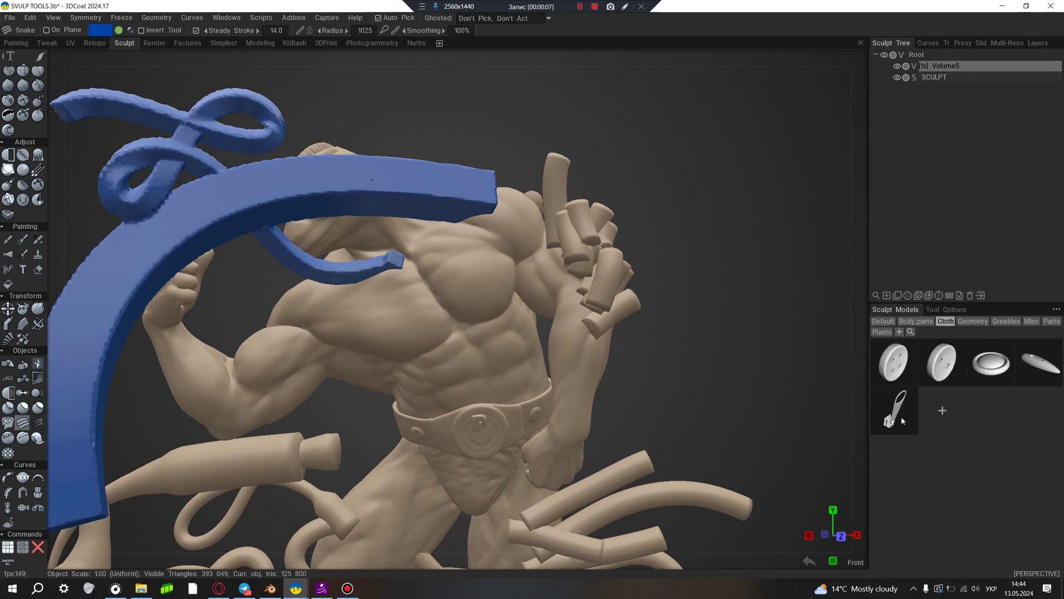
left_click(970, 322)
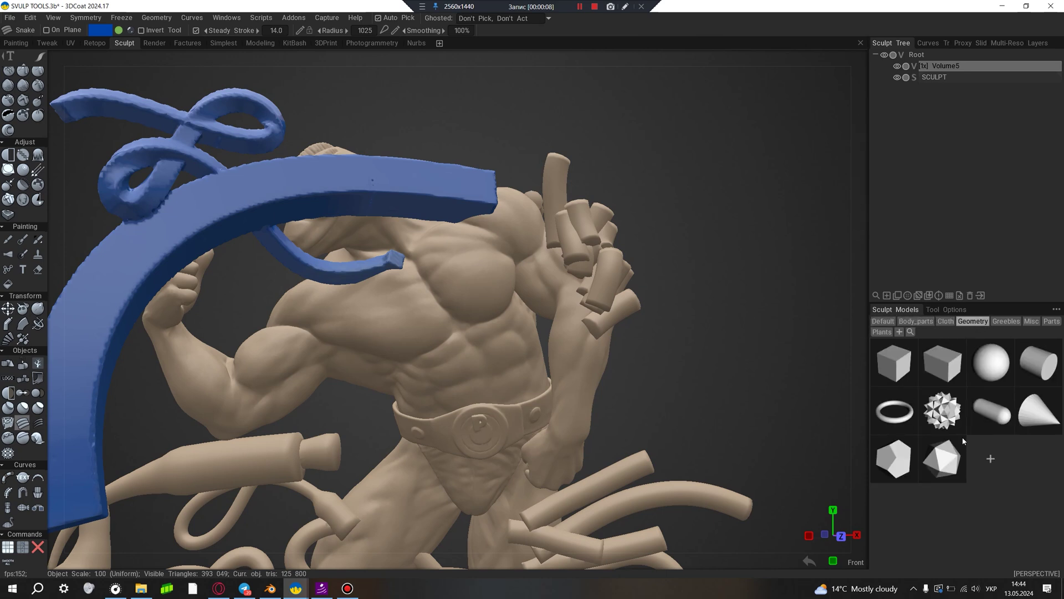
left_click(1007, 323)
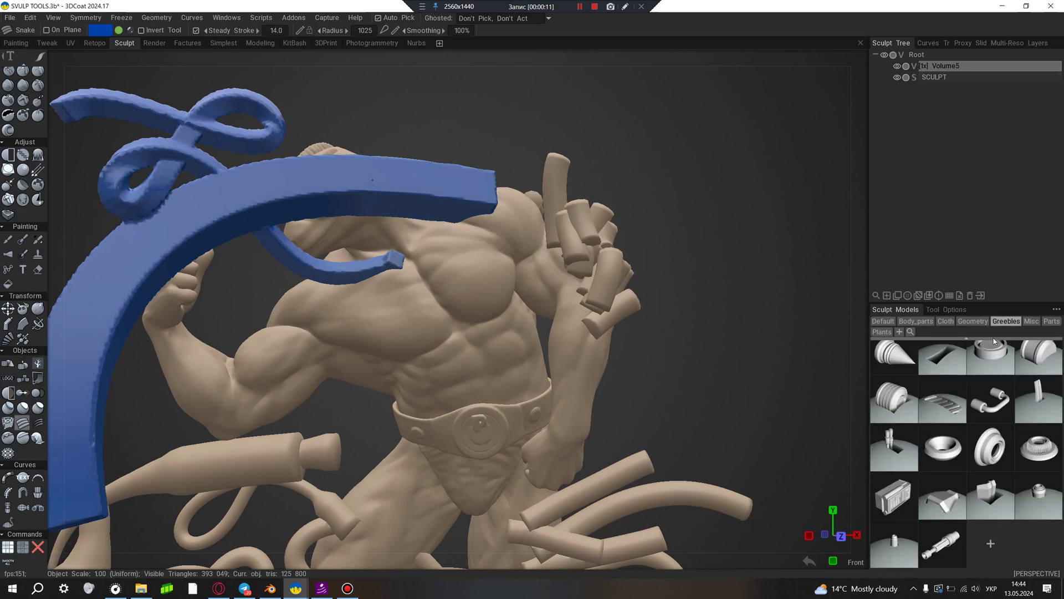
left_click(571, 350)
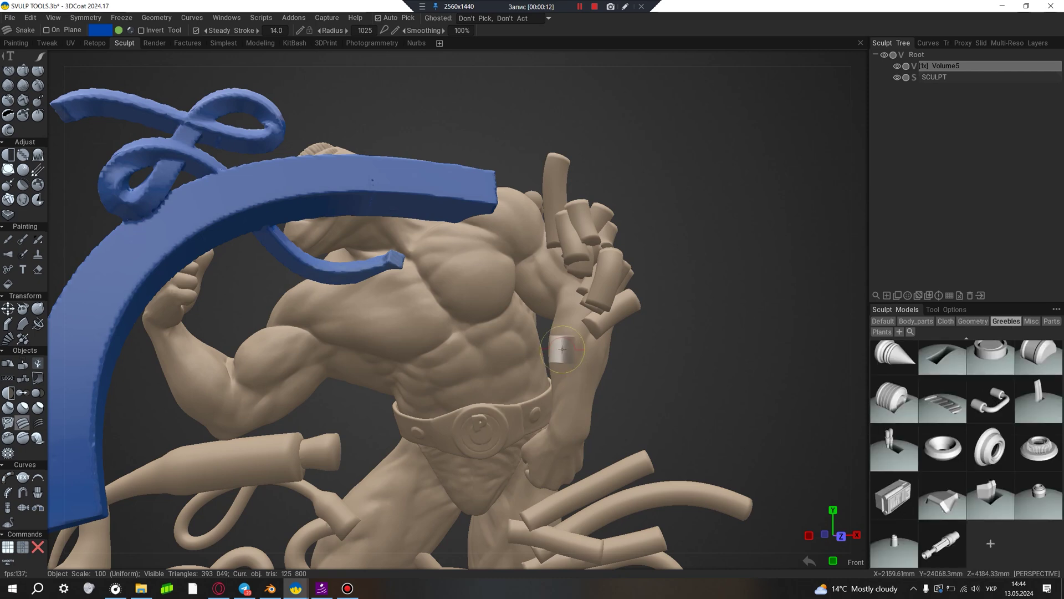
middle_click_drag(571, 349, 582, 357)
mouse_move(581, 358)
left_mouse_down()
mouse_move(720, 347)
mouse_move(665, 179)
mouse_move(709, 333)
mouse_move(744, 404)
mouse_move(782, 318)
mouse_move(779, 292)
left_mouse_up()
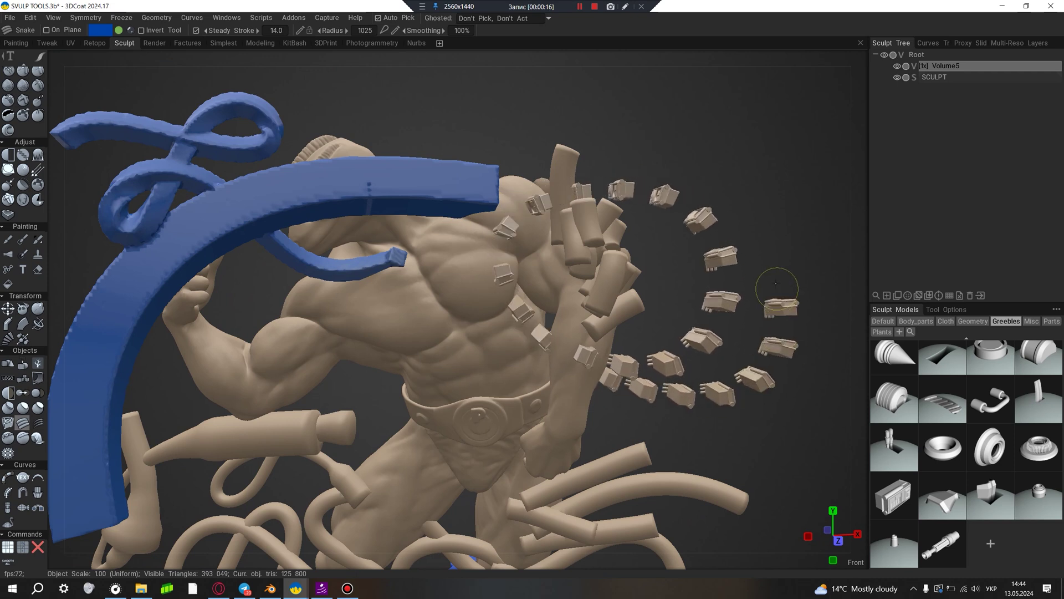
left_click(1029, 321)
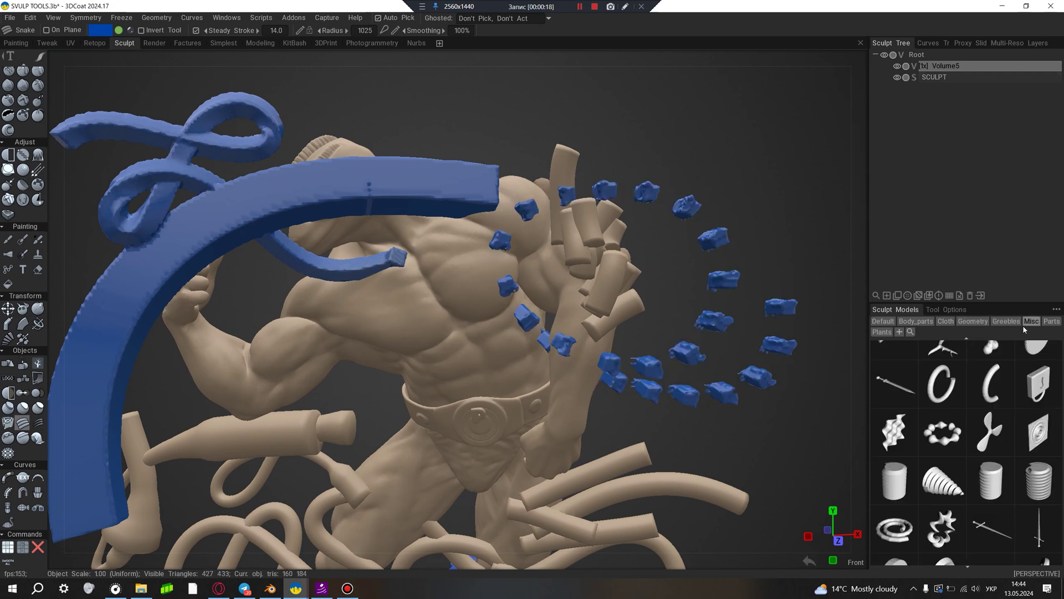
Step: Pick the bone model and stamp bone chains from the hand, across the upper left and torso
left_click(990, 361)
mouse_move(626, 327)
left_mouse_down()
mouse_move(799, 120)
mouse_move(784, 107)
left_mouse_up()
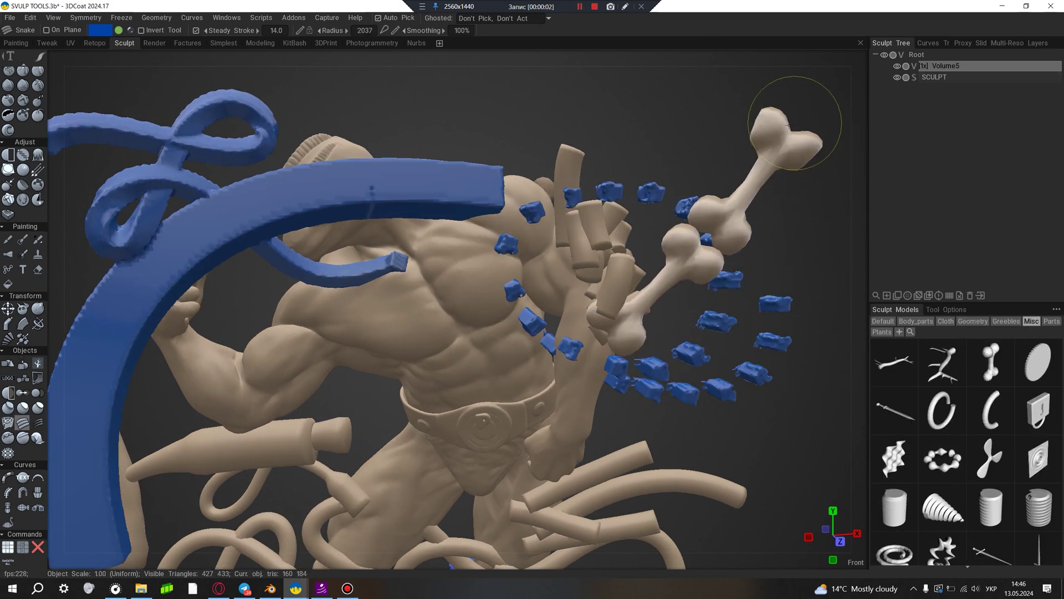
mouse_move(784, 106)
middle_mouse_down()
mouse_move(786, 134)
mouse_move(760, 178)
middle_mouse_up()
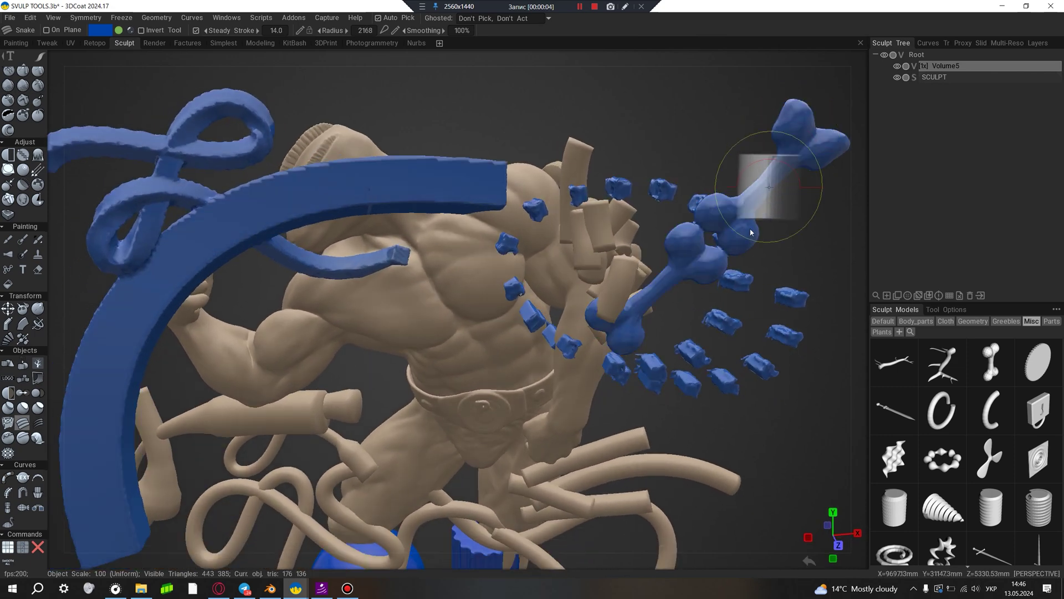
mouse_move(598, 121)
left_mouse_down()
mouse_move(238, 268)
mouse_move(300, 302)
left_mouse_up()
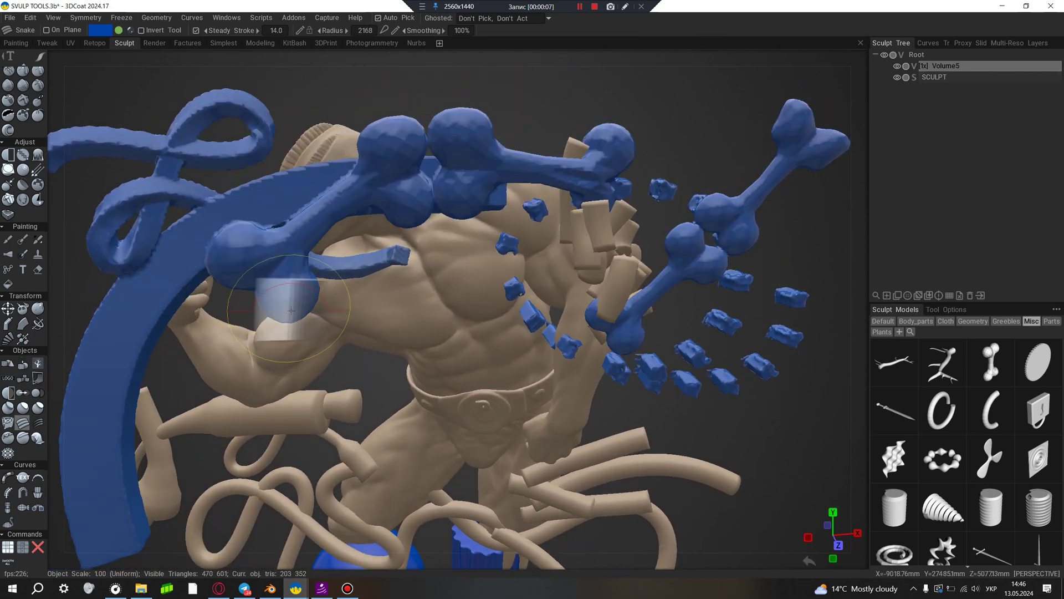
left_click_drag(488, 339, 576, 302)
middle_click_drag(742, 416, 467, 281)
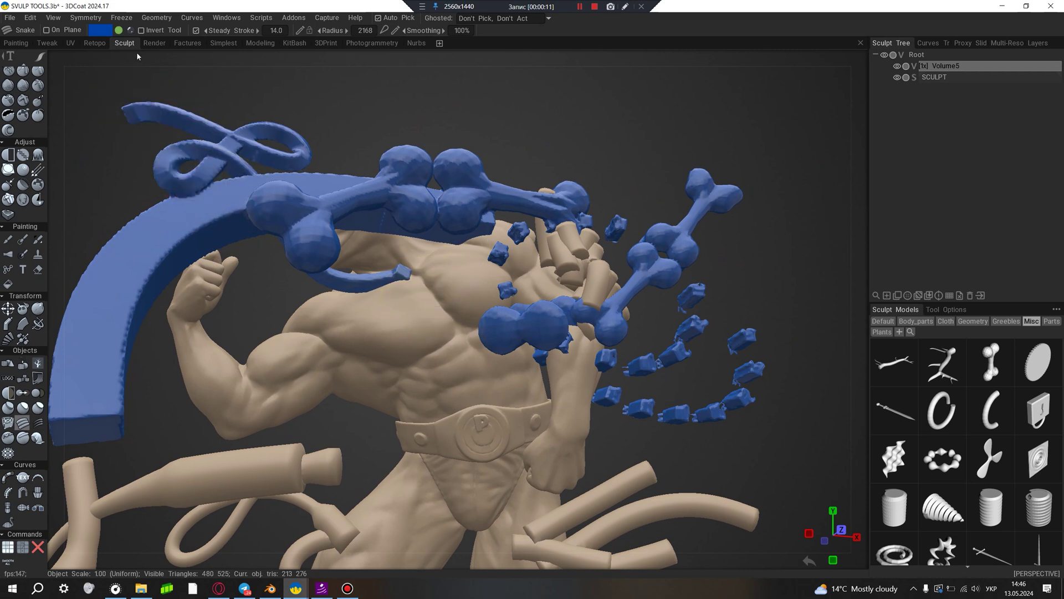
Step: Set the brush colour to beige and draw a bone chain from chest to shoulder
left_click(95, 35)
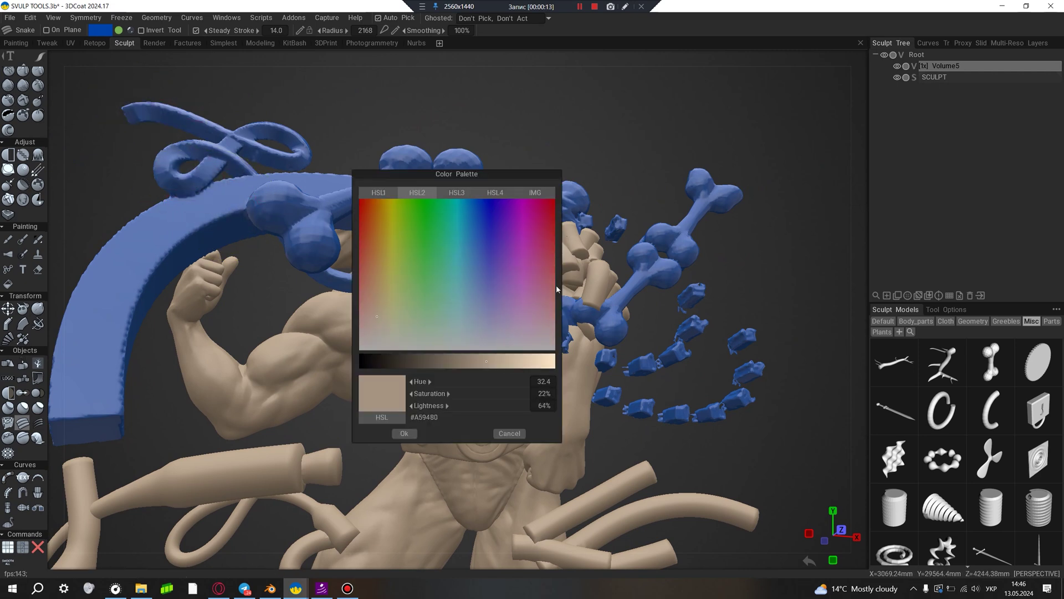
left_click(405, 434)
left_click_drag(487, 361, 693, 167)
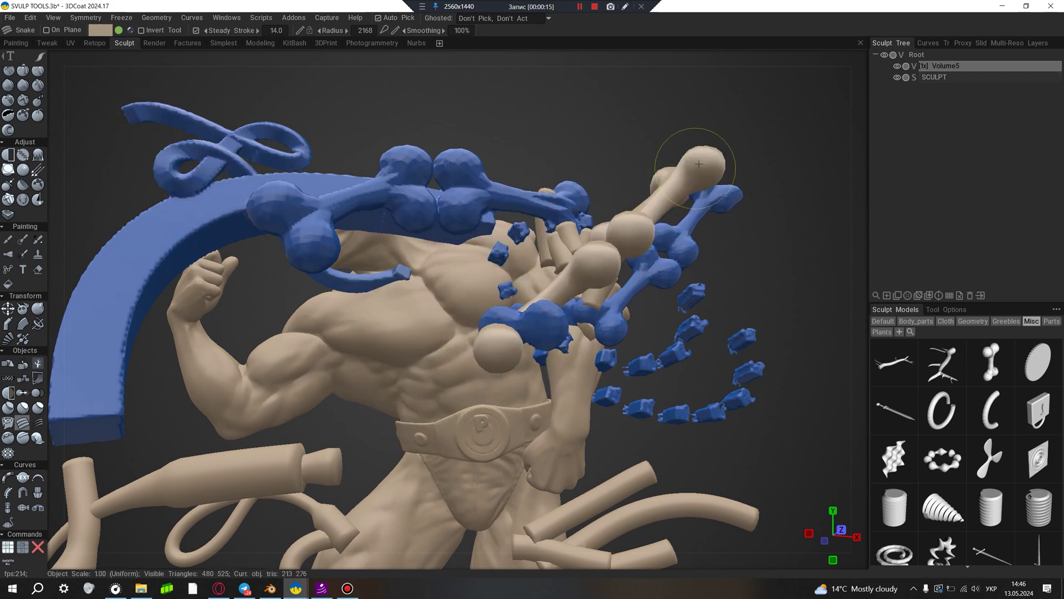
Step: Change the brush colour to deep red and draw a red bone stroke across the torso
left_click(101, 32)
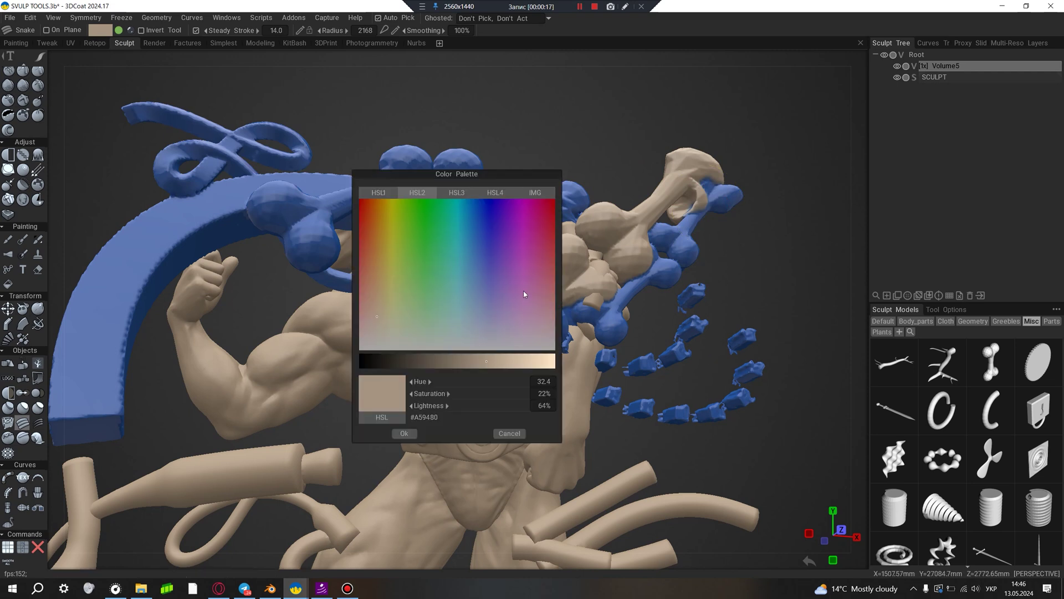
left_click(569, 267)
left_click_drag(560, 259, 560, 195)
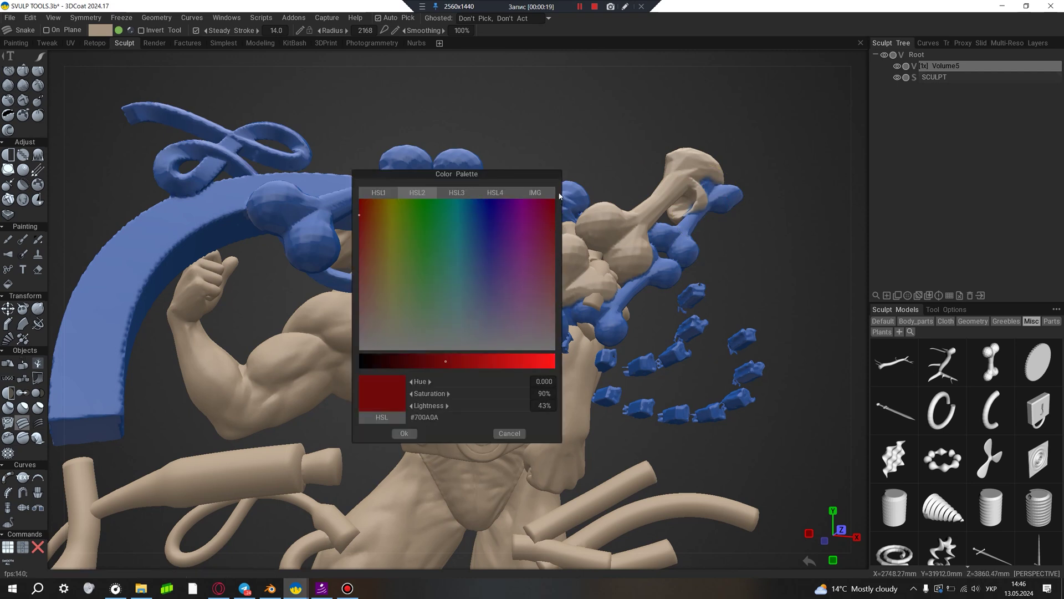
key("Return")
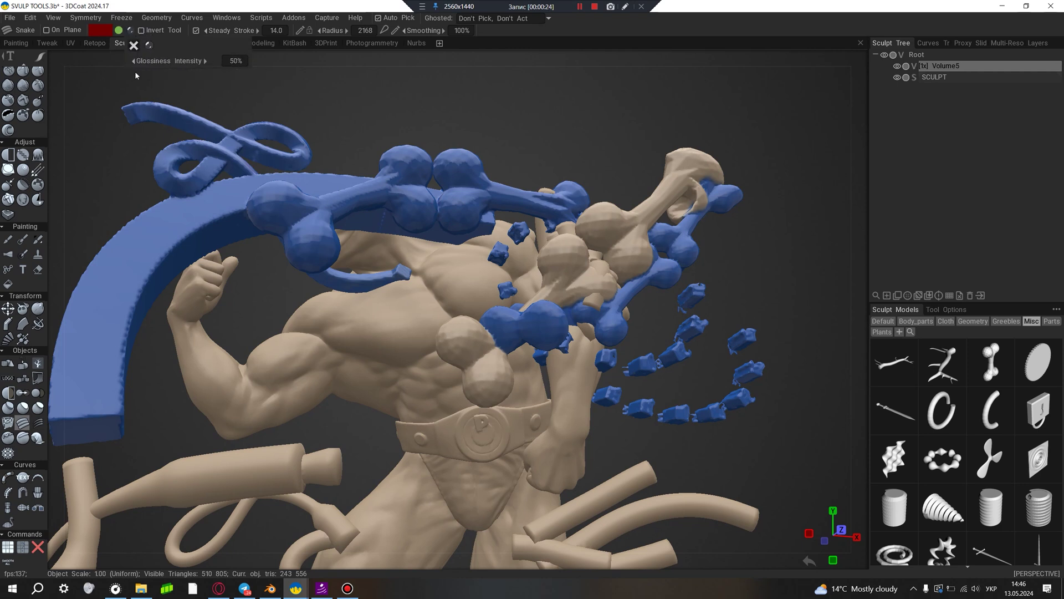
left_click_drag(411, 183, 263, 335)
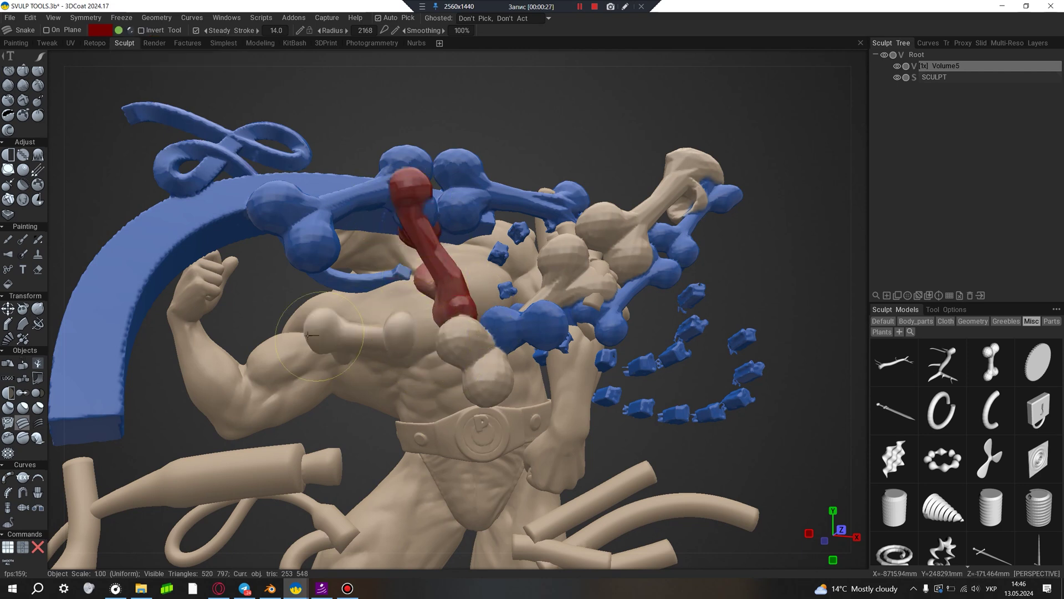
Step: Draw several red snake tubes and blobs over the belt and upper right
left_click_drag(420, 409, 352, 441)
left_click_drag(515, 427, 682, 438)
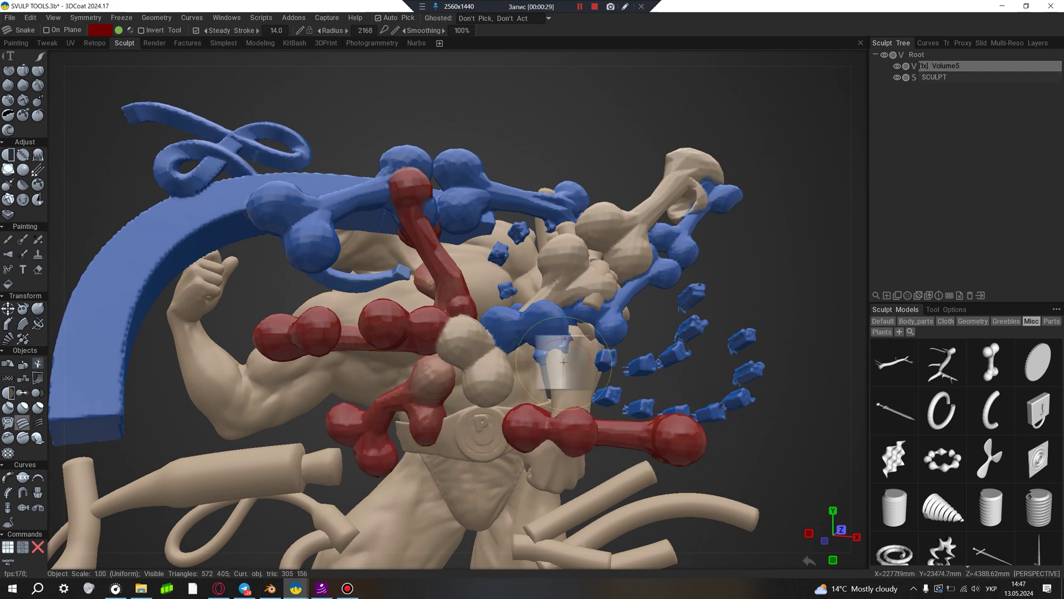
left_click_drag(548, 360, 610, 327)
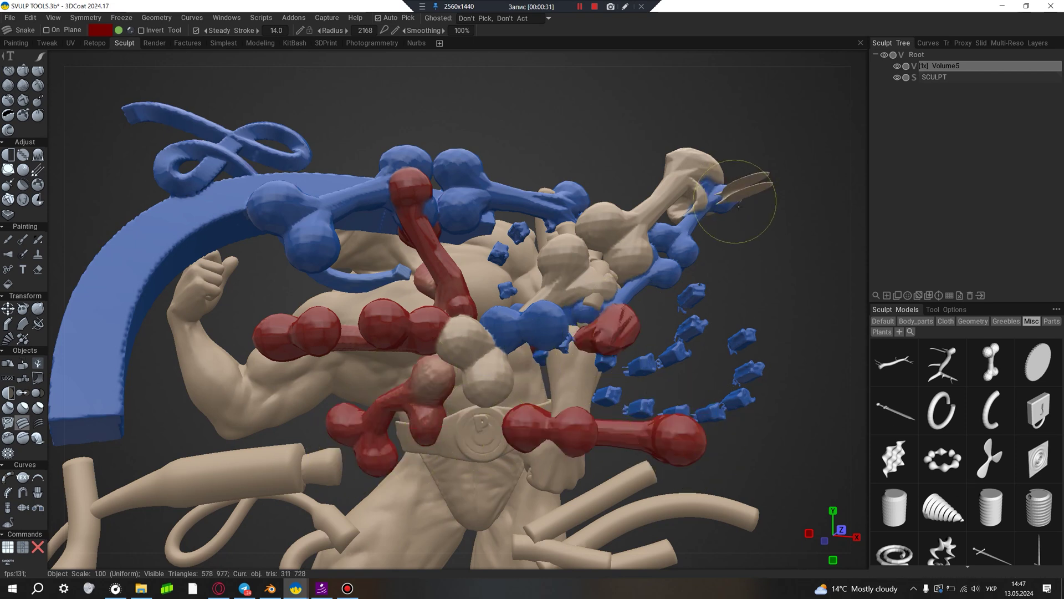
left_click_drag(748, 185, 721, 172)
left_click_drag(629, 285, 690, 283)
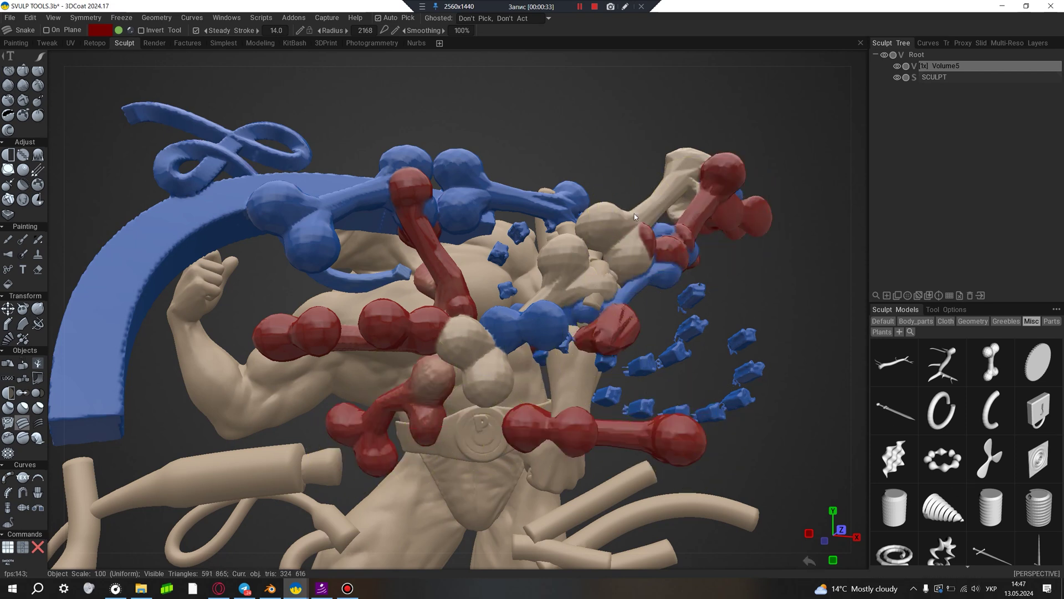
Step: Orbit and zoom to a close-up of the sculpture, then shrink the brush slightly
middle_click_drag(743, 238, 681, 328)
scroll(681, 327, "down", 2)
scroll(682, 328, "down", 2)
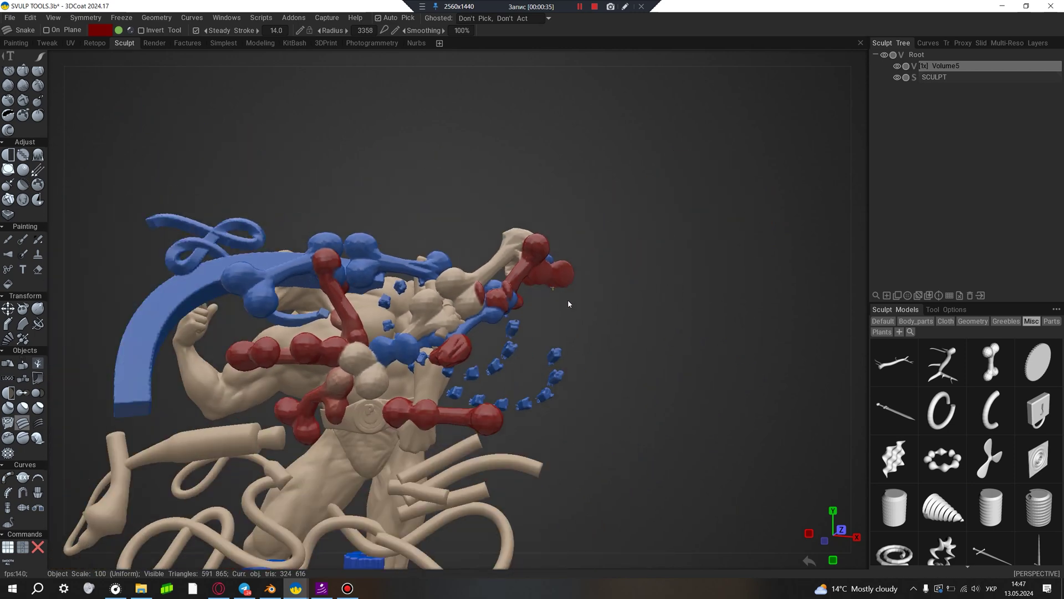
scroll(665, 305, "up", 5)
scroll(649, 284, "up", 3)
scroll(649, 283, "down", 3)
middle_click_drag(613, 361, 721, 499)
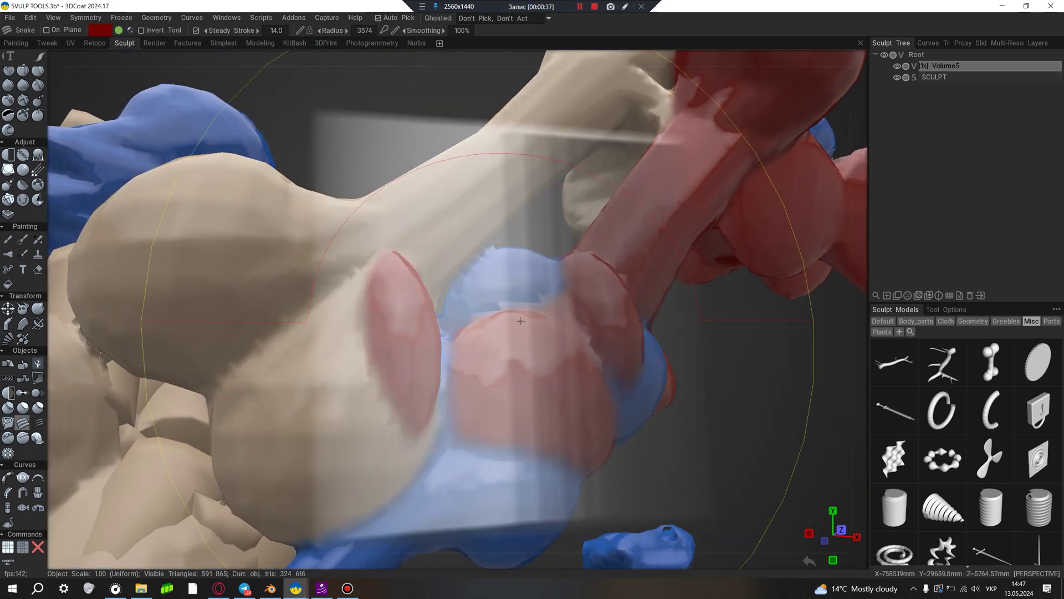
scroll(730, 538, "up", 2)
right_click_drag(701, 520, 731, 413)
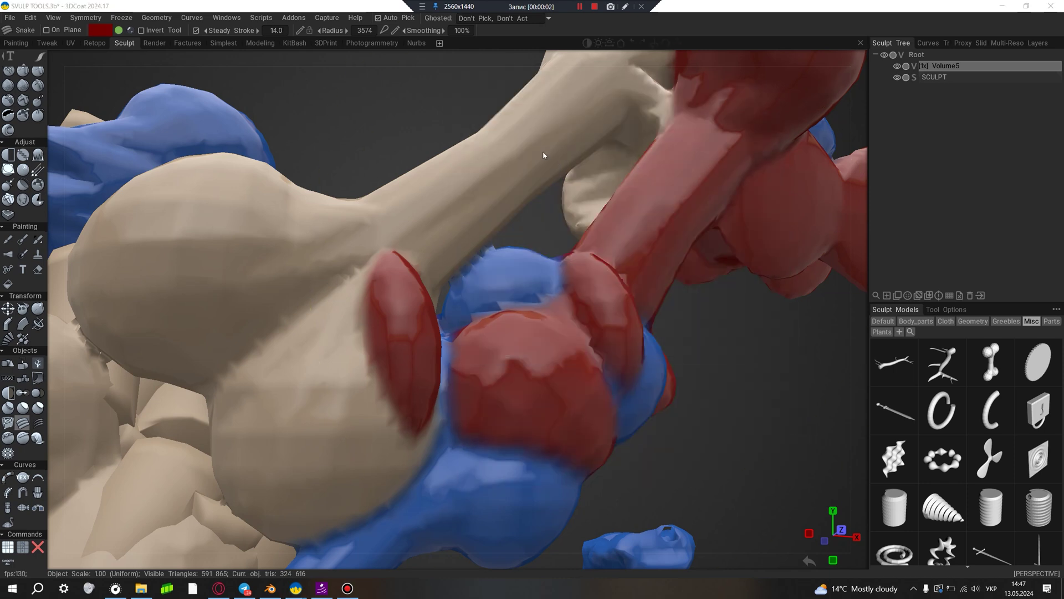
right_click_drag(438, 326, 421, 327)
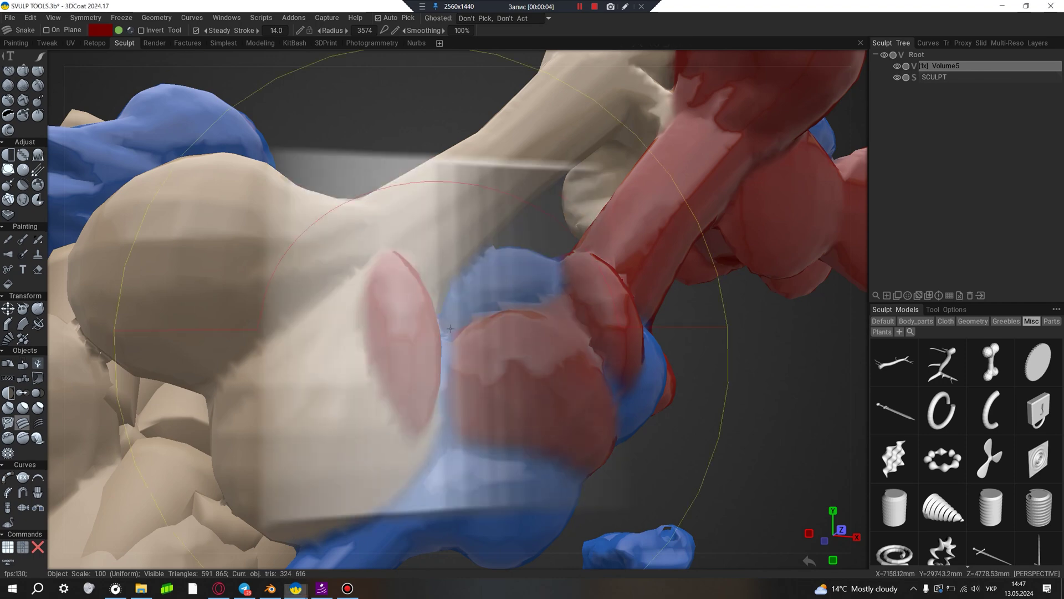
Step: Switch to the head bust window, face it front-on and select the Spikes tool
left_click(352, 545)
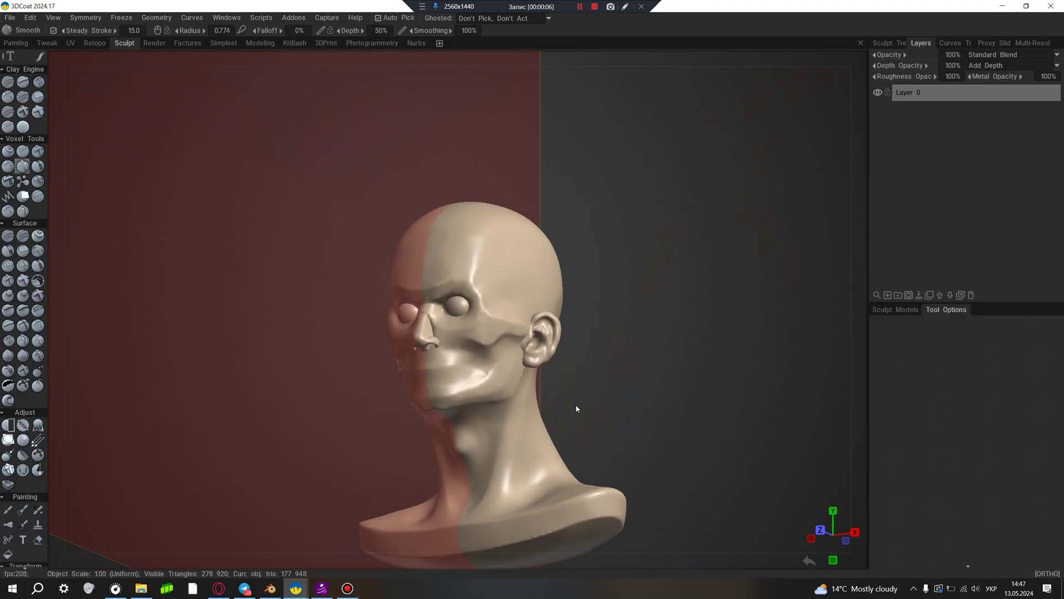
mouse_move(584, 293)
left_mouse_down()
mouse_move(563, 277)
mouse_move(613, 289)
mouse_move(577, 251)
mouse_move(612, 297)
mouse_move(615, 250)
mouse_move(614, 278)
left_mouse_up()
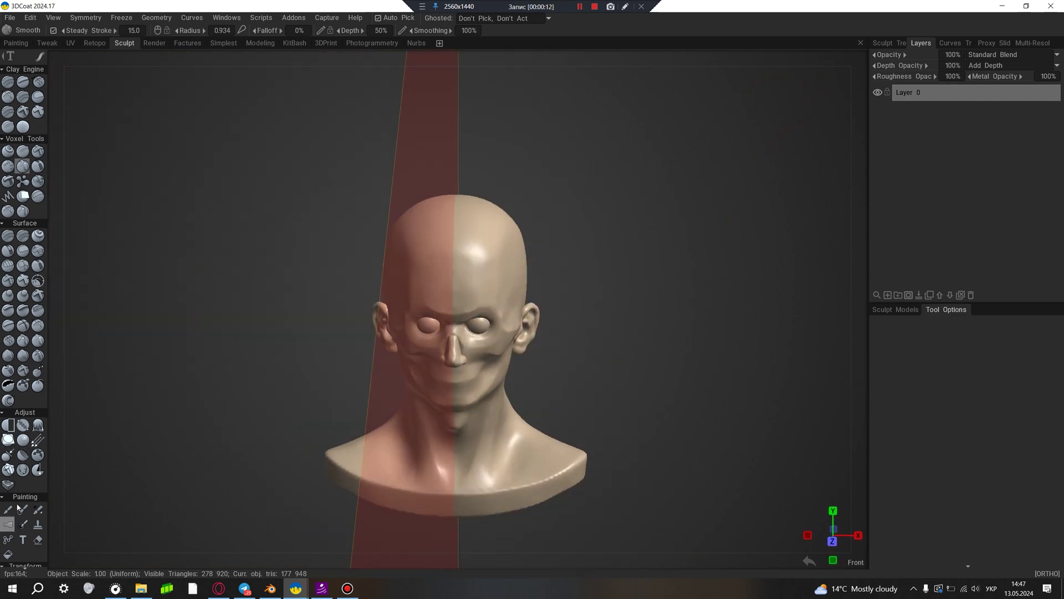
scroll(17, 498, "down", 2)
scroll(14, 493, "down", 2)
scroll(8, 483, "down", 2)
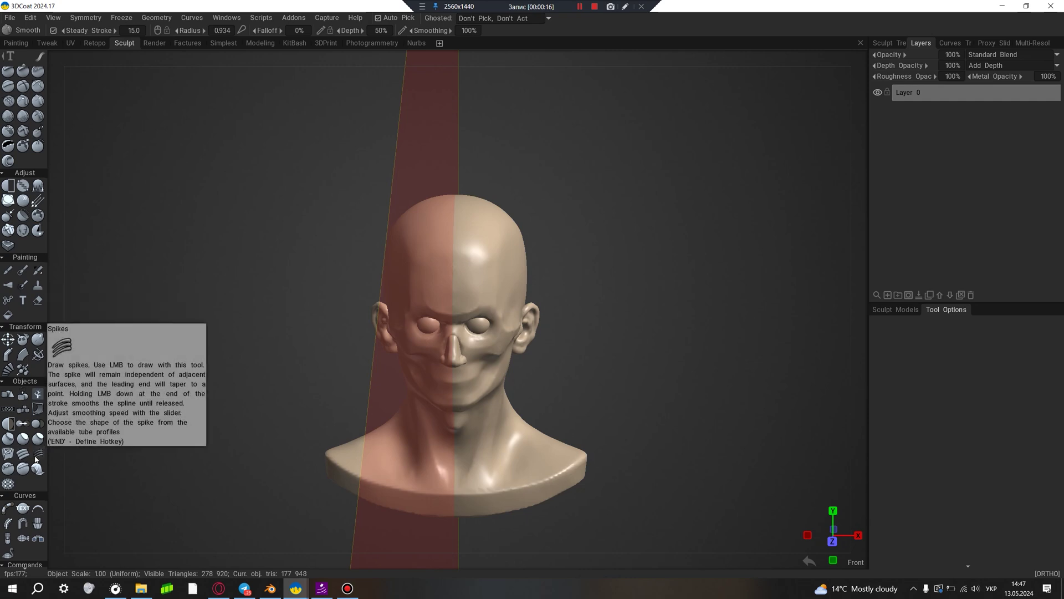
left_click(35, 458)
Step: Draw symmetric spikes on the scalp, then undo the two tall horns
left_click_drag(488, 249, 642, 166)
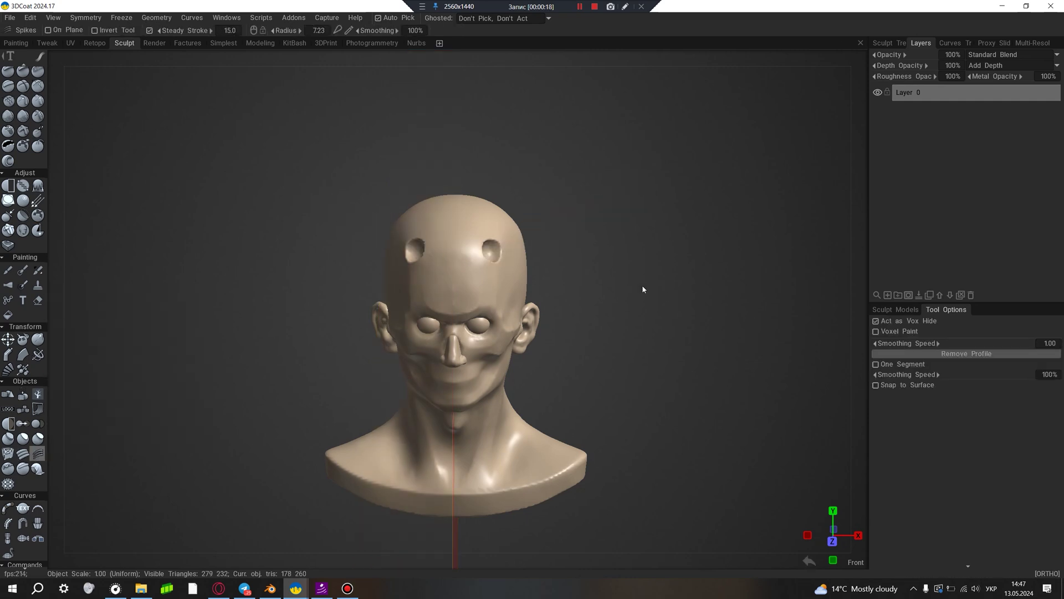
left_click_drag(506, 271, 515, 288)
mouse_move(674, 281)
left_mouse_down()
mouse_move(618, 266)
mouse_move(634, 275)
left_mouse_up()
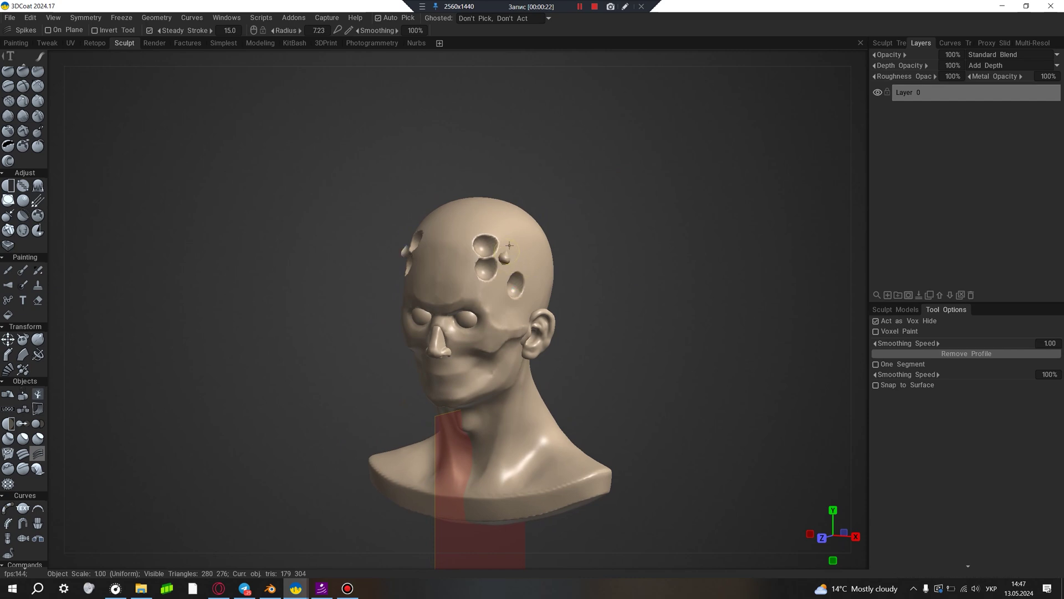
mouse_move(510, 245)
left_mouse_down()
mouse_move(608, 150)
mouse_move(781, 167)
left_mouse_up()
key("ctrl+z")
Step: Draw a curved spike ridge across the skull and cut two more holes
mouse_move(690, 276)
left_mouse_down()
mouse_move(501, 224)
mouse_move(645, 221)
left_mouse_up()
mouse_move(670, 268)
left_mouse_down()
mouse_move(698, 185)
mouse_move(581, 258)
mouse_move(579, 194)
left_mouse_up()
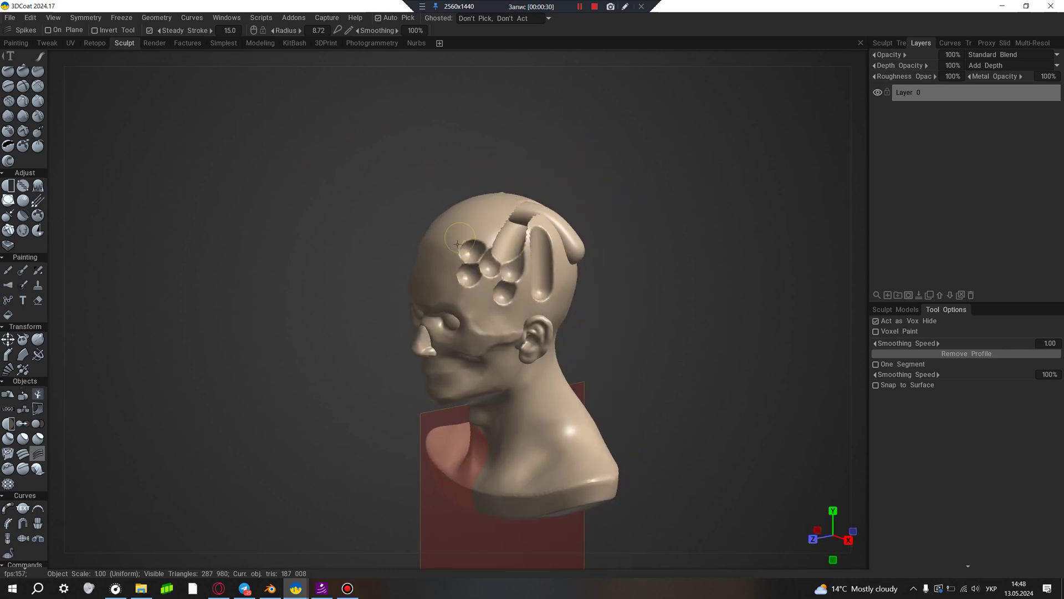
left_click_drag(480, 201, 487, 154)
mouse_move(578, 197)
left_mouse_down()
mouse_move(641, 238)
mouse_move(630, 183)
left_mouse_up()
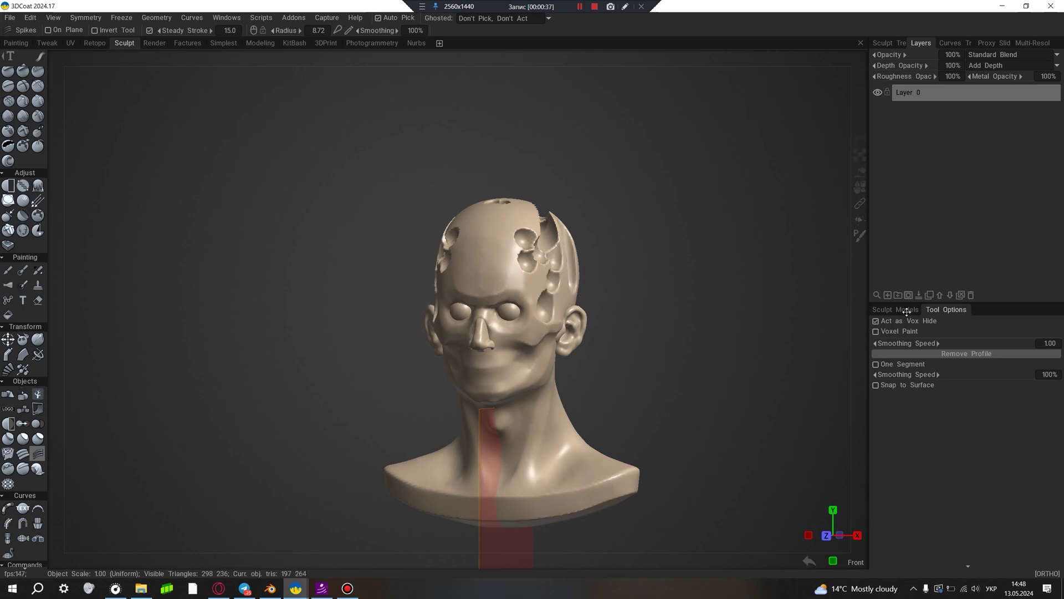
Step: Enable Act as Vox Hide and carve hollows along the cheek, neck and shoulder
left_click(876, 321)
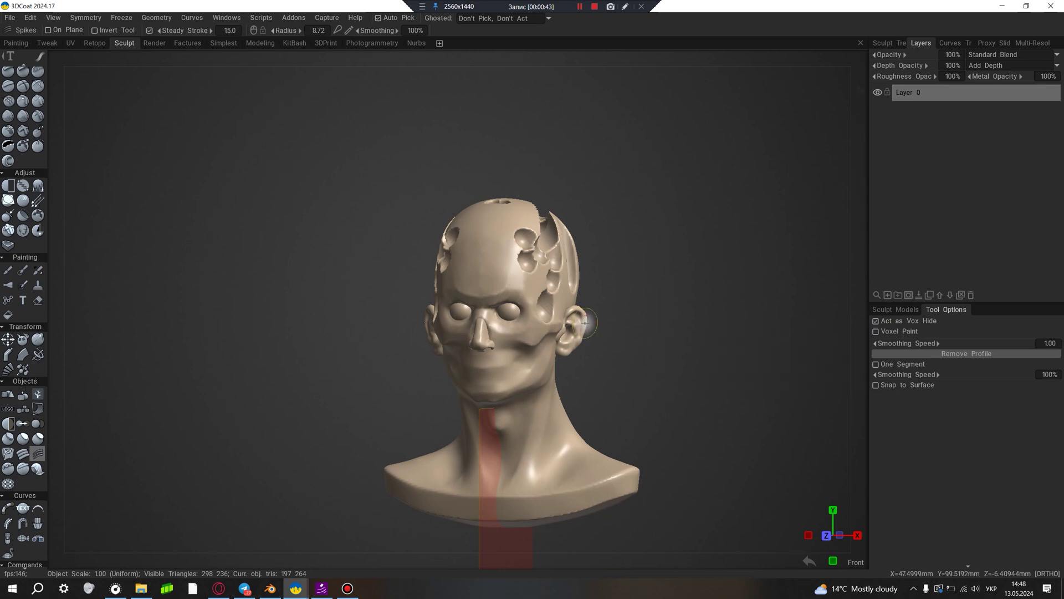
left_click_drag(533, 376, 574, 340)
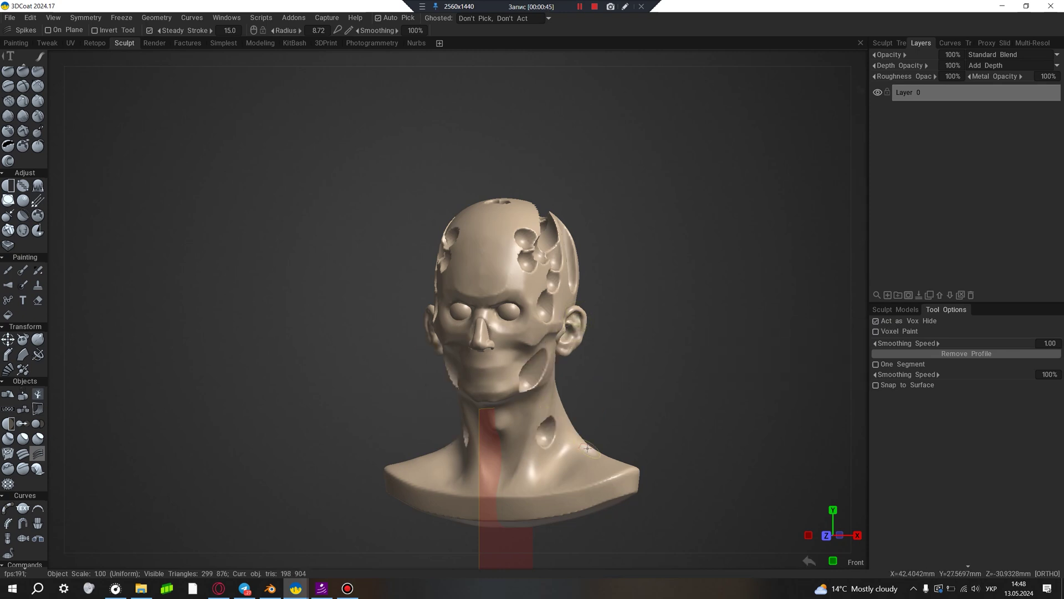
left_click_drag(555, 433, 585, 471)
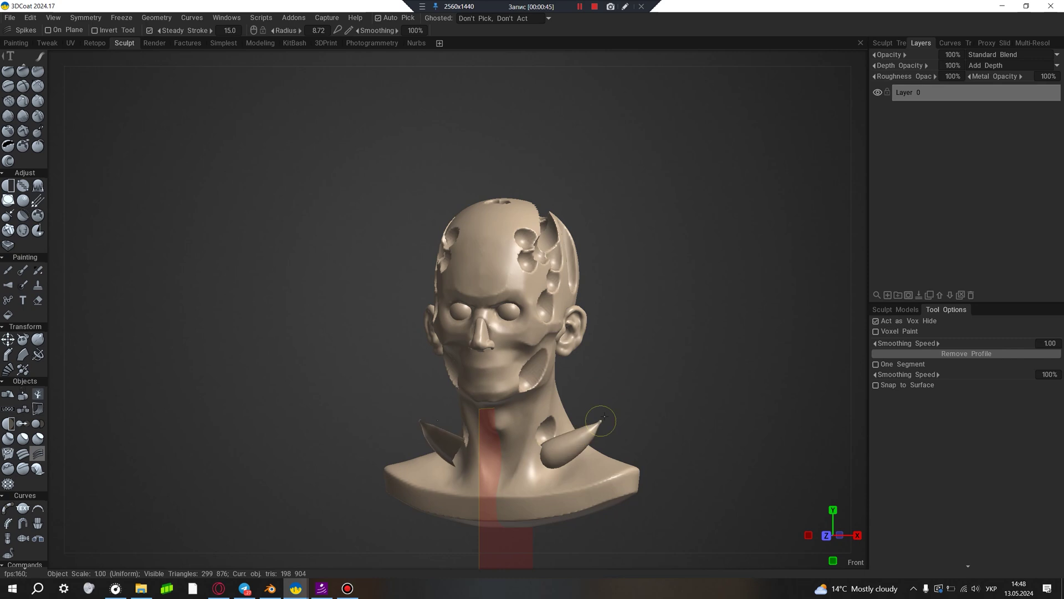
Step: Switch Spikes back to solid strokes and grow mirrored curved horns from the neck
left_click(875, 321)
left_click_drag(564, 439, 672, 225)
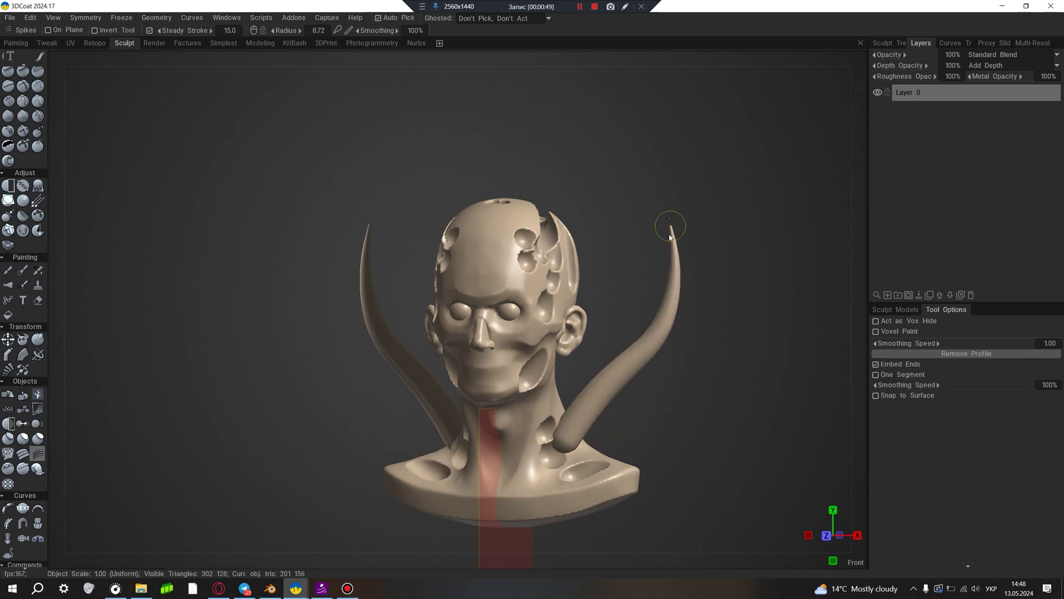
left_click_drag(653, 435, 566, 433)
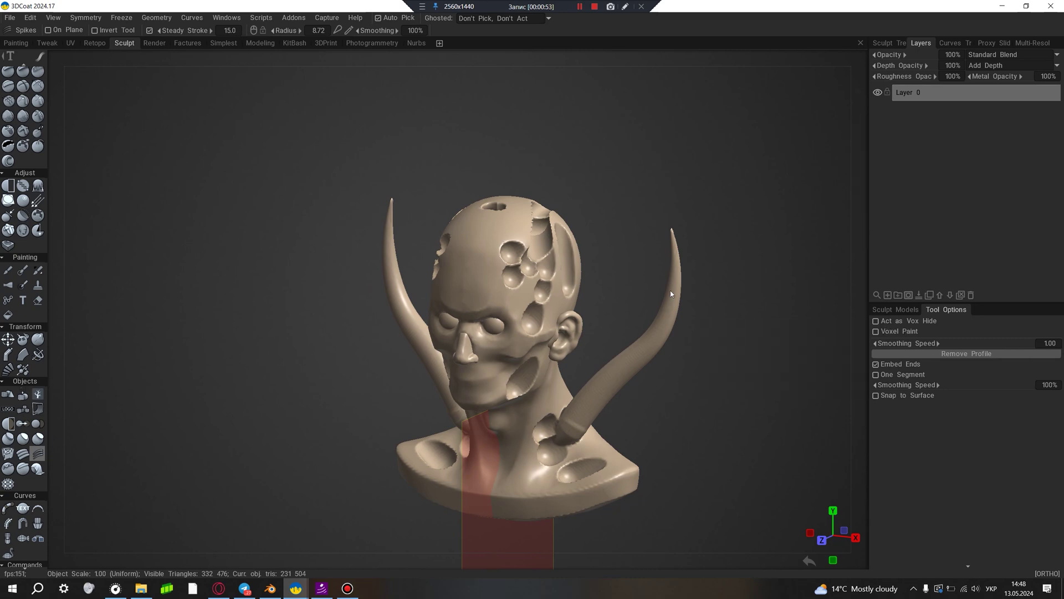
left_click_drag(632, 232, 552, 257)
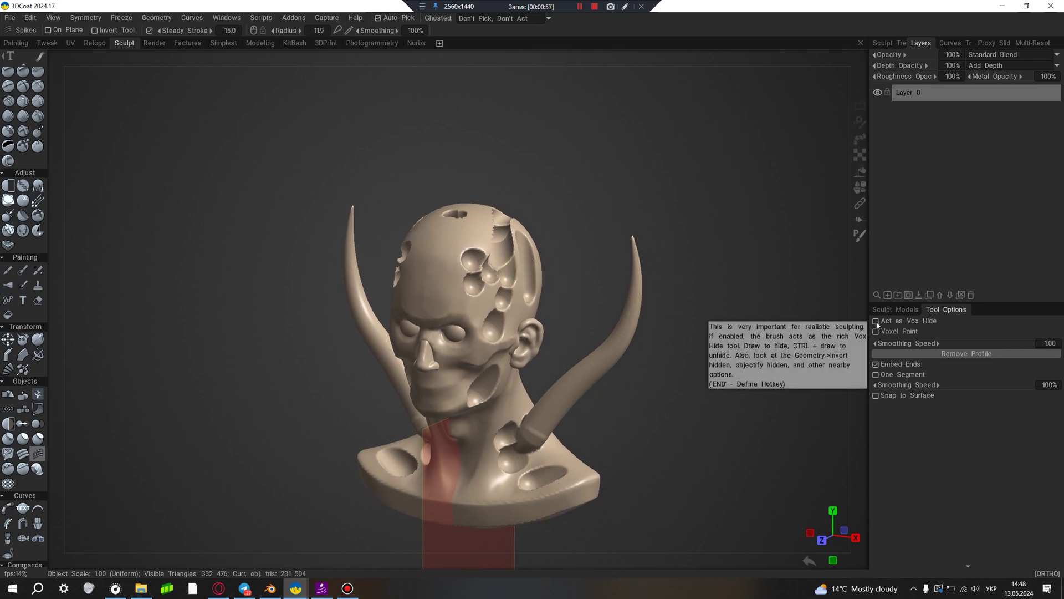
Step: Re-enable hollow carving and Invert Tool, then carve a groove and dab material on the skull
left_click(876, 321)
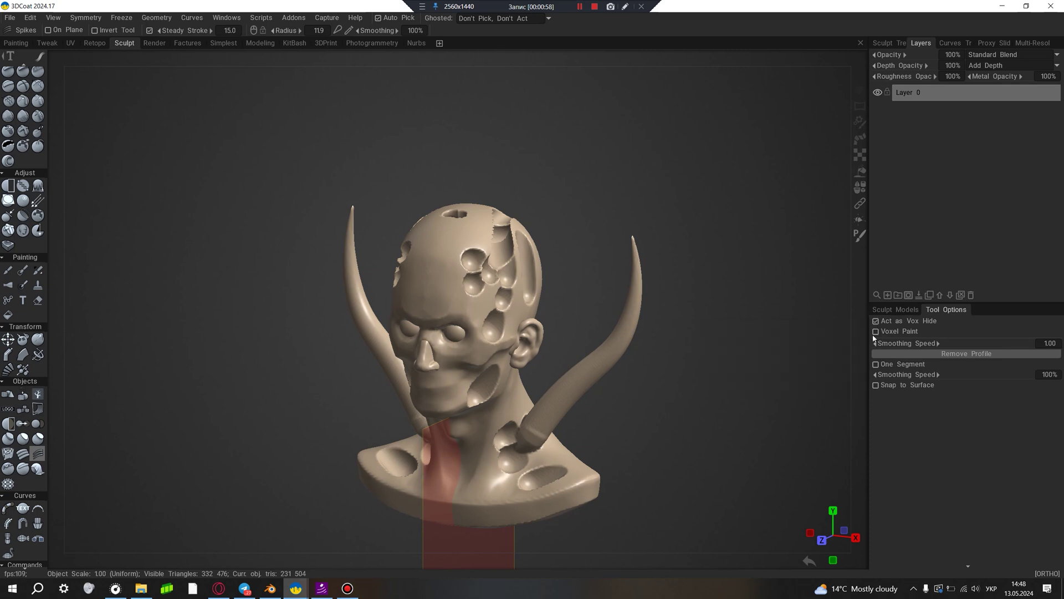
left_click(95, 32)
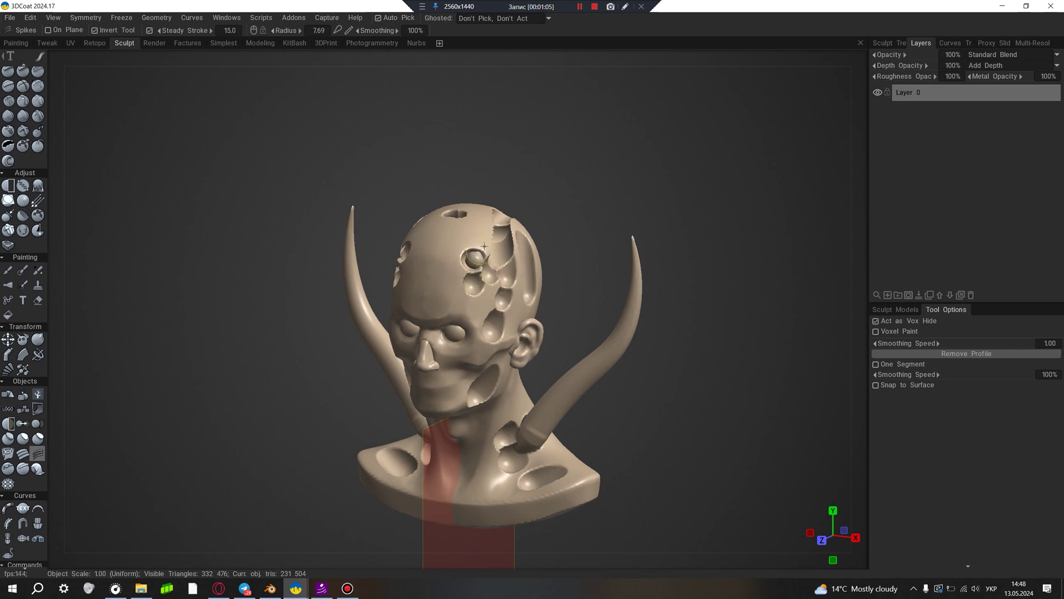
left_click_drag(496, 217, 483, 194)
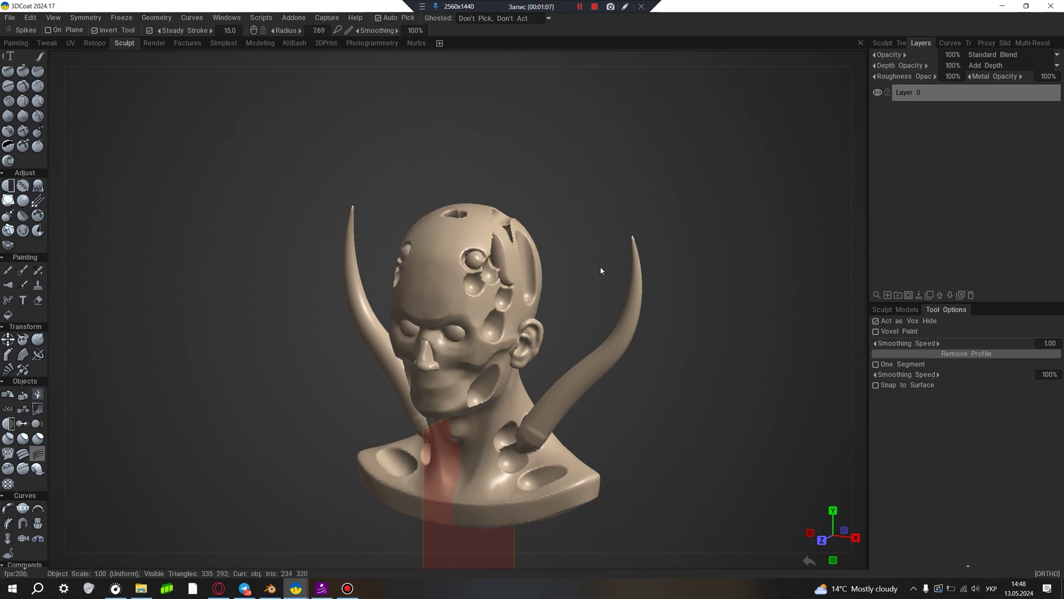
left_click_drag(601, 271, 543, 259)
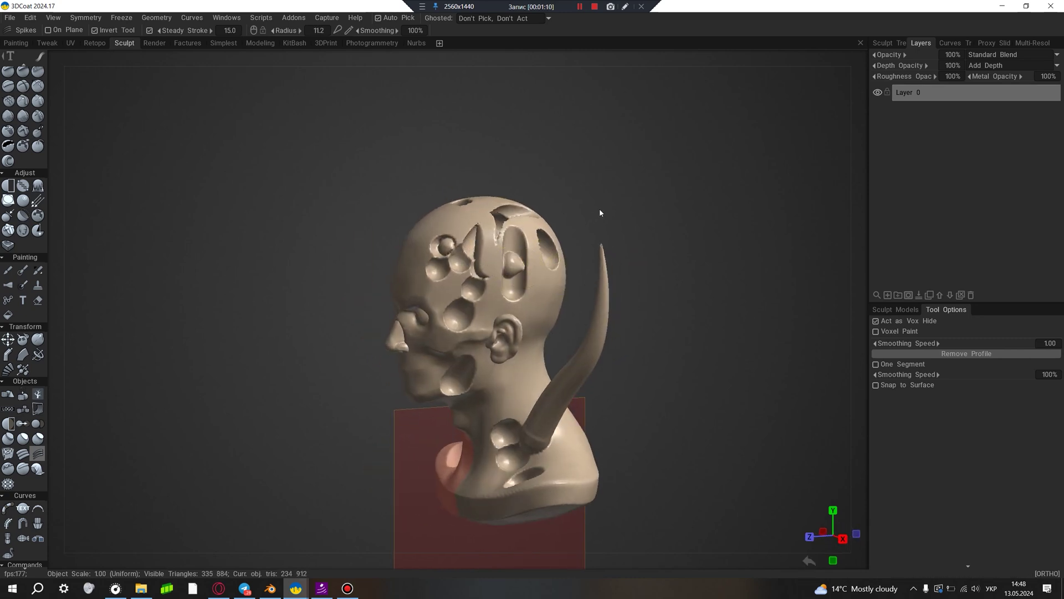
mouse_move(601, 213)
left_mouse_down()
mouse_move(556, 255)
mouse_move(559, 233)
mouse_move(532, 224)
left_mouse_up()
left_click(532, 224)
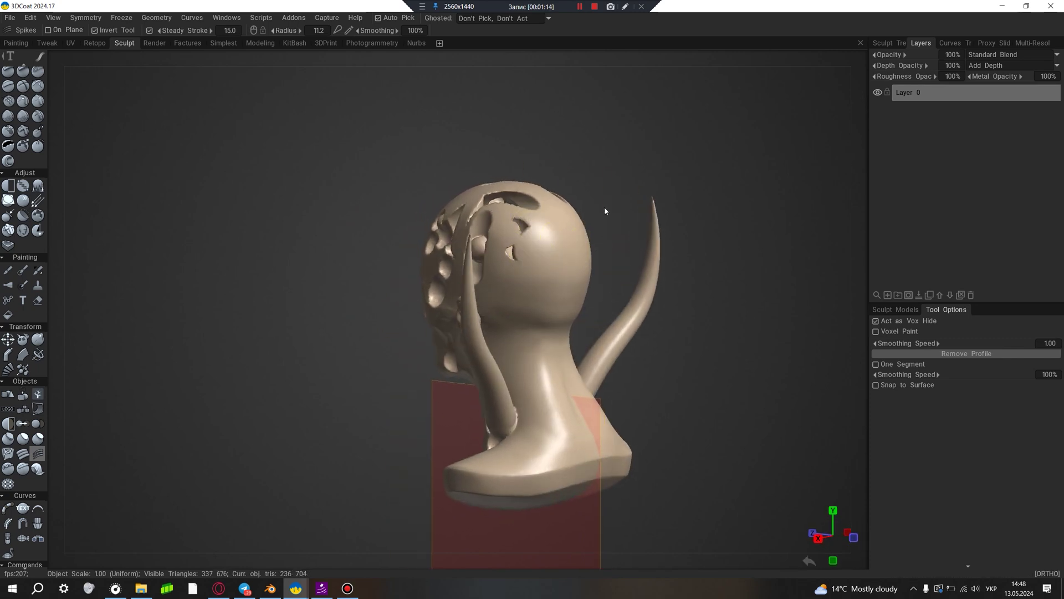
left_click_drag(606, 214, 528, 273)
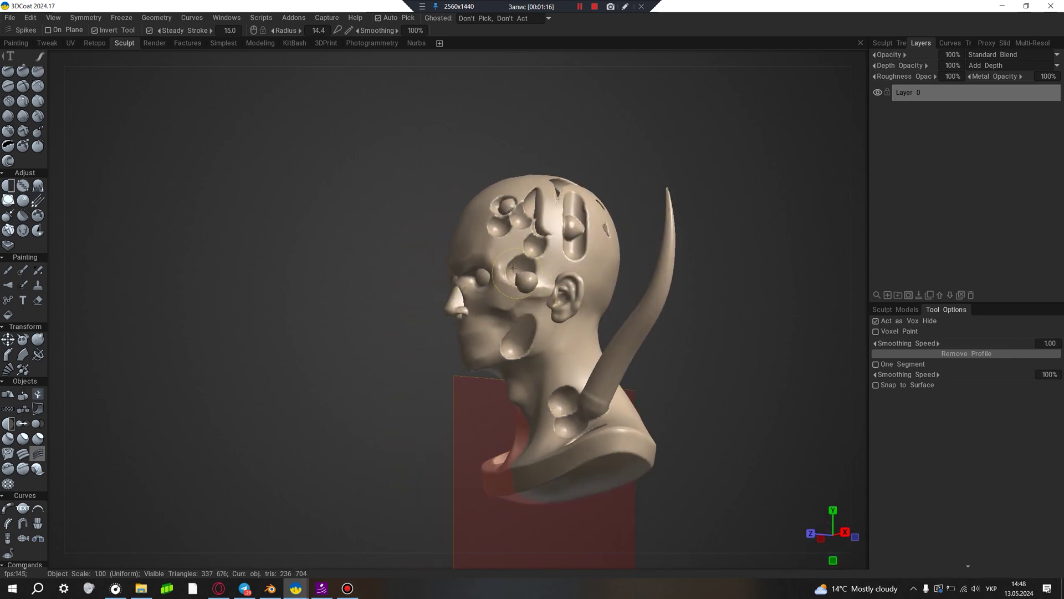
left_click(514, 268)
left_click_drag(626, 260, 659, 238)
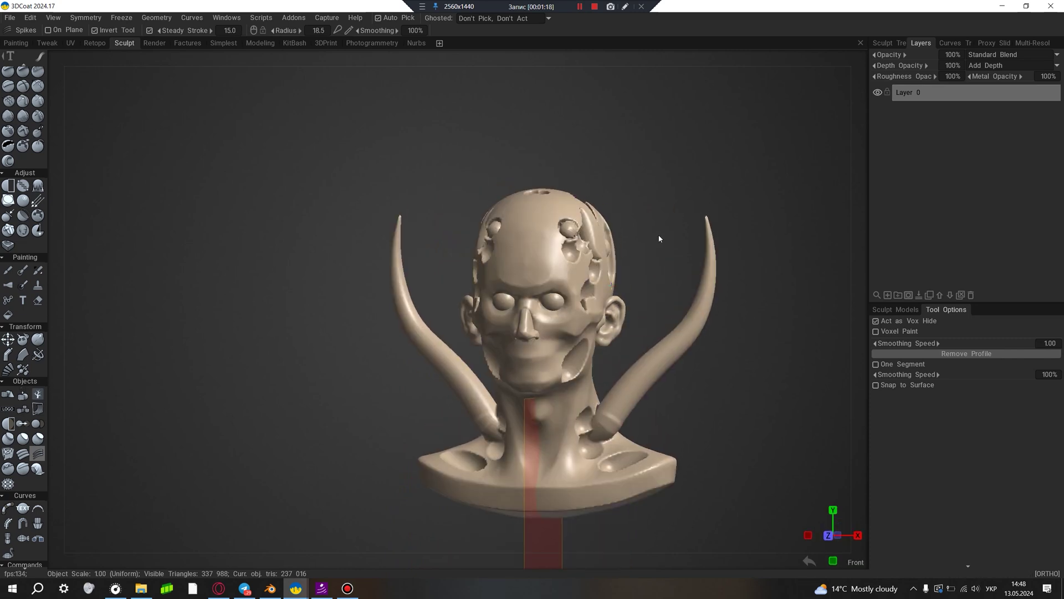
Step: Reshape the bulge near the right horn base and skull hole, undoing the unwanted strokes
left_click(579, 460)
left_click_drag(599, 448, 610, 438)
left_click_drag(651, 476, 588, 427)
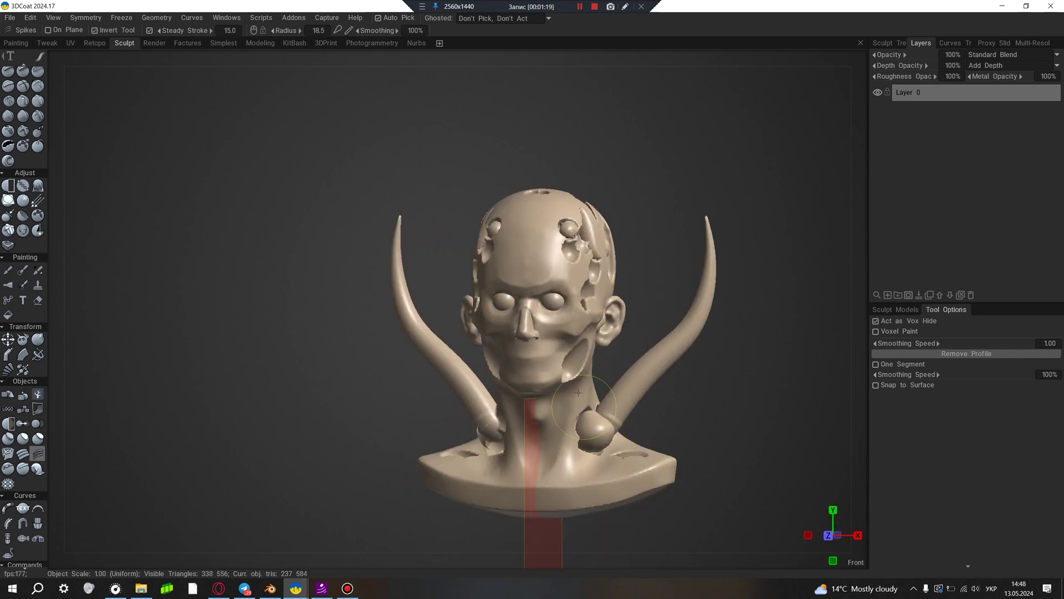
key("ctrl+z")
key("ctrl+z")
key("ctrl+z")
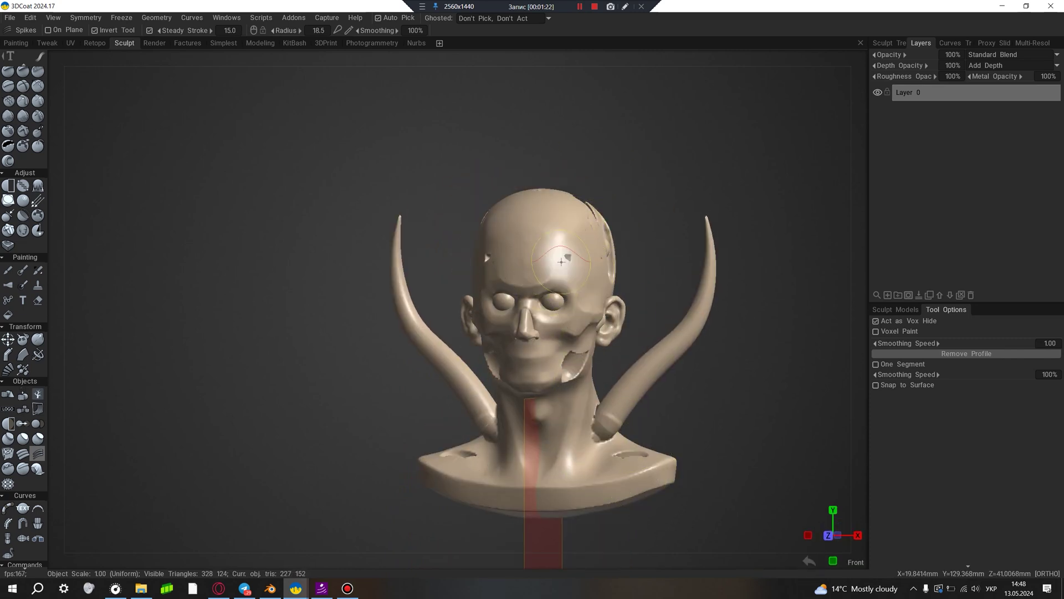
key("ctrl+z")
right_click_drag(562, 261, 561, 352)
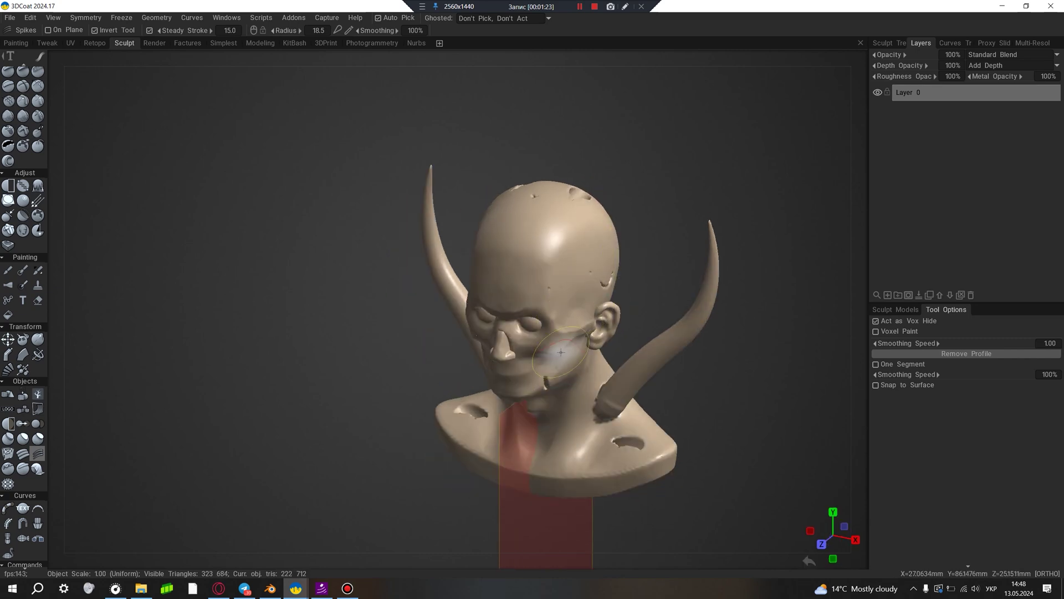
left_click_drag(579, 194, 569, 189, "shift")
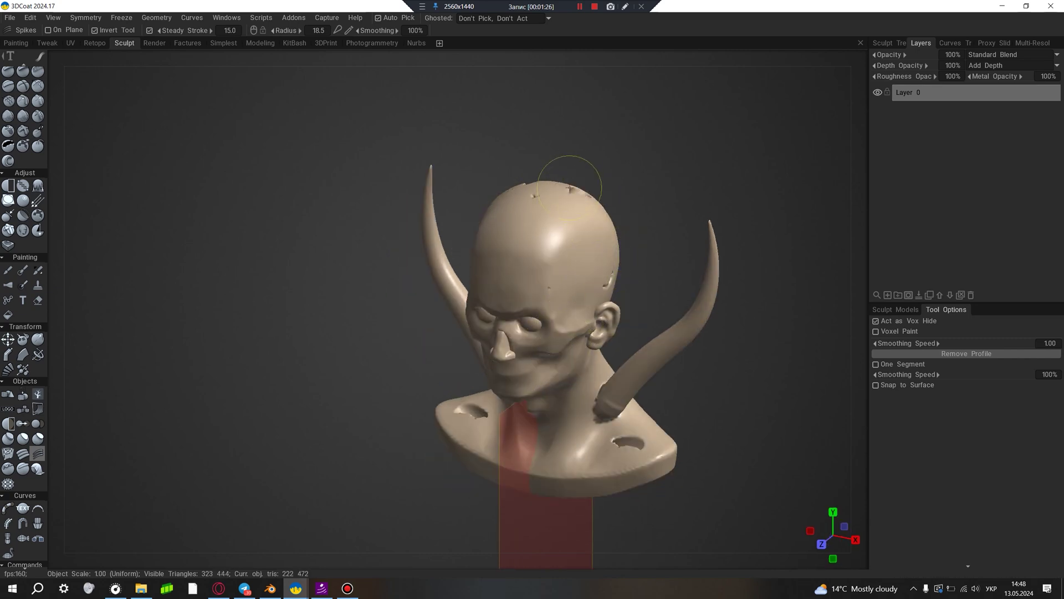
key("ctrl+z")
right_click_drag(569, 188, 712, 307)
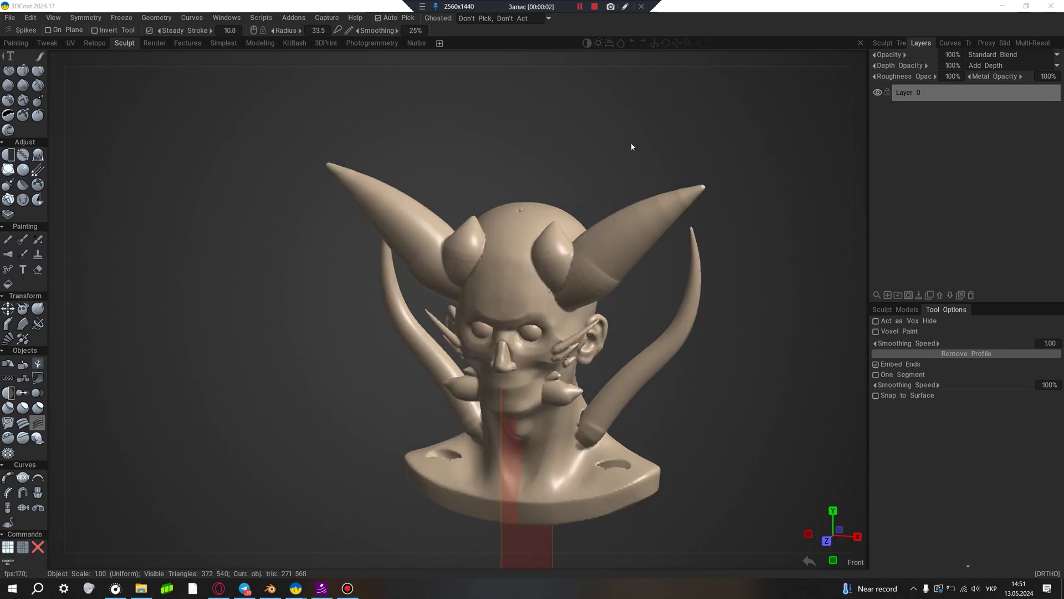
Step: Pick a Greebles tassel model and hang mirrored strands from the ears down the neck
left_click(893, 311)
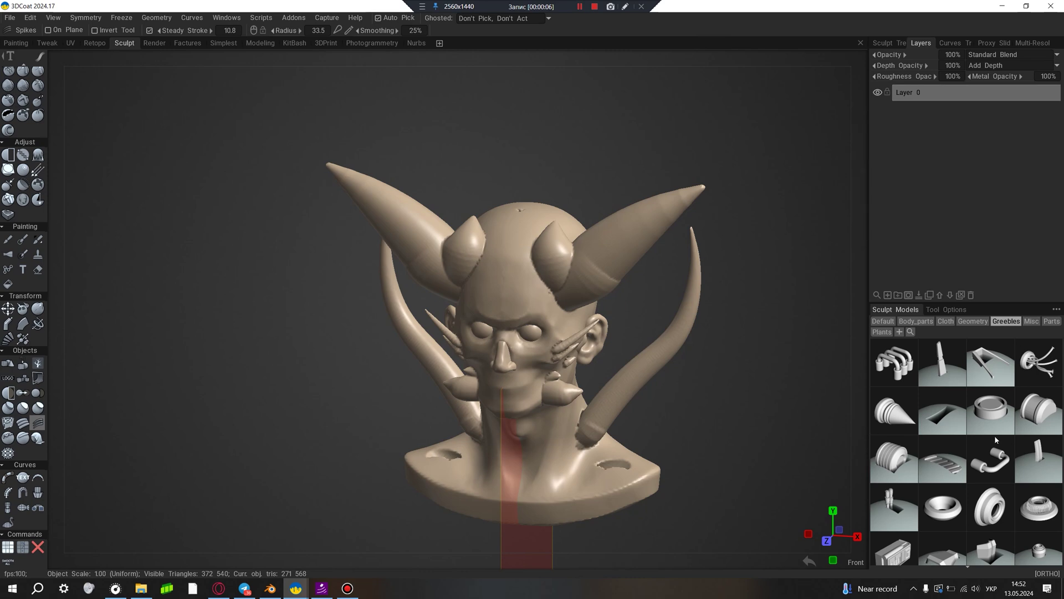
scroll(954, 432, "down", 2)
scroll(920, 427, "up", 2)
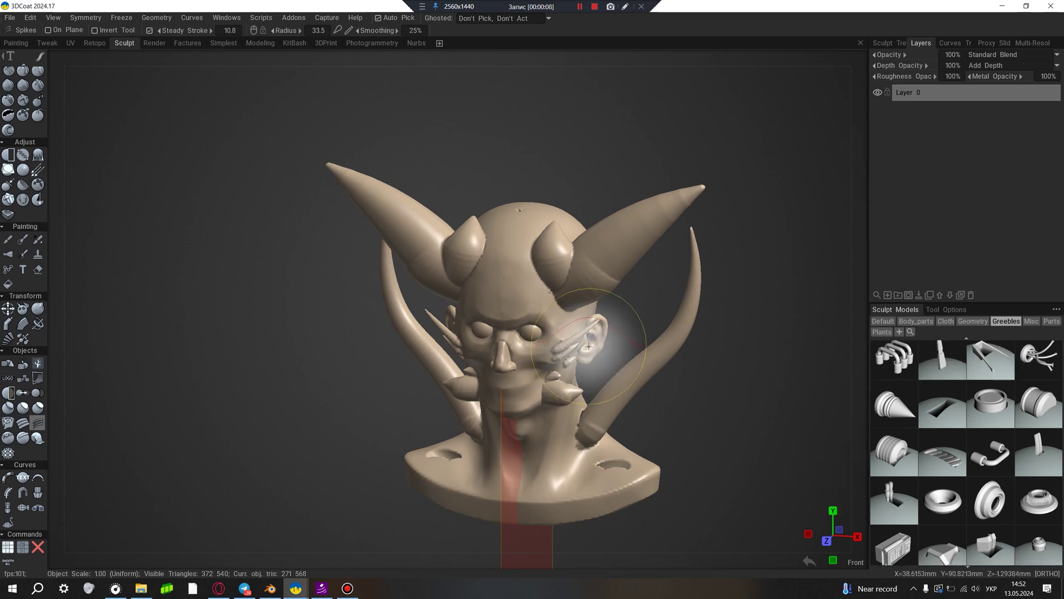
left_click_drag(573, 352, 598, 555)
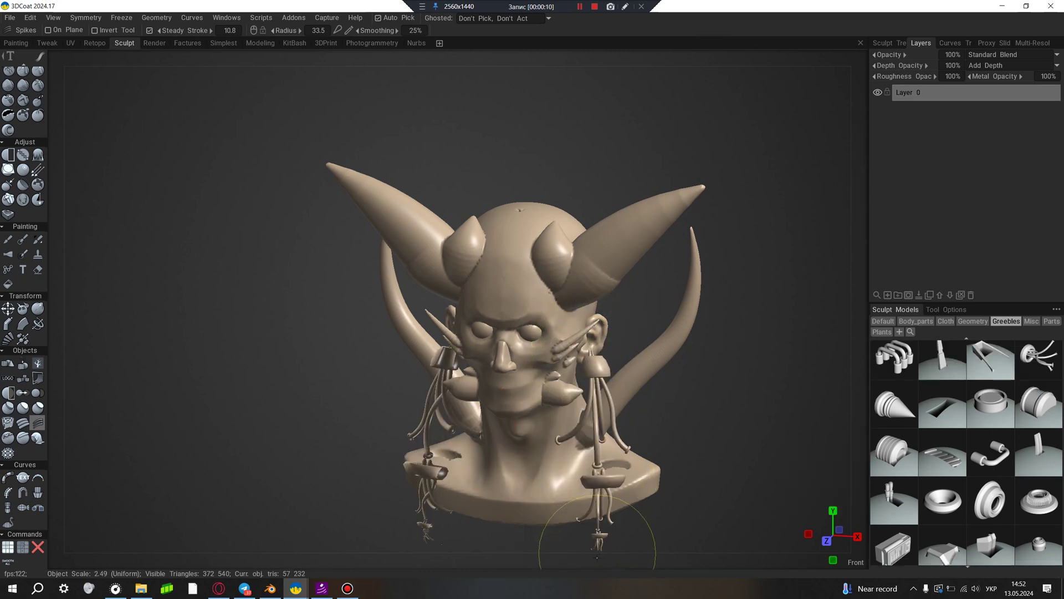
Step: Orbit around the bust to inspect the face, neck and new greebles
mouse_move(697, 468)
left_mouse_down()
mouse_move(682, 428)
mouse_move(613, 404)
left_mouse_up()
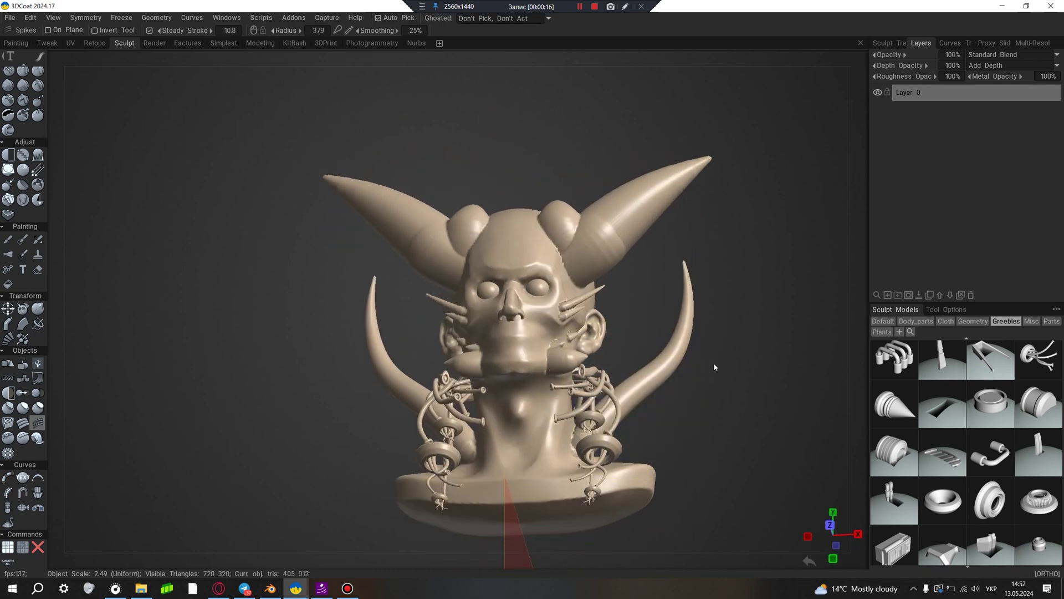
left_click_drag(713, 363, 698, 408)
scroll(749, 398, "up", 5)
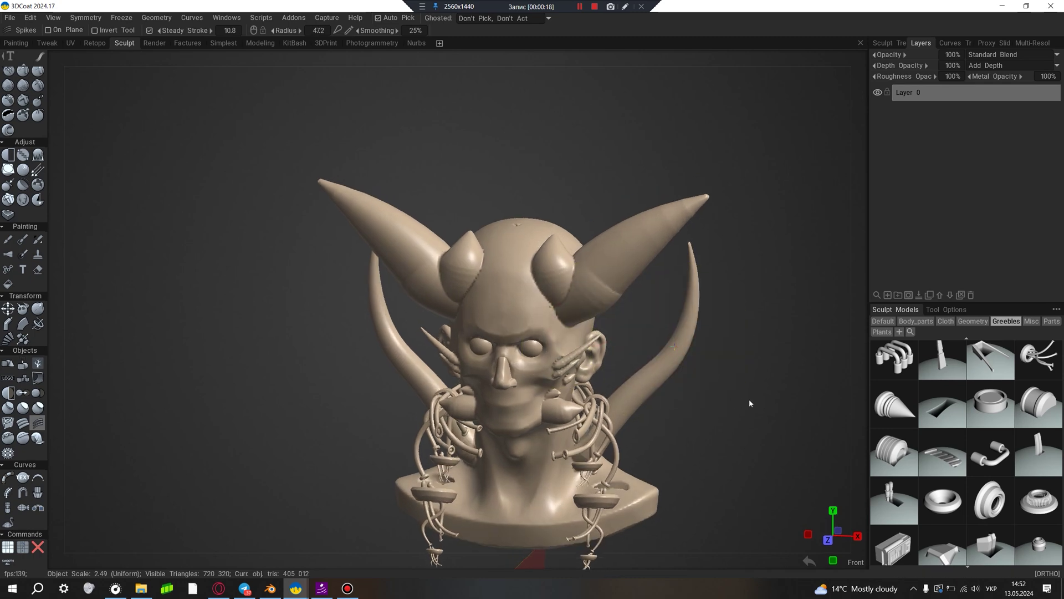
left_click_drag(746, 397, 726, 382)
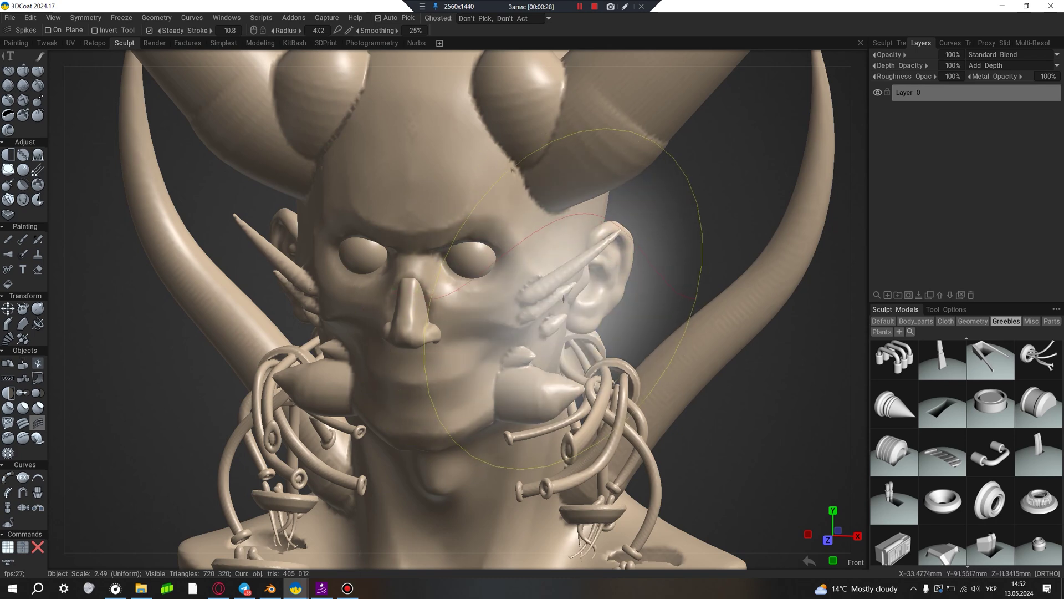
Step: Smooth the stripe artifacts on the right horn and grow tube-and-disc greebles from both cheeks
left_click_drag(653, 314, 720, 445, "shift")
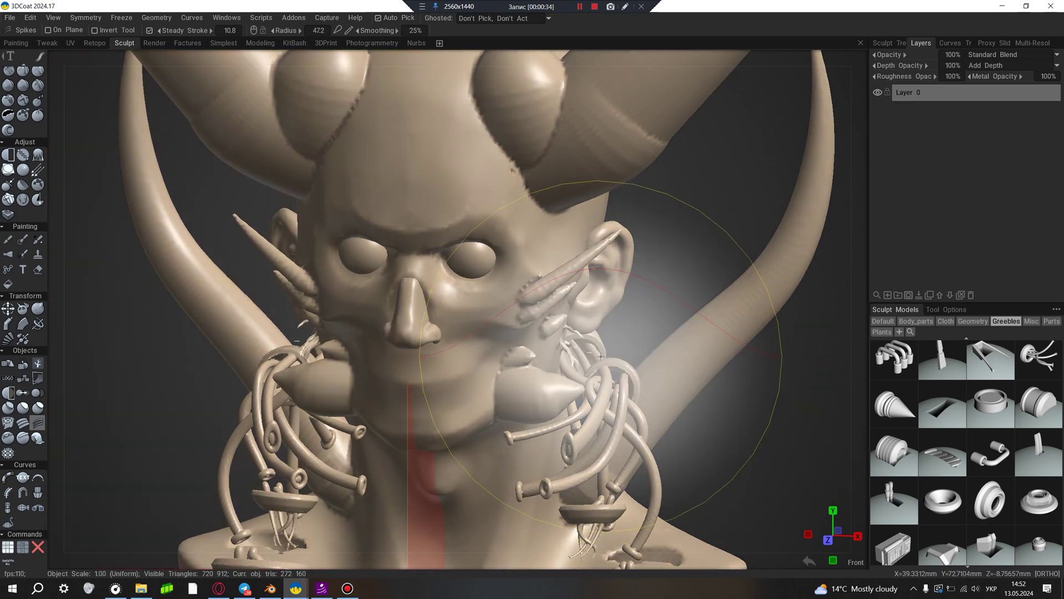
left_click_drag(601, 356, 767, 310)
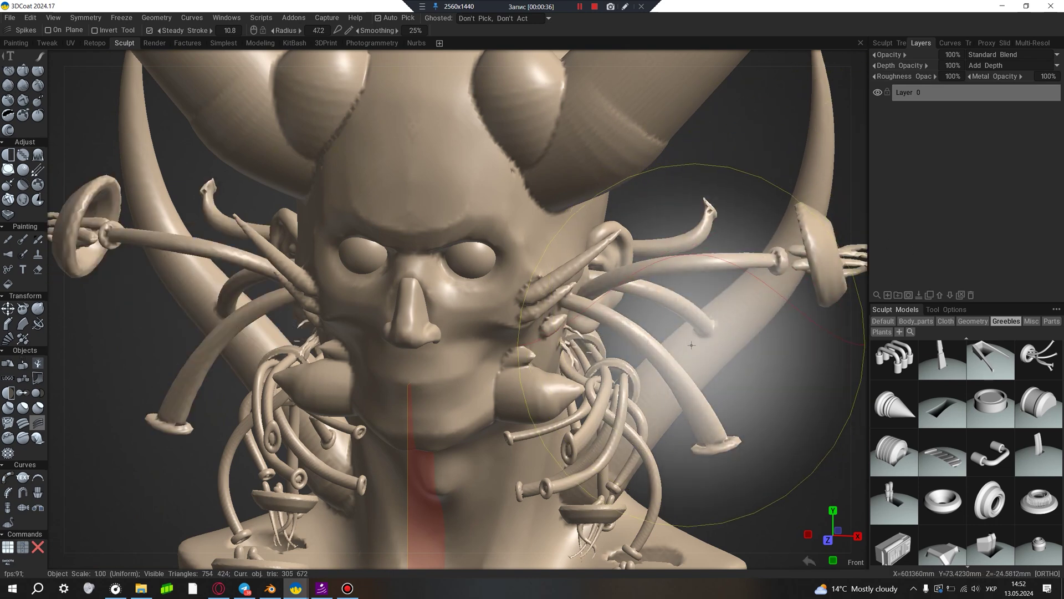
scroll(770, 319, "up", 3)
Step: Grow mirrored spikes out from the cheeks, adding extra strands on the right cheek
middle_click_drag(773, 329, 753, 342)
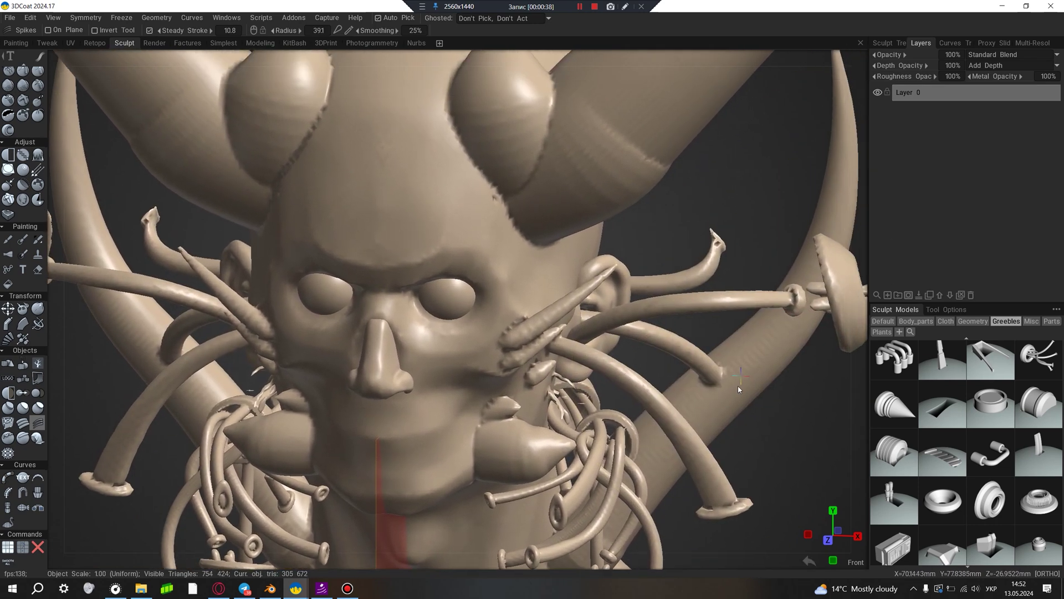
left_click_drag(753, 342, 663, 475)
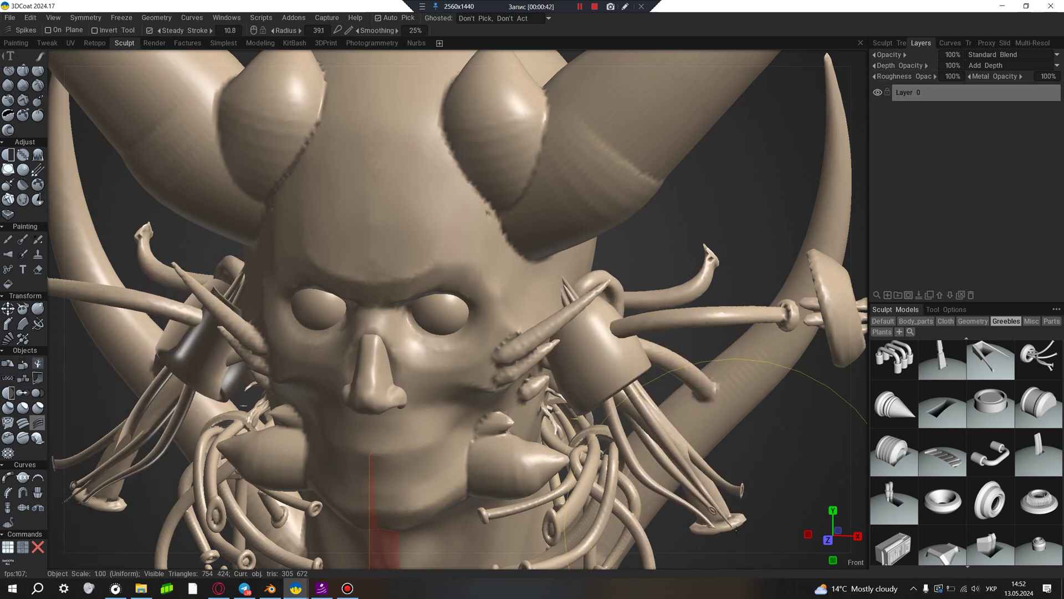
left_click_drag(664, 474, 645, 413)
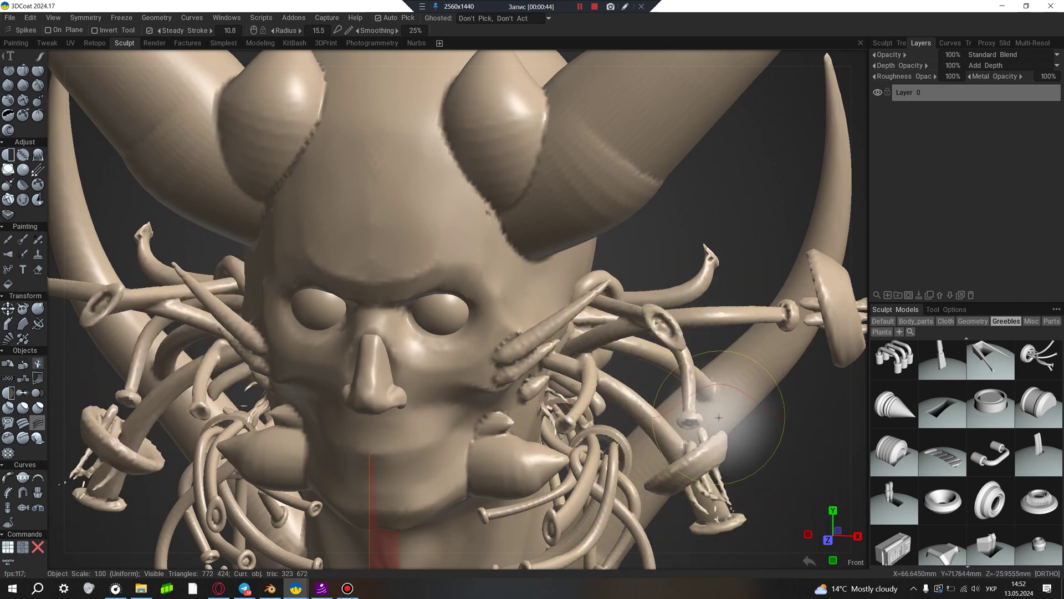
scroll(781, 458, "down", 3)
scroll(630, 440, "down", 4)
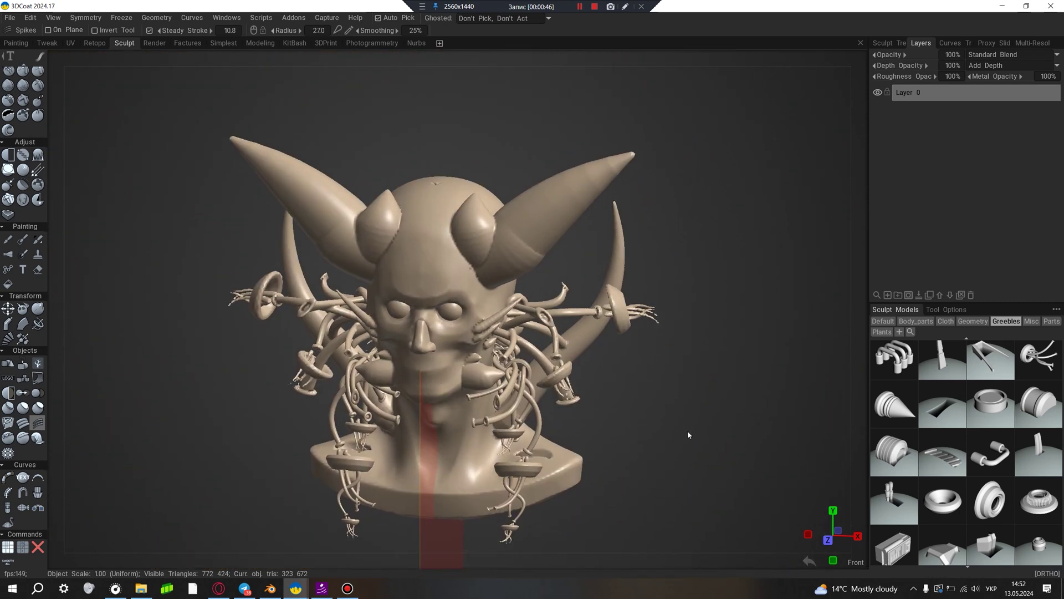
mouse_move(688, 430)
middle_mouse_down()
mouse_move(618, 452)
mouse_move(720, 460)
middle_mouse_up()
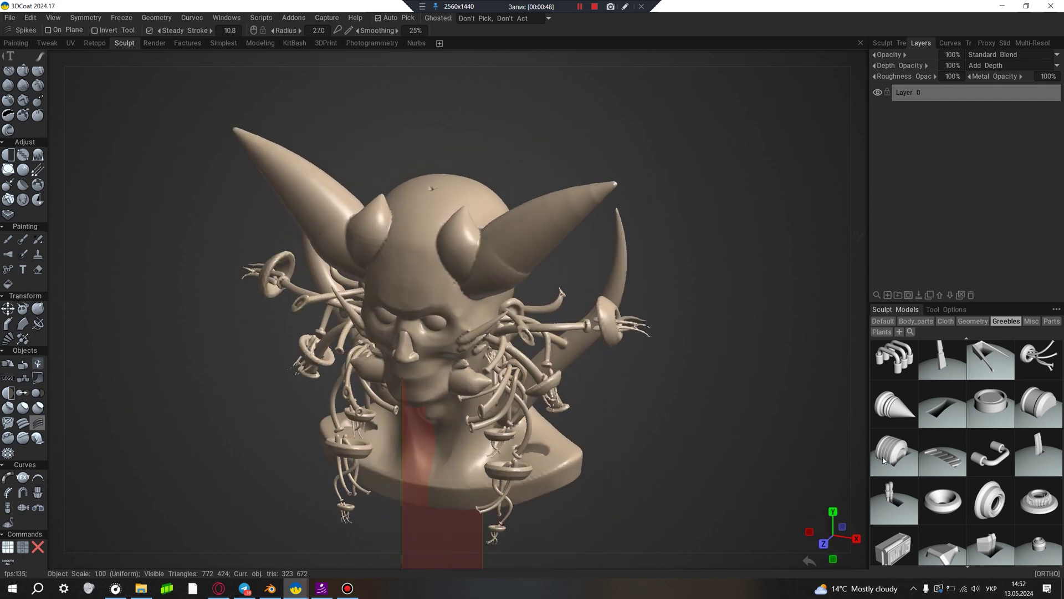
scroll(894, 480, "down", 1)
scroll(946, 499, "up", 1)
Step: Stretch mirrored long box shapes from the Geometry library along the horns
left_click(972, 320)
left_click(896, 373)
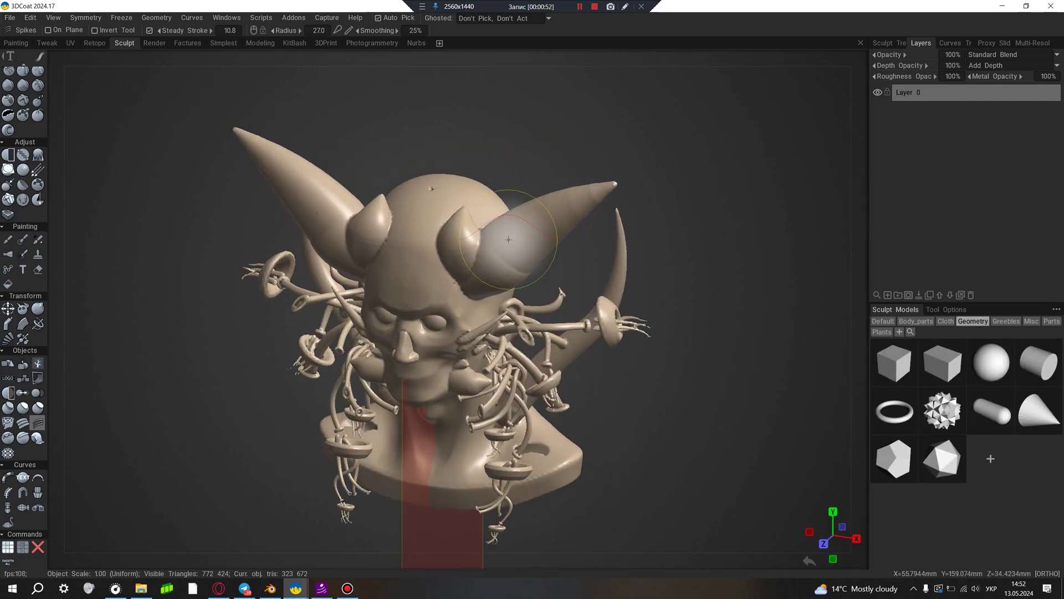
left_click_drag(499, 233, 690, 72)
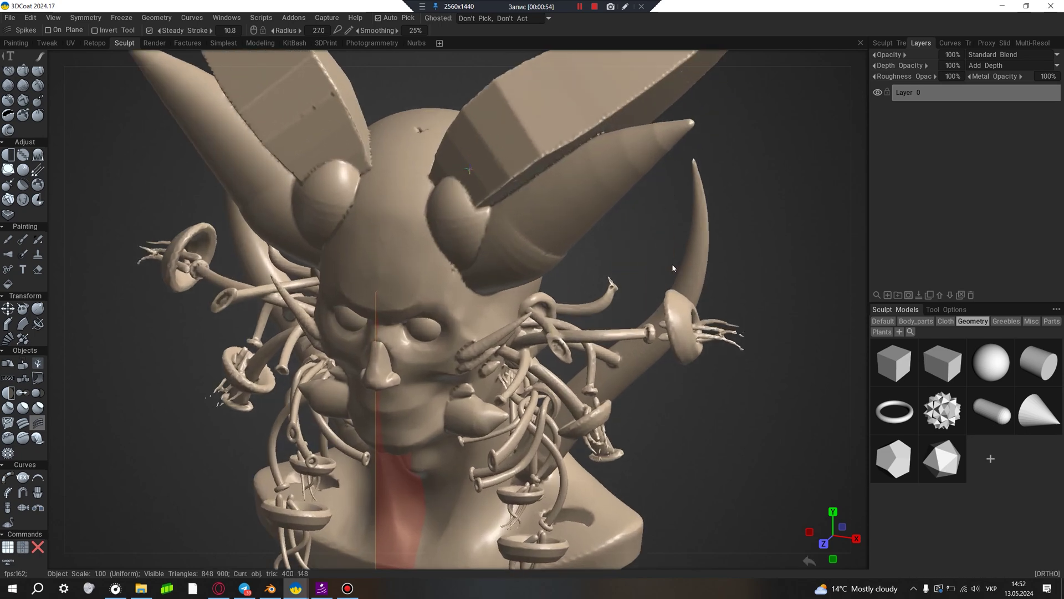
scroll(672, 264, "down", 3)
mouse_move(672, 264)
middle_mouse_down()
mouse_move(605, 321)
mouse_move(601, 344)
middle_mouse_up()
scroll(606, 320, "up", 1)
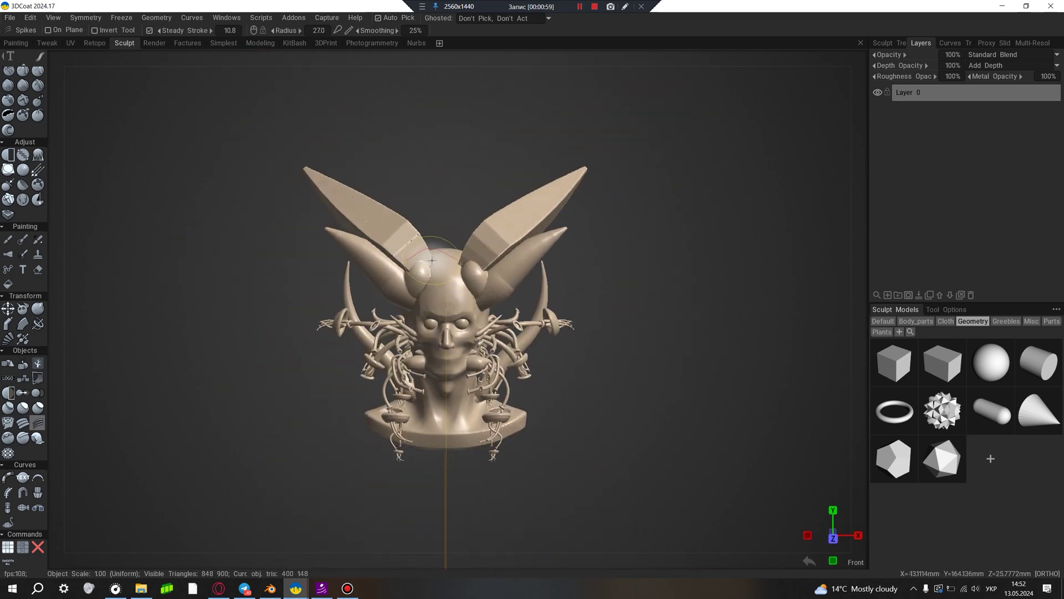
Step: Bring up the Symmetry settings with S and dock them into the side panel
key("s")
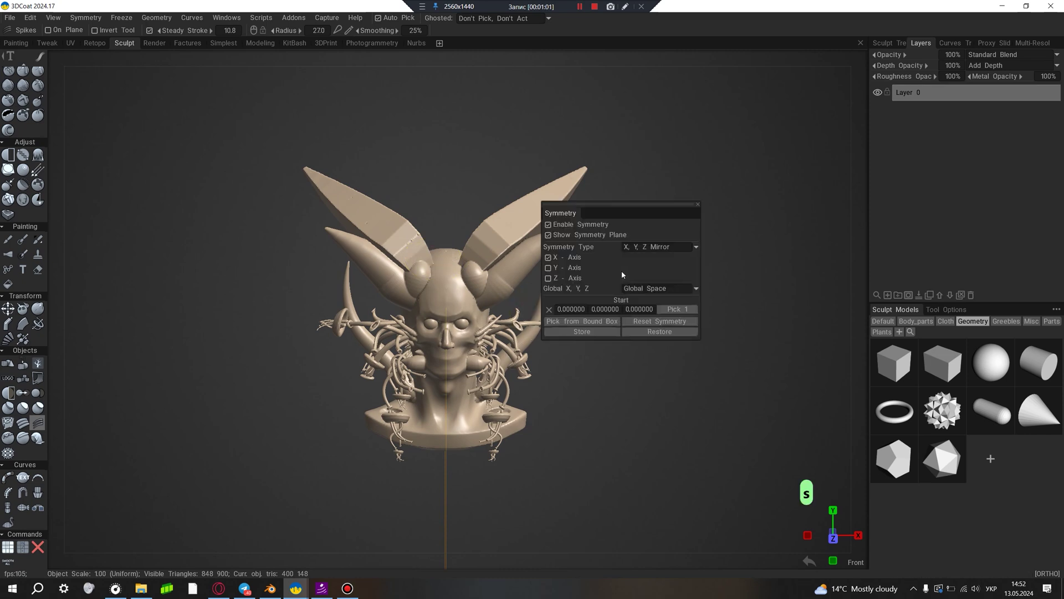
mouse_move(620, 204)
left_mouse_down()
mouse_move(705, 204)
mouse_move(970, 139)
left_mouse_up()
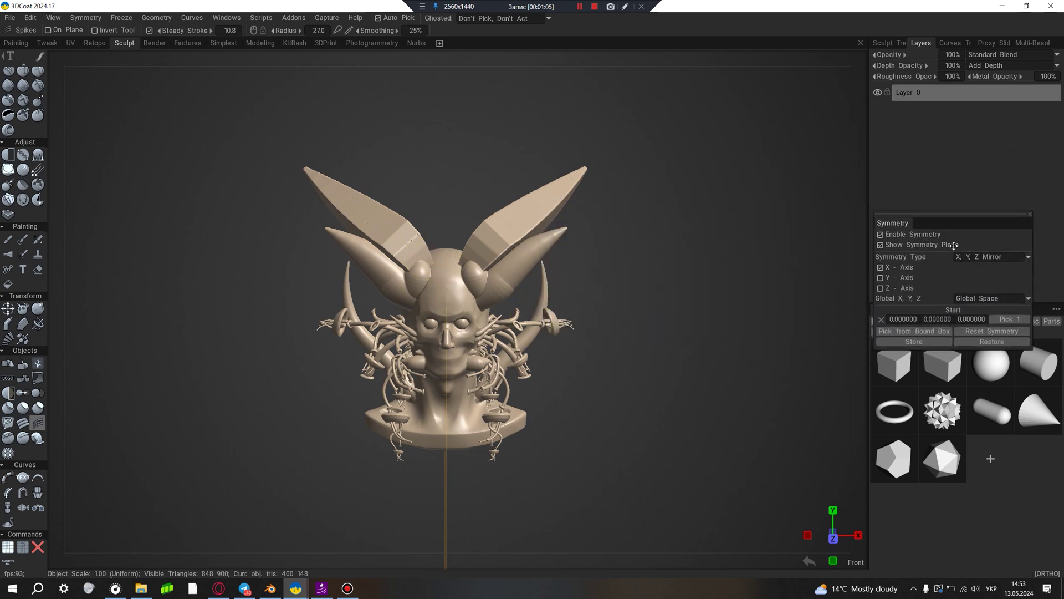
left_click_drag(969, 139, 990, 310)
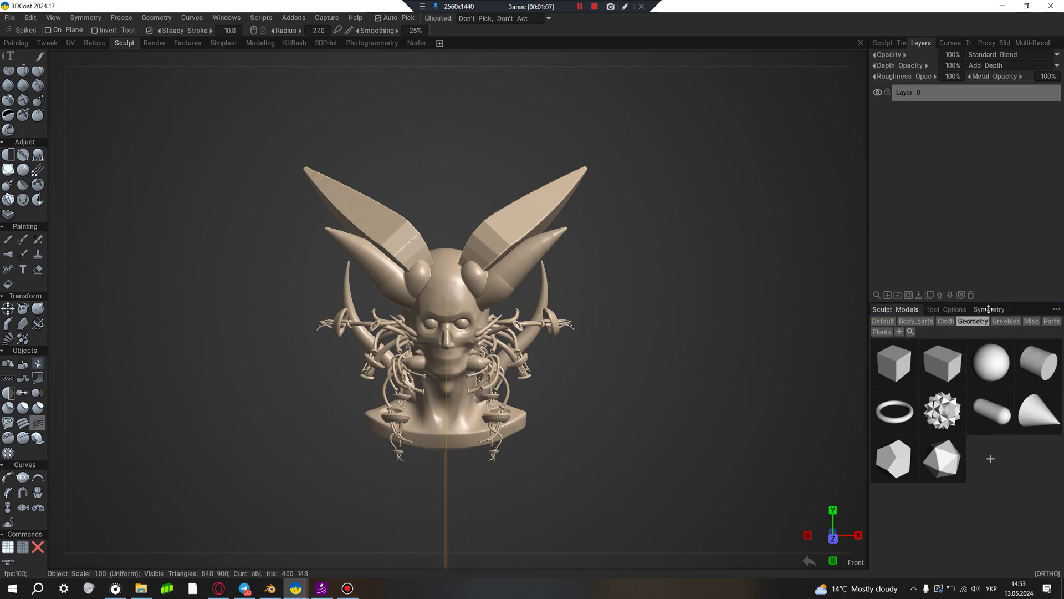
left_click(988, 309)
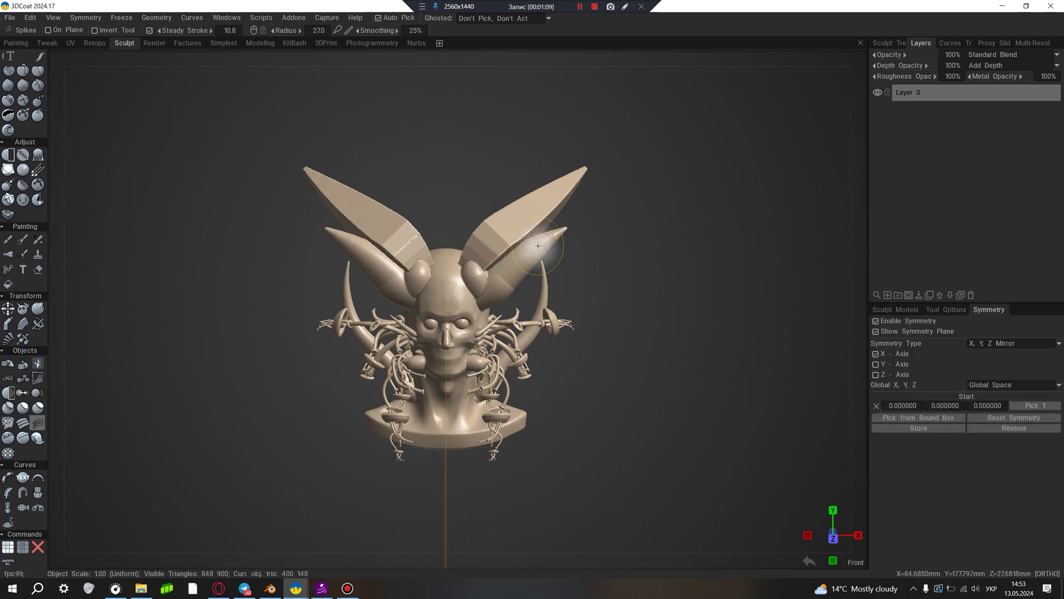
Step: Float the Symmetry window, enable Y and Z mirroring, and stroke a box mirrored on all axes
key("s")
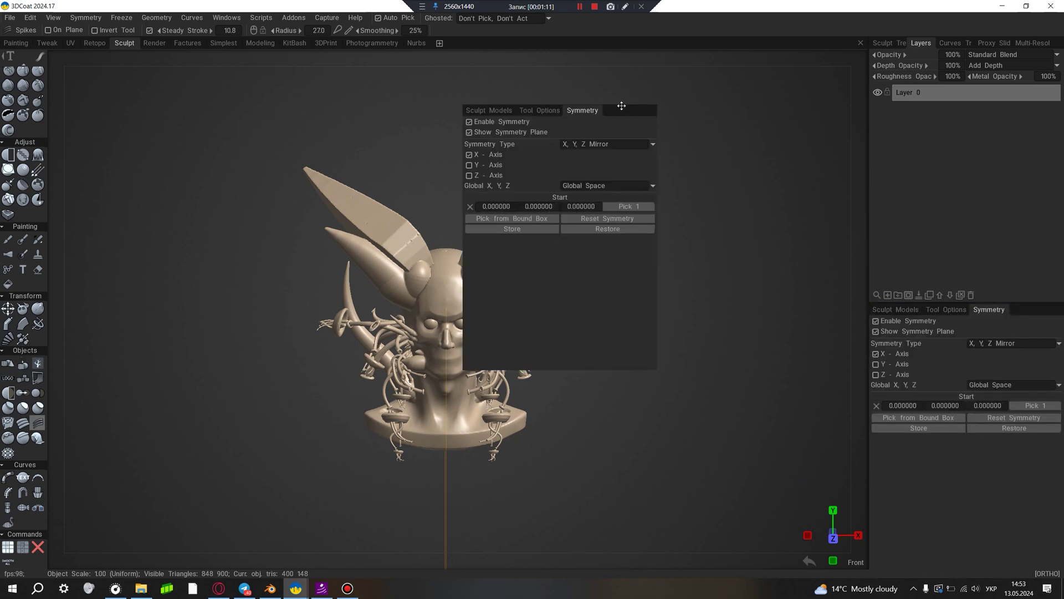
left_click_drag(621, 105, 751, 159)
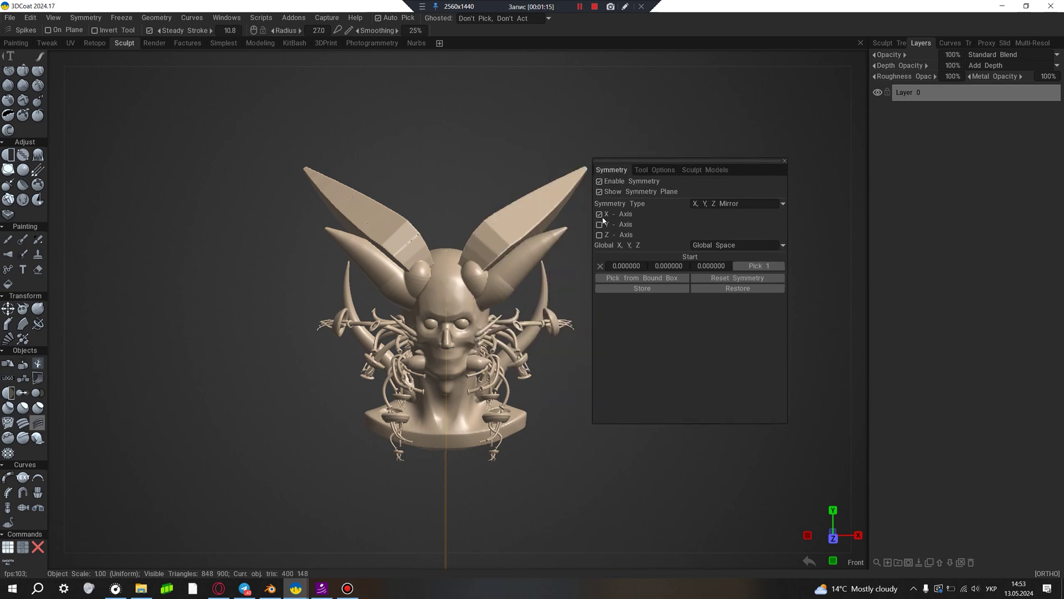
left_click(599, 224)
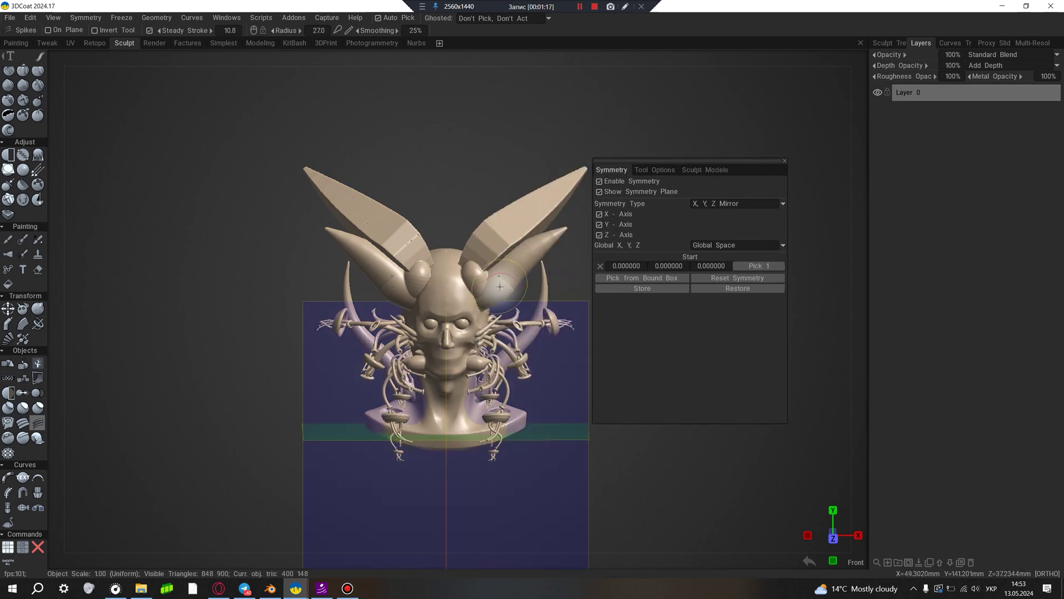
mouse_move(503, 300)
left_mouse_down()
mouse_move(486, 201)
mouse_move(426, 289)
left_mouse_up()
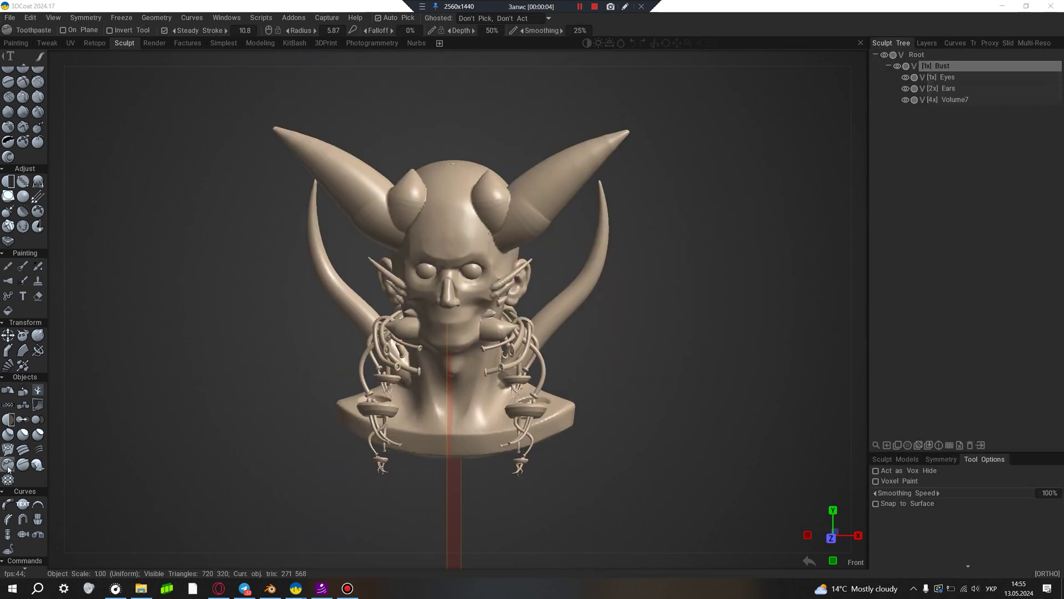
Step: Frame the horns and lay several mirrored Toothpaste worm tubes across the forehead
scroll(559, 266, "up", 2)
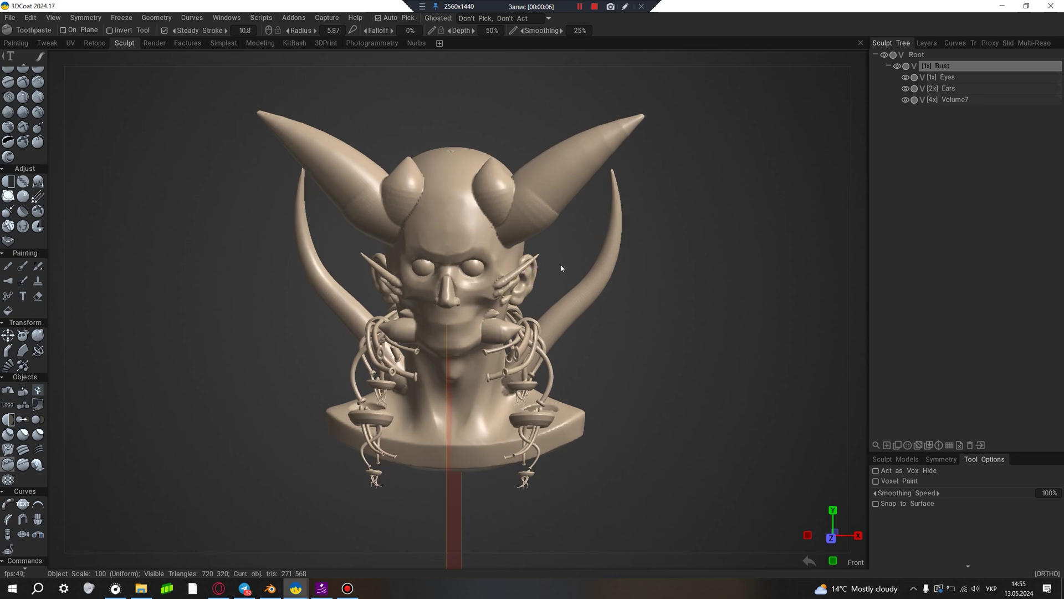
scroll(558, 266, "up", 2)
scroll(610, 249, "up", 3)
middle_click_drag(628, 242, 609, 349)
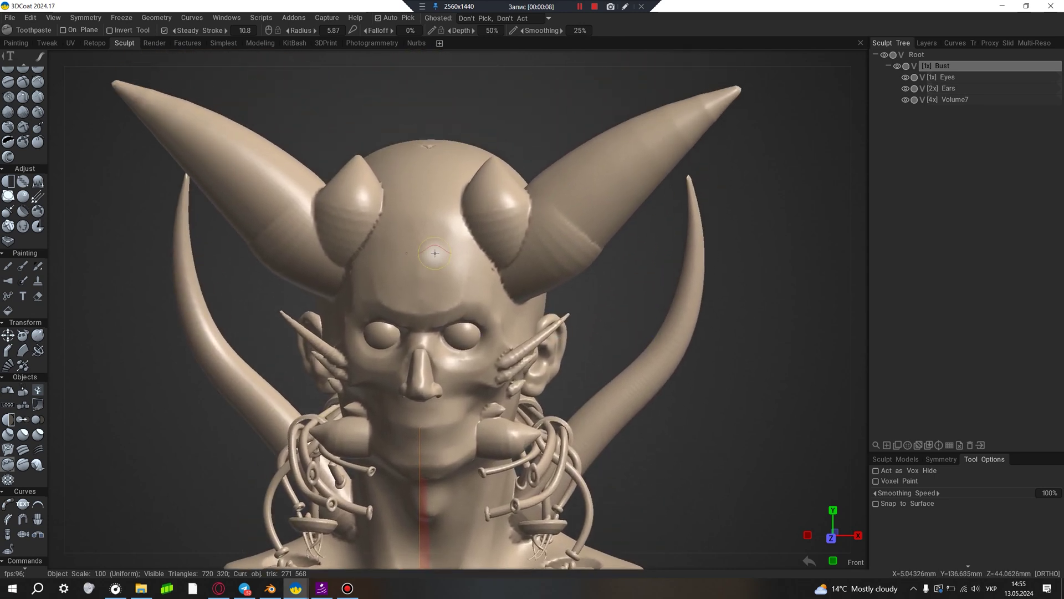
left_click_drag(455, 218, 469, 242)
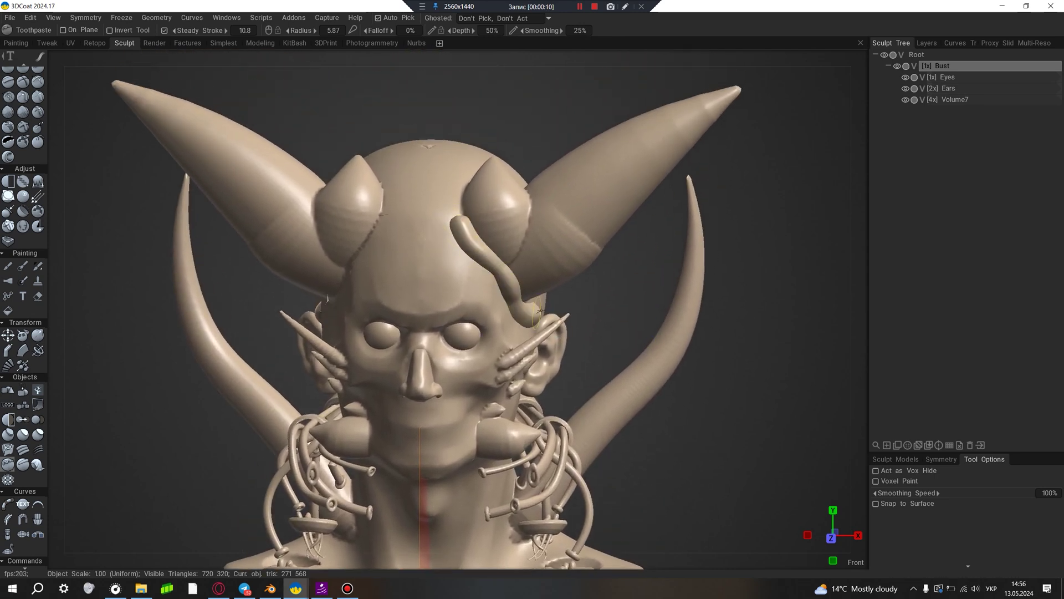
left_click_drag(538, 310, 538, 312)
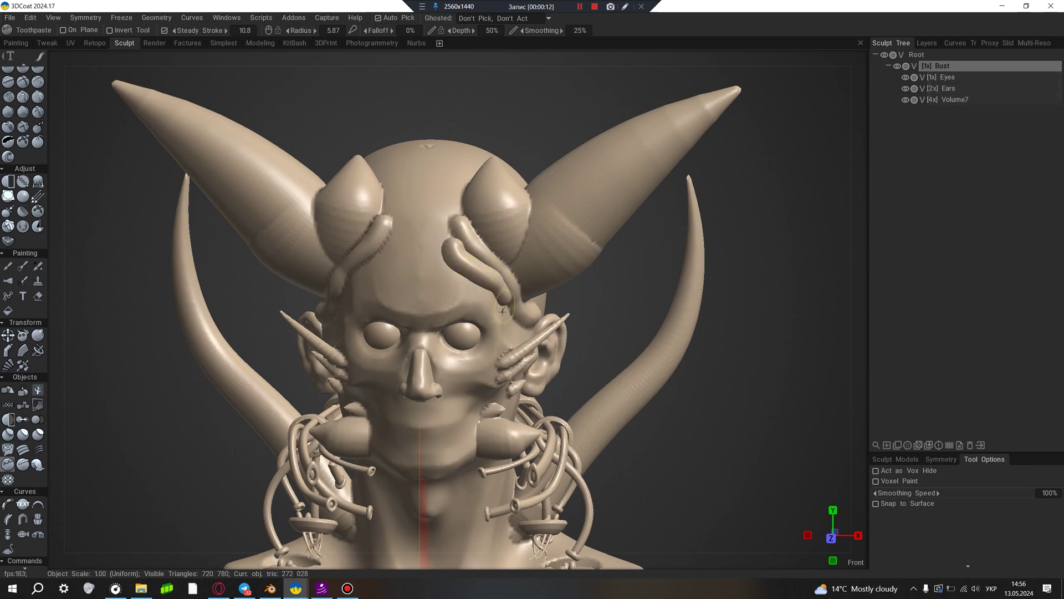
left_click_drag(427, 302, 431, 238)
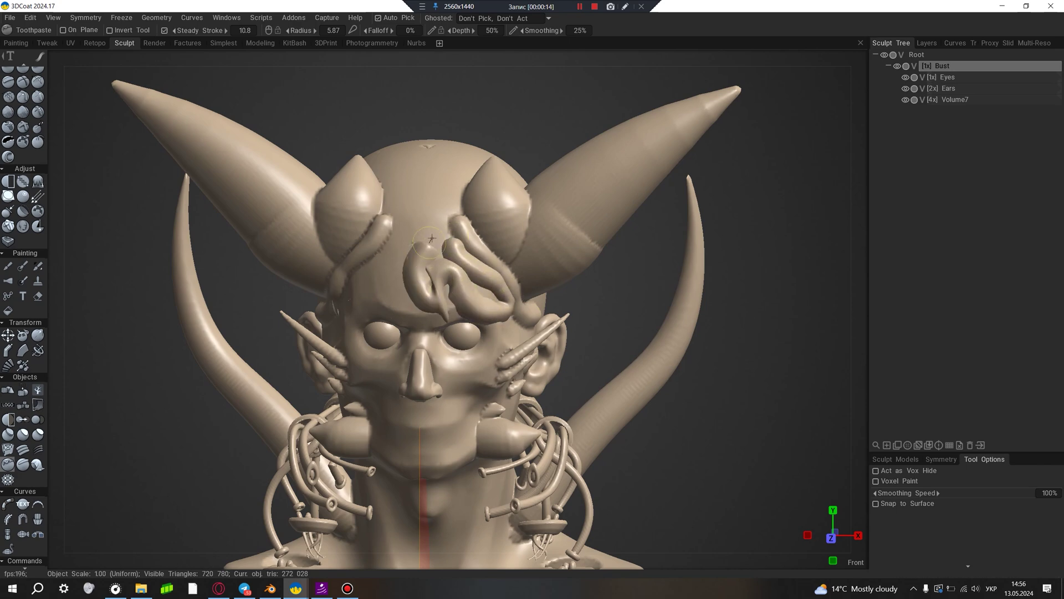
mouse_move(631, 295)
left_mouse_down()
mouse_move(536, 185)
mouse_move(405, 277)
mouse_move(514, 311)
mouse_move(498, 244)
left_mouse_up()
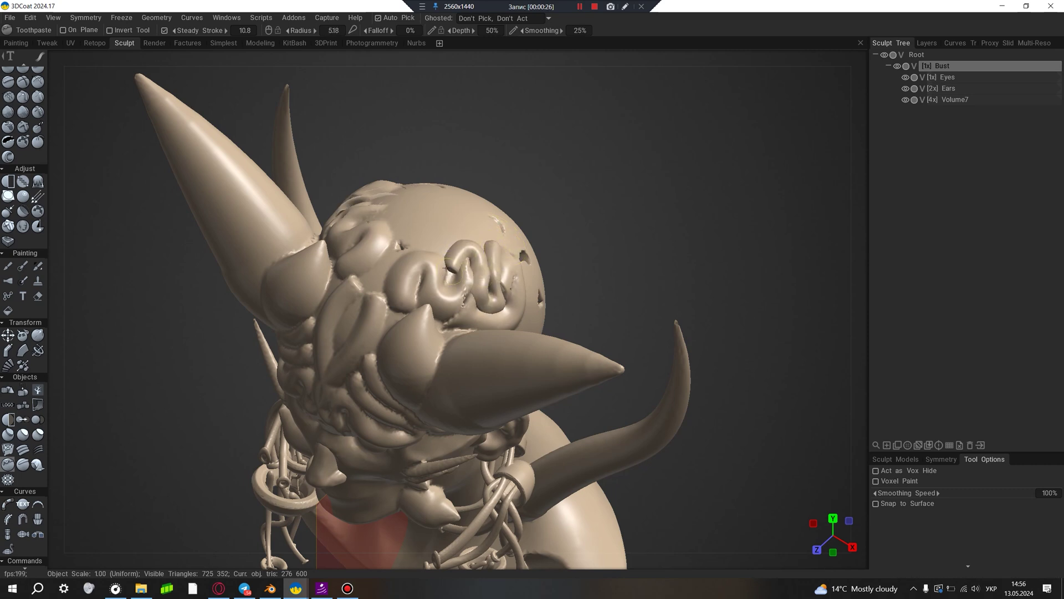
Step: Coil Toothpaste tubes over the back of the head, one extending right, then pan away
left_click_drag(436, 238, 413, 285)
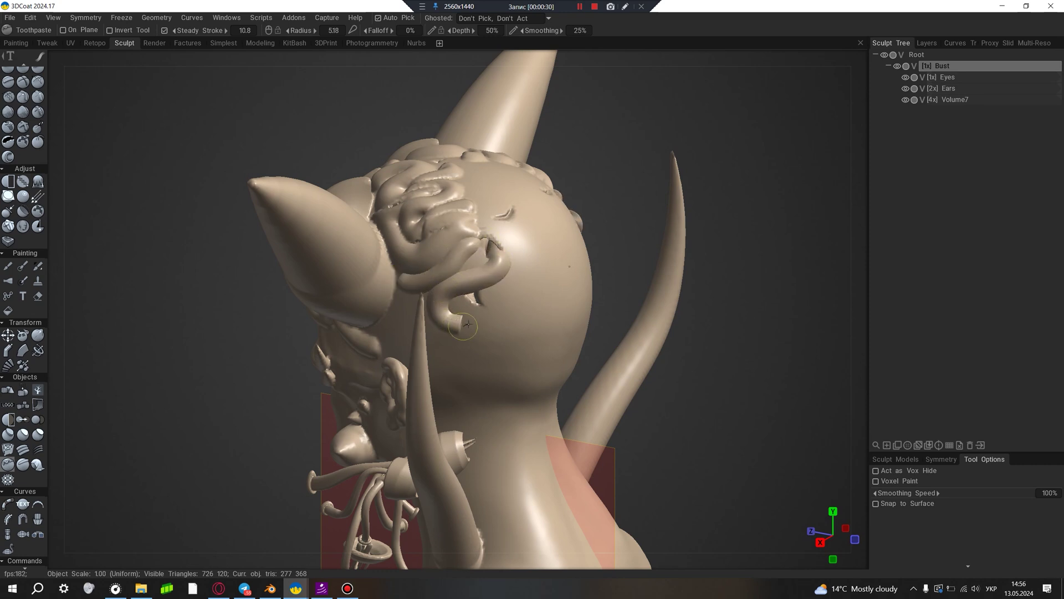
left_click_drag(468, 304, 554, 189)
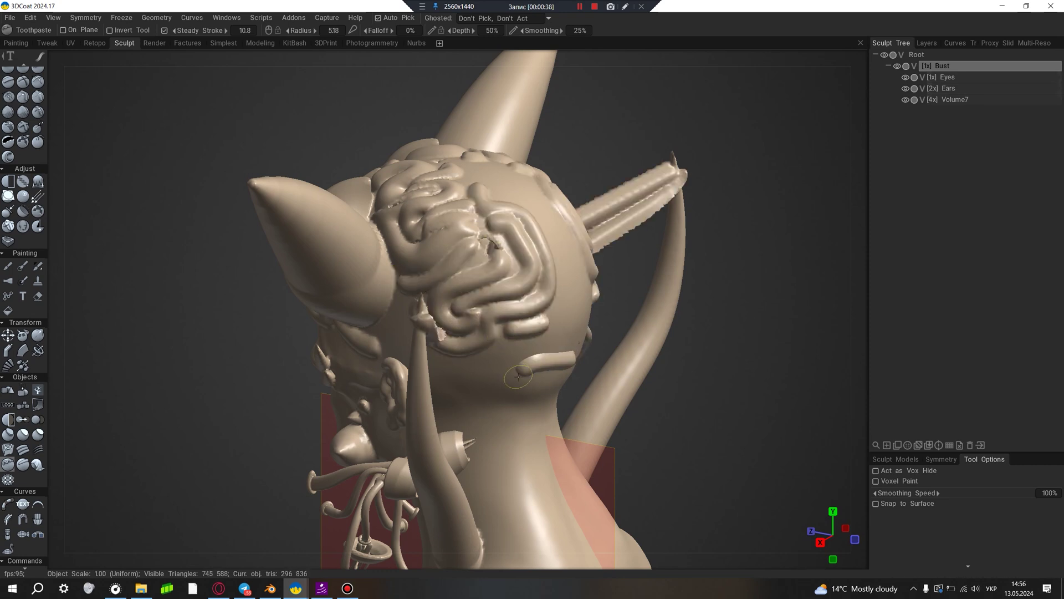
left_click_drag(588, 360, 531, 347)
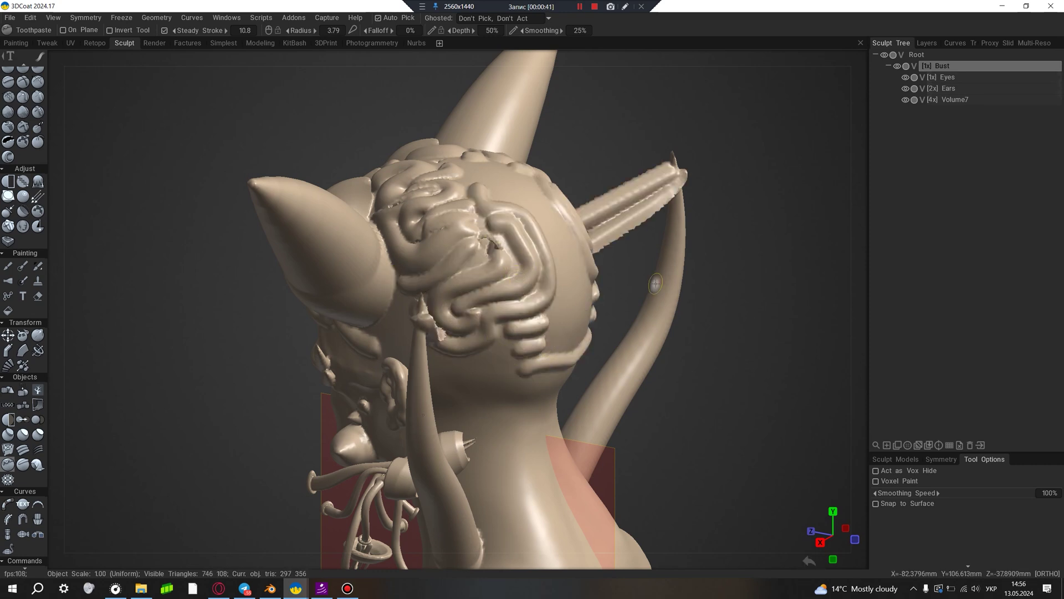
mouse_move(717, 287)
left_mouse_down()
mouse_move(640, 315)
mouse_move(718, 273)
left_mouse_up()
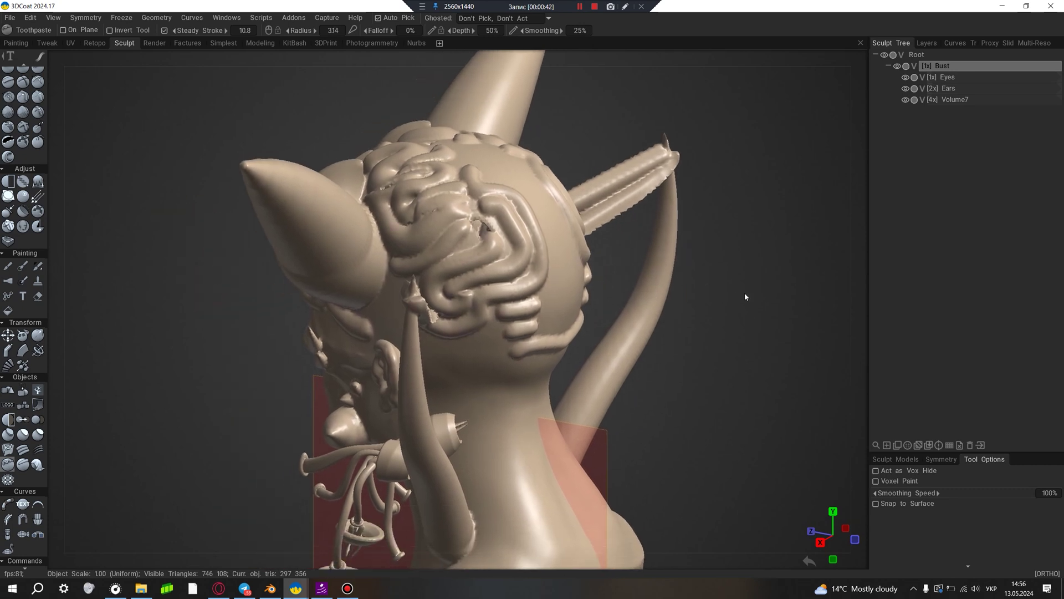
middle_click_drag(751, 236, 5, 504)
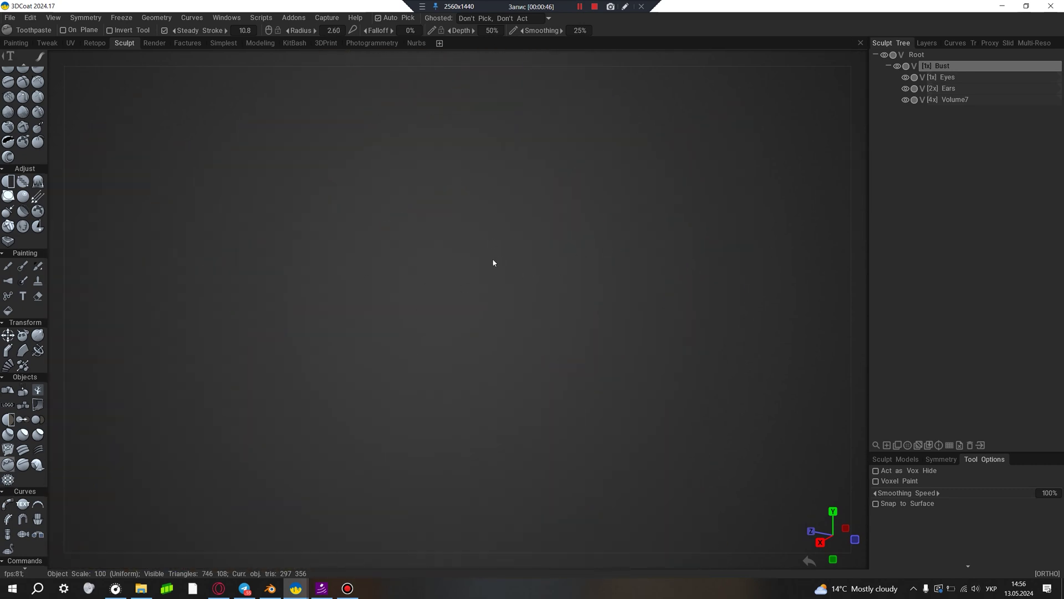
mouse_move(715, 58)
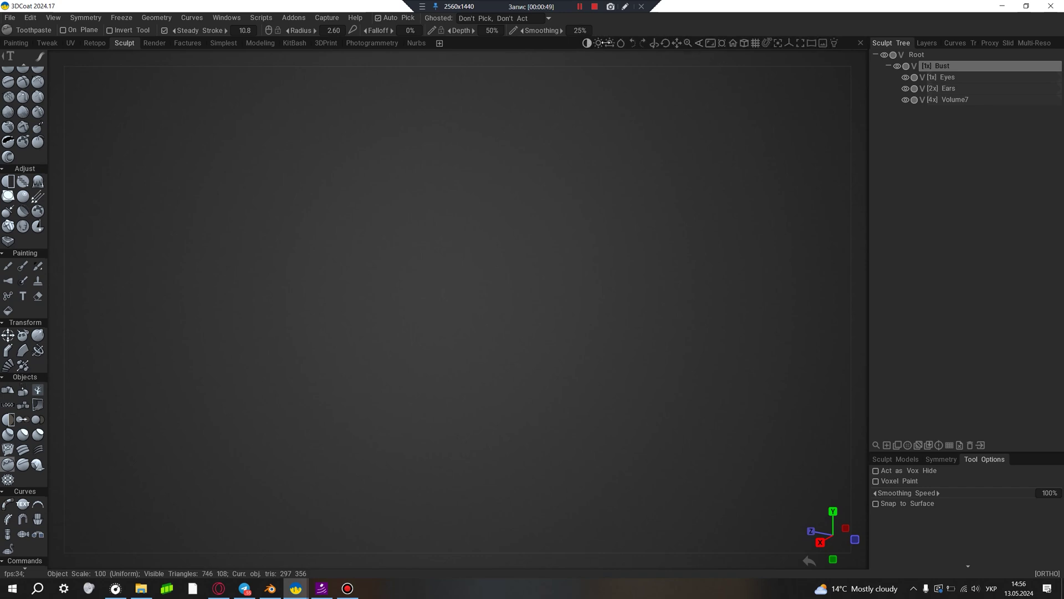
Step: Reset the camera, zoom in on the bust, and drag the light icon to relight it
left_click(733, 44)
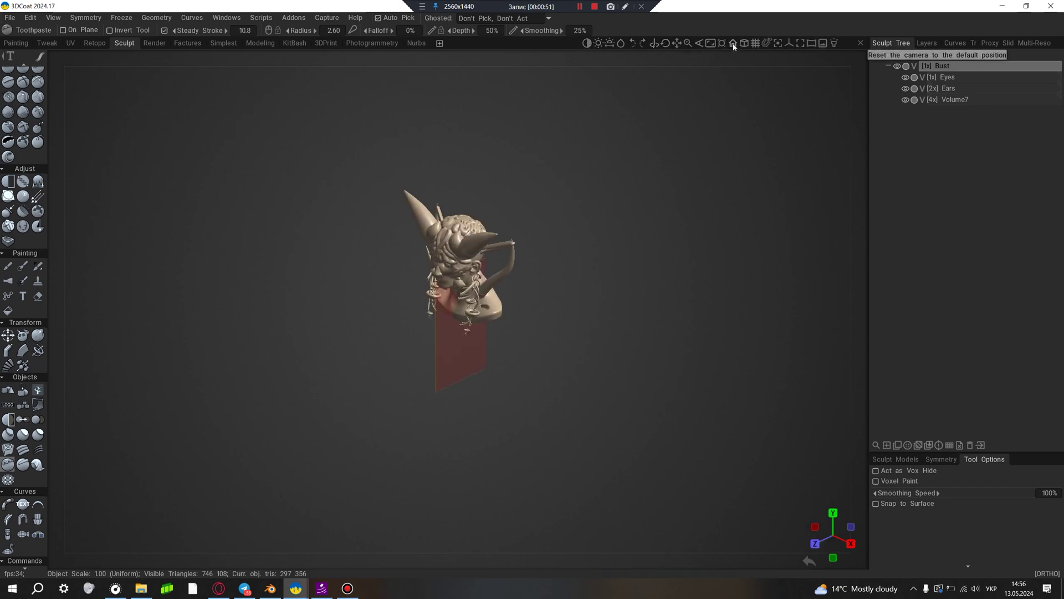
middle_click_drag(542, 190, 517, 273)
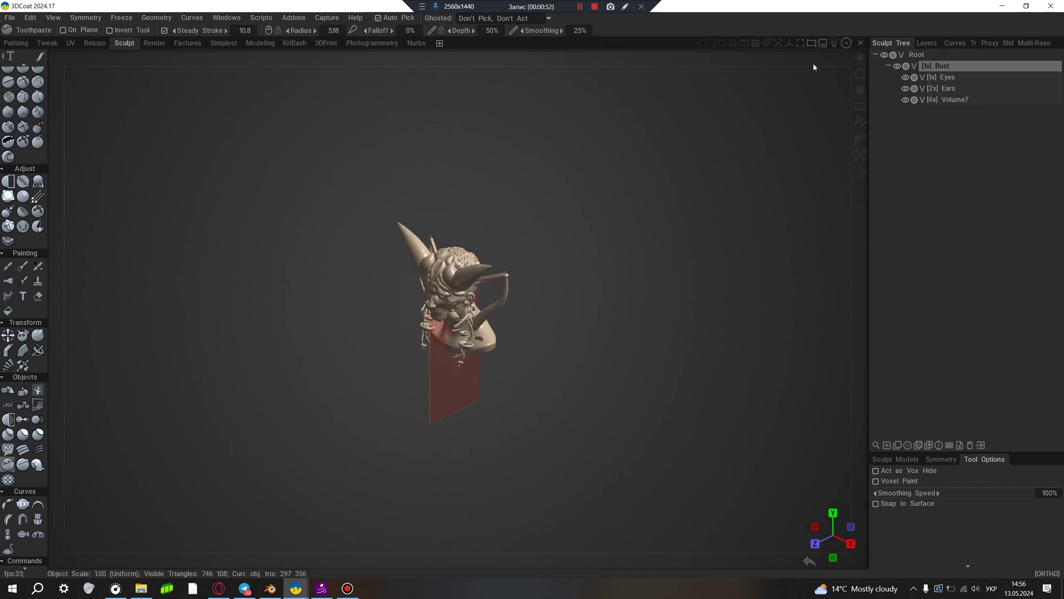
mouse_move(654, 47)
left_mouse_down()
mouse_move(633, 49)
mouse_move(754, 83)
left_mouse_up()
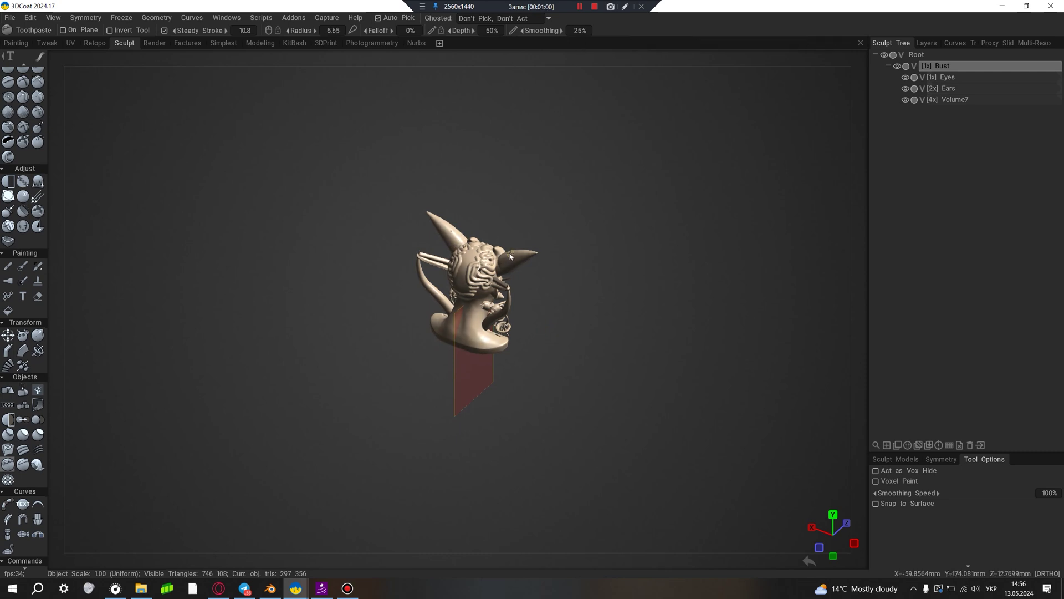
scroll(617, 237, "up", 5)
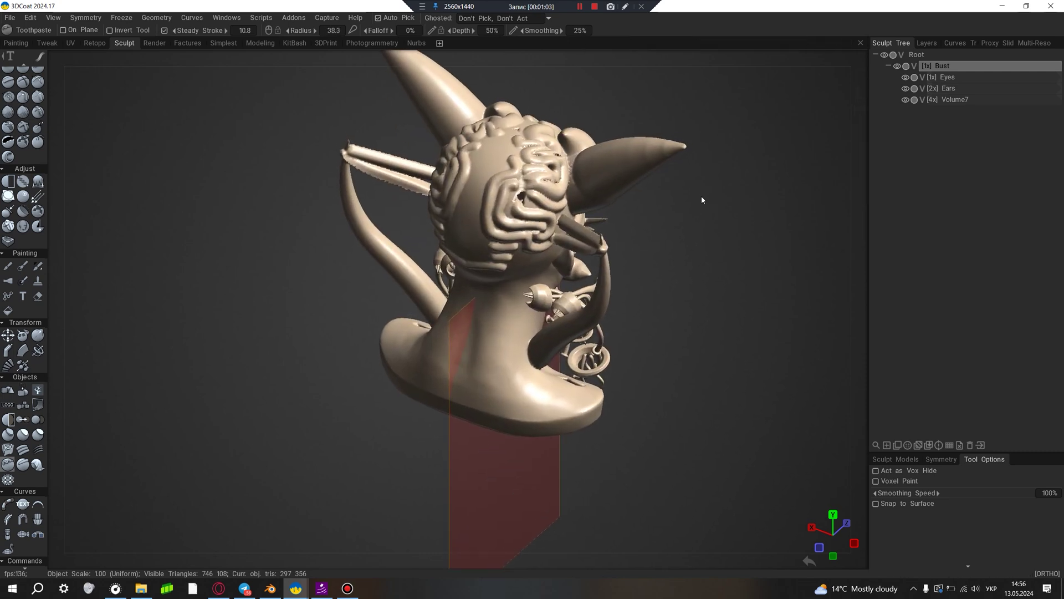
left_click_drag(597, 45, 612, 44)
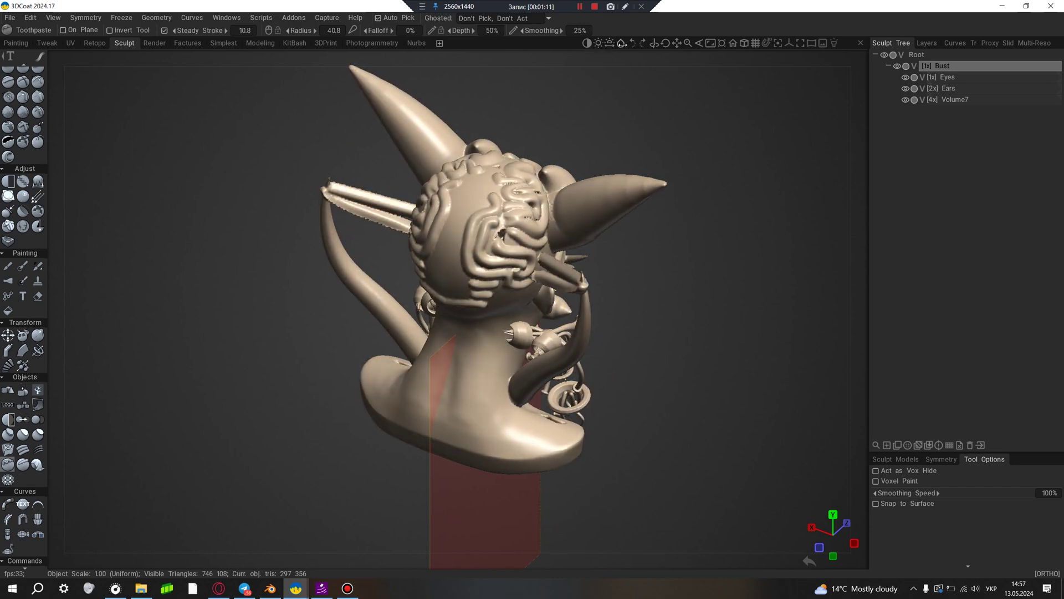
left_click_drag(708, 194, 549, 322)
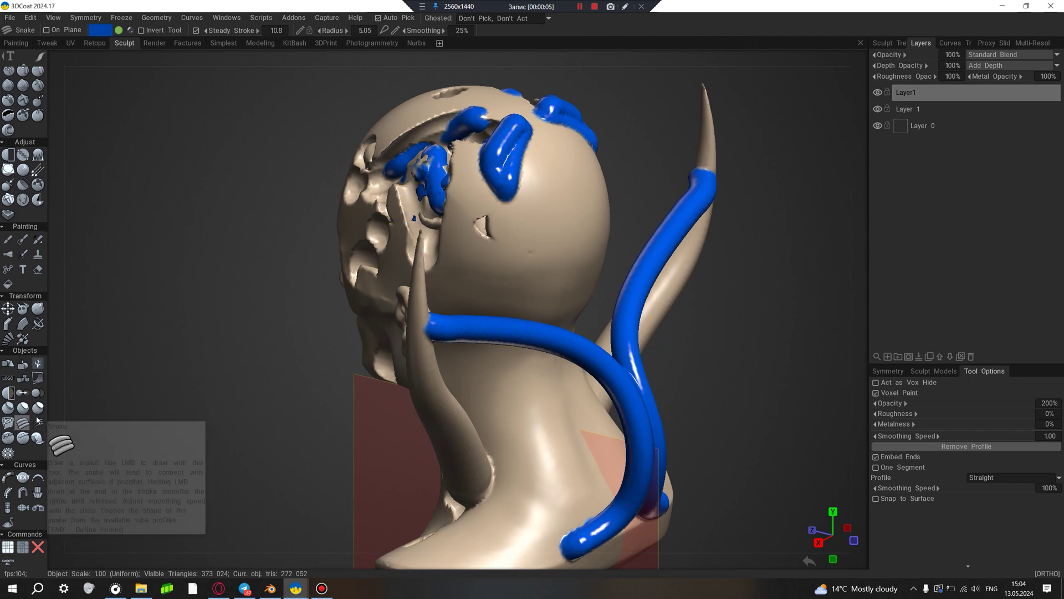
Step: Fork a blue Snake tube branch to the right, then try a Spikes shape and undo it
left_click_drag(612, 363, 768, 301)
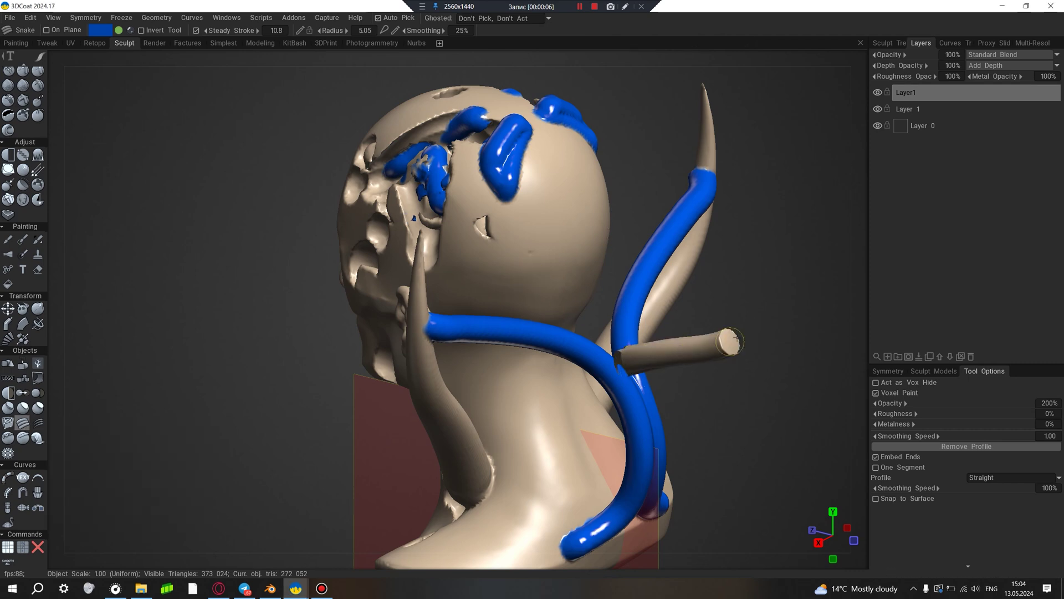
left_click(38, 423)
left_click_drag(689, 309, 801, 198)
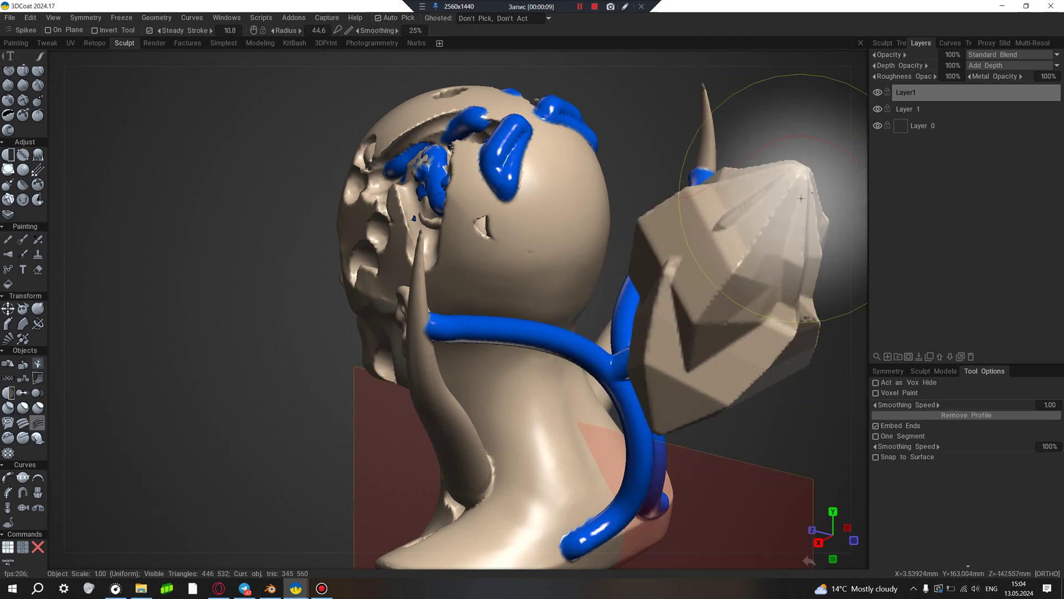
key("ctrl+z")
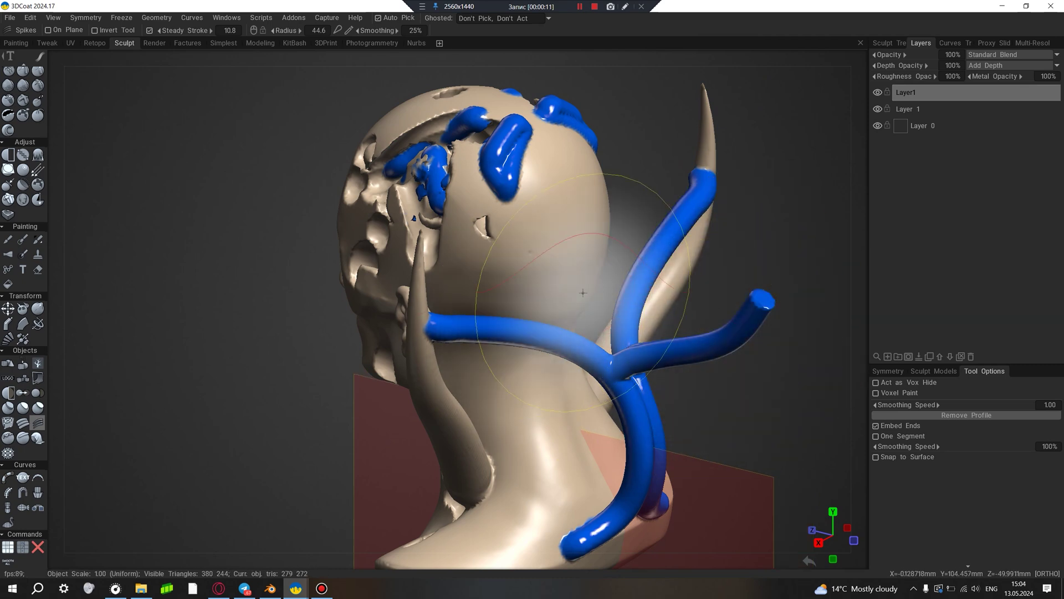
Step: Paint Vox Extrude selections on the back and lower head and extrude them into ridges
left_click(9, 412)
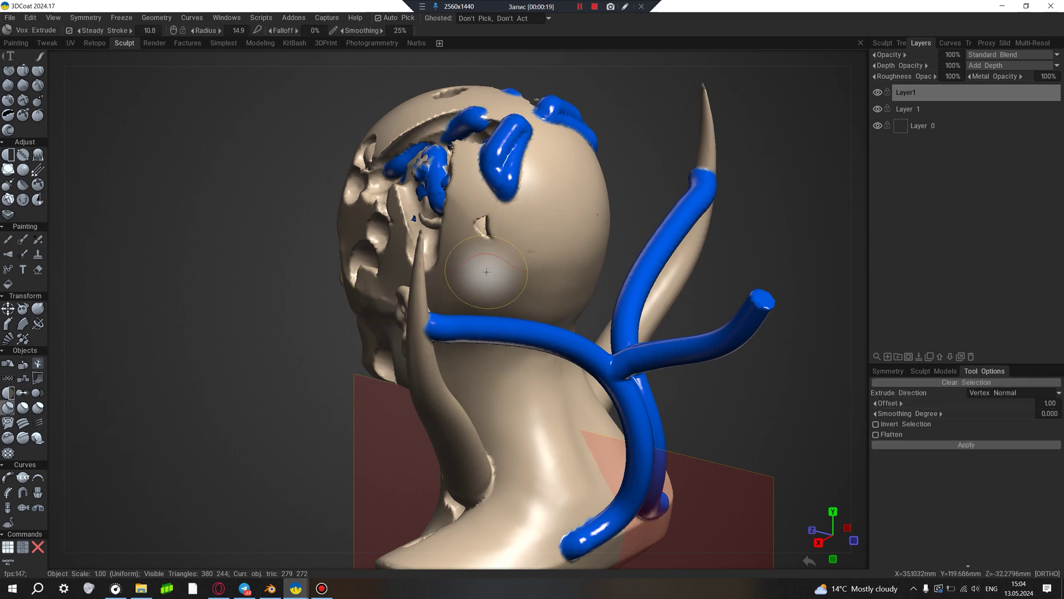
mouse_move(495, 271)
left_mouse_down()
mouse_move(508, 412)
mouse_move(466, 521)
left_mouse_up()
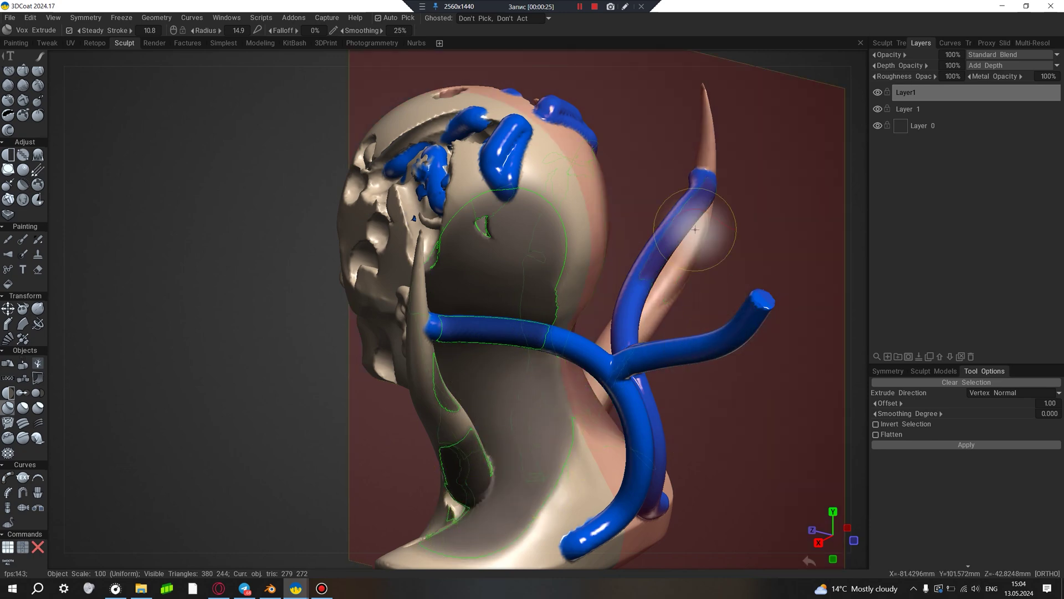
mouse_move(285, 309)
left_mouse_down()
mouse_move(240, 302)
mouse_move(251, 297)
left_mouse_up()
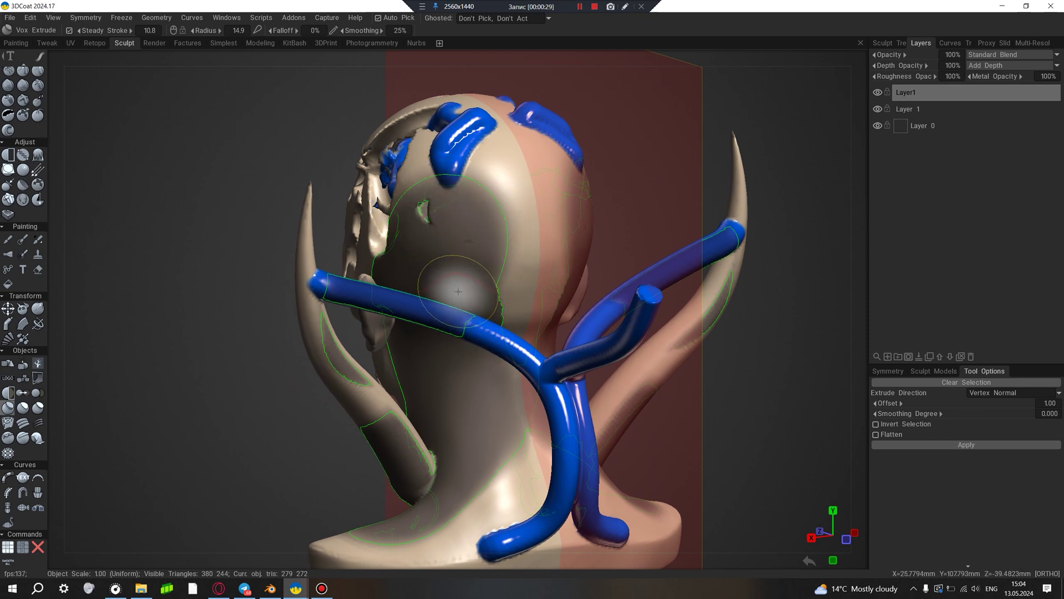
key("Return")
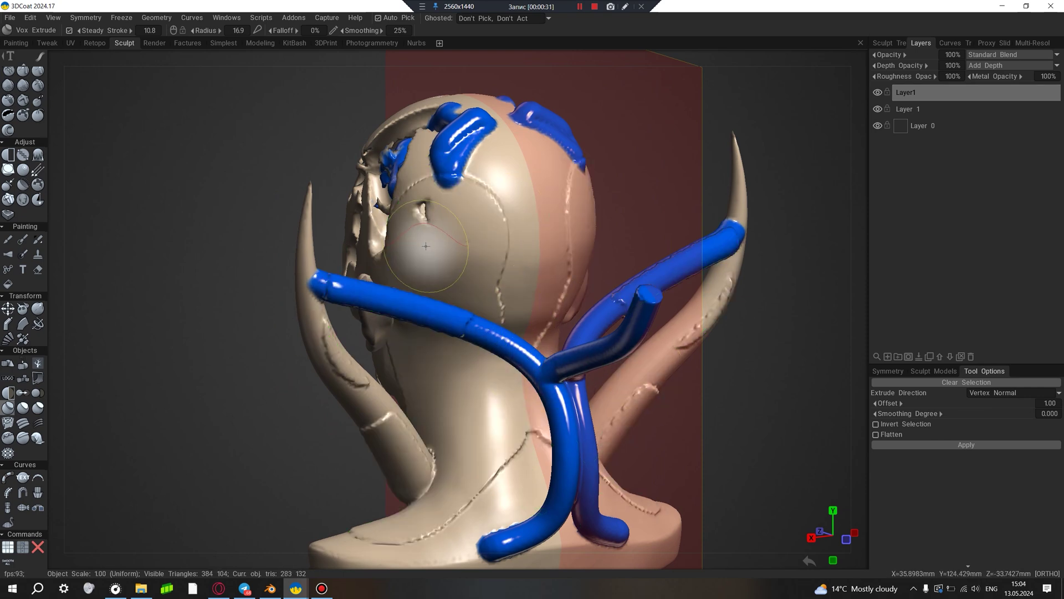
mouse_move(389, 233)
left_mouse_down()
mouse_move(477, 273)
mouse_move(507, 271)
left_mouse_up()
key("Return")
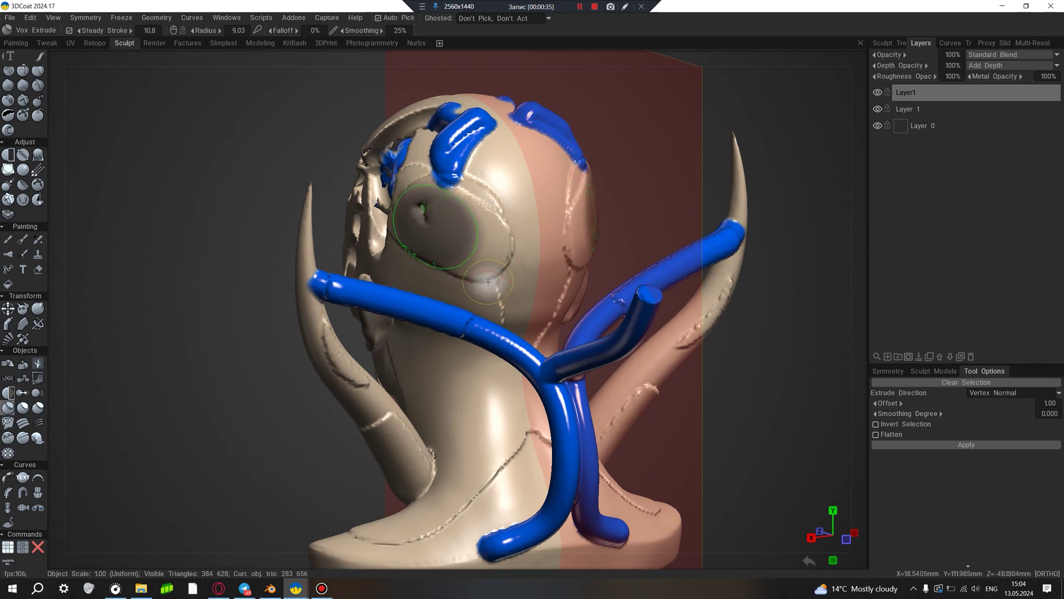
Step: Select and extrude a ring around the dent and strokes running down from the blue tube
left_click_drag(445, 260, 444, 256)
key("Return")
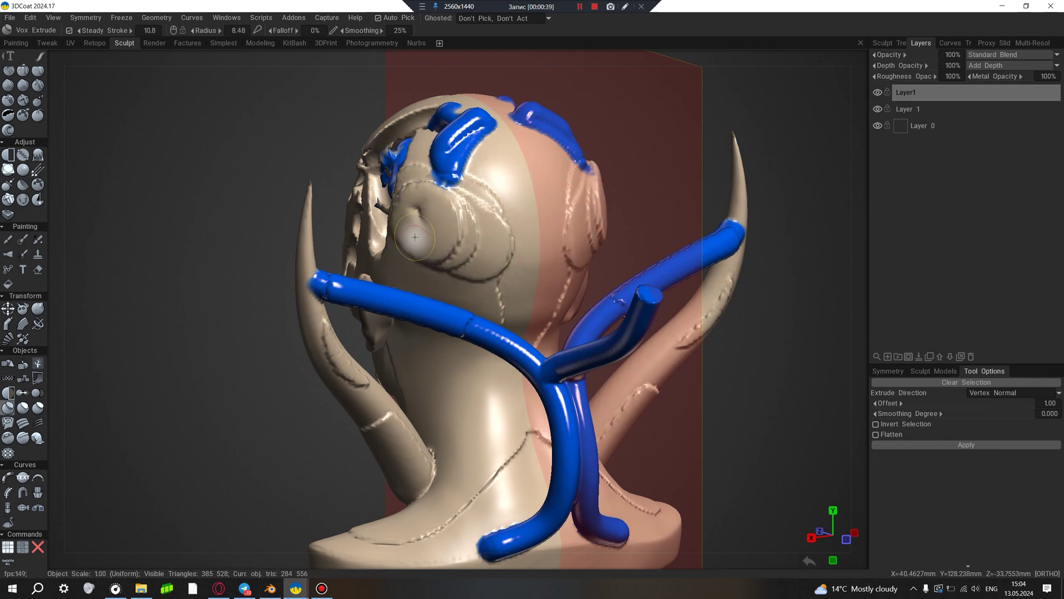
left_click_drag(433, 184, 422, 264)
key("Return")
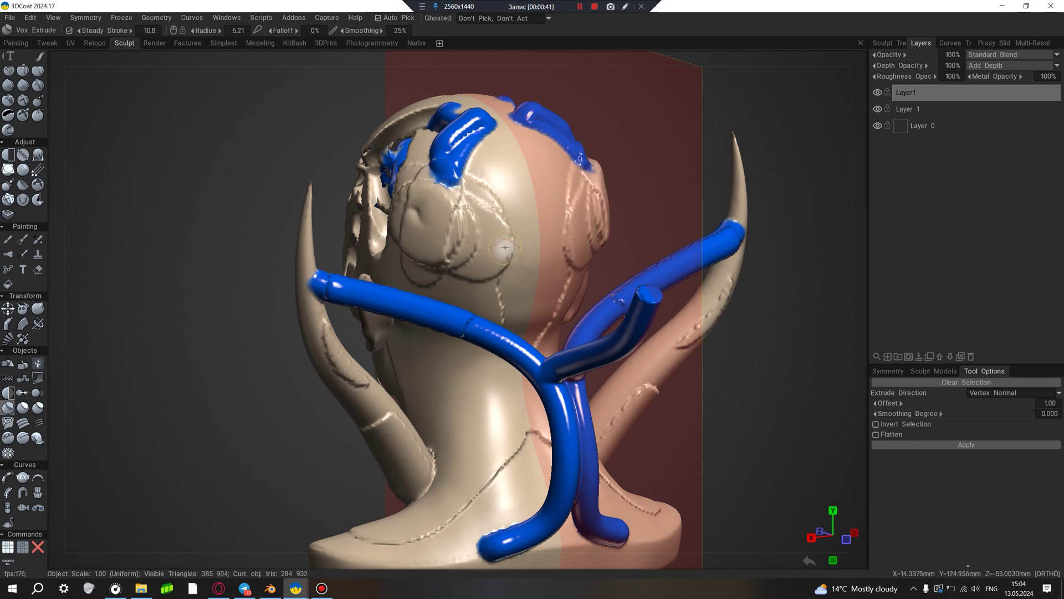
left_click_drag(476, 166, 500, 268)
key("Return")
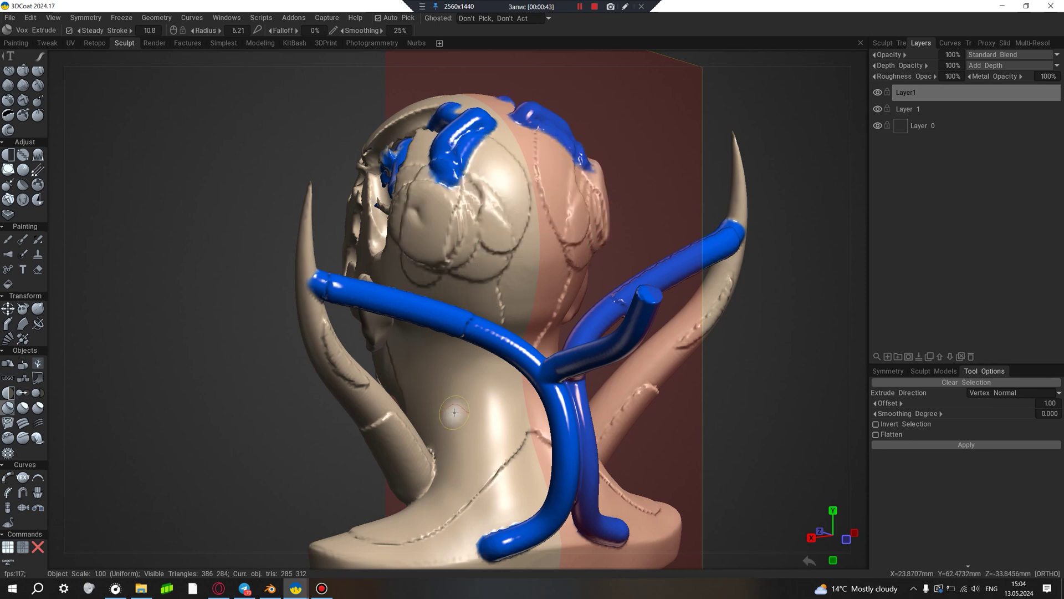
Step: Extrude freehand selections on the neck and on a patch above the ear
middle_click_drag(500, 267, 463, 281)
left_click_drag(444, 235, 467, 373)
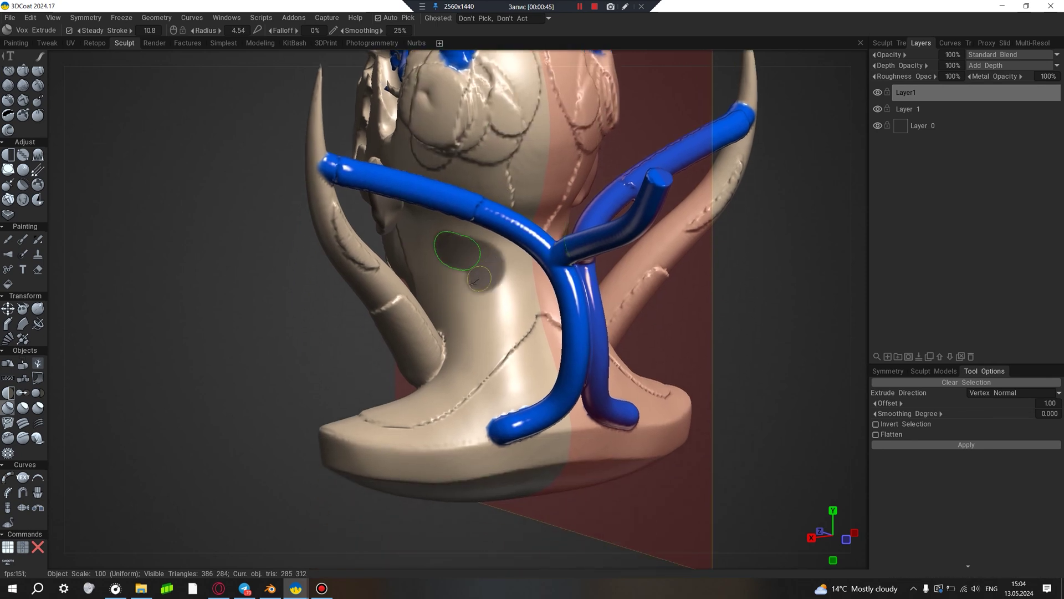
key("Return")
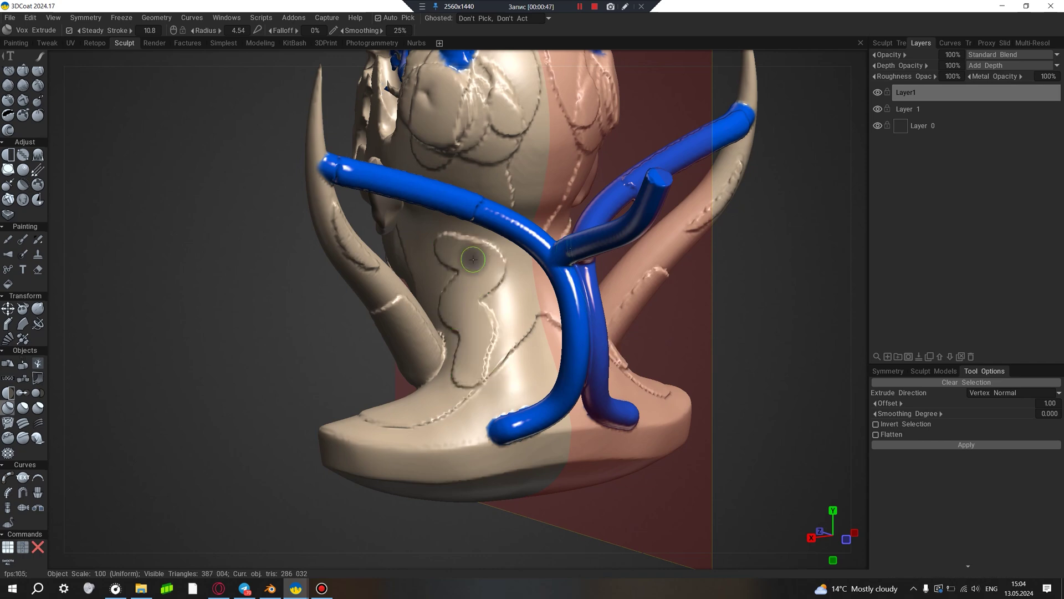
mouse_move(362, 383)
middle_mouse_down()
mouse_move(465, 337)
mouse_move(438, 368)
middle_mouse_up()
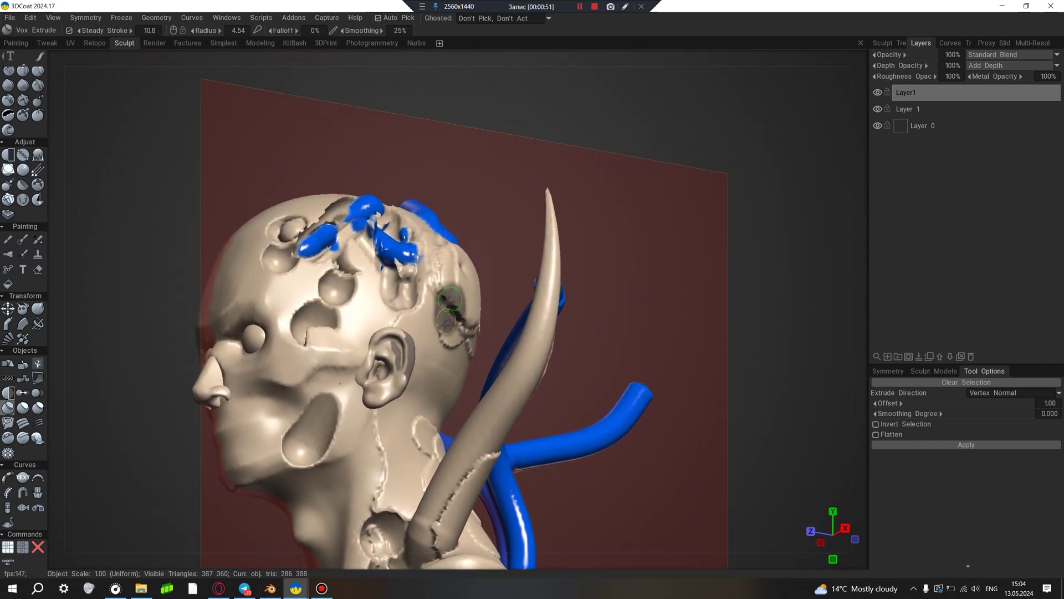
left_click_drag(468, 280, 440, 308)
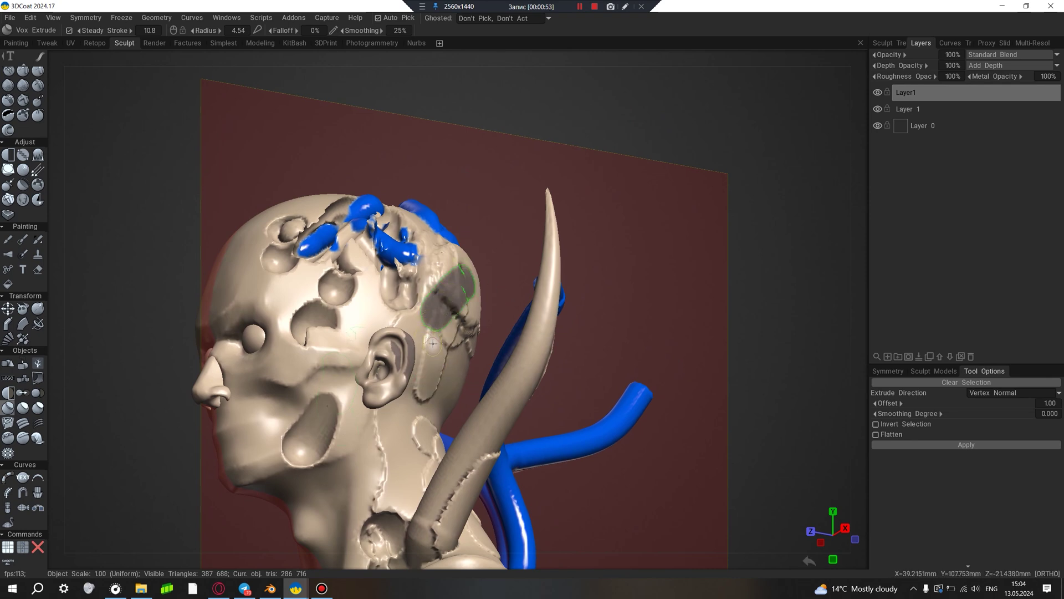
key("Return")
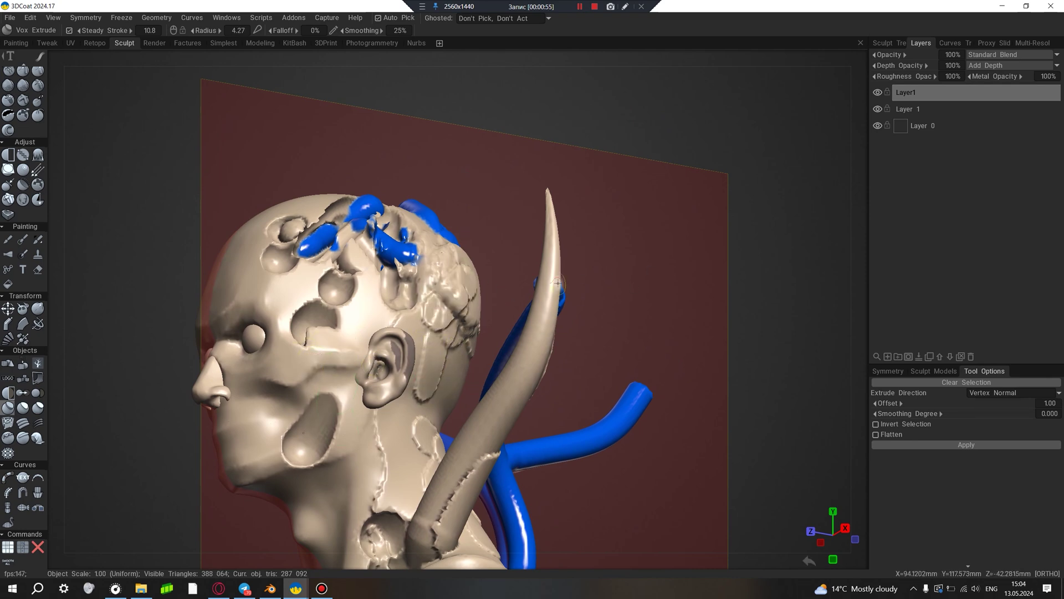
Step: Start a new Voxel Sculpting scene with the sphere, discarding the unsaved bust
left_click(10, 20)
left_click(17, 34)
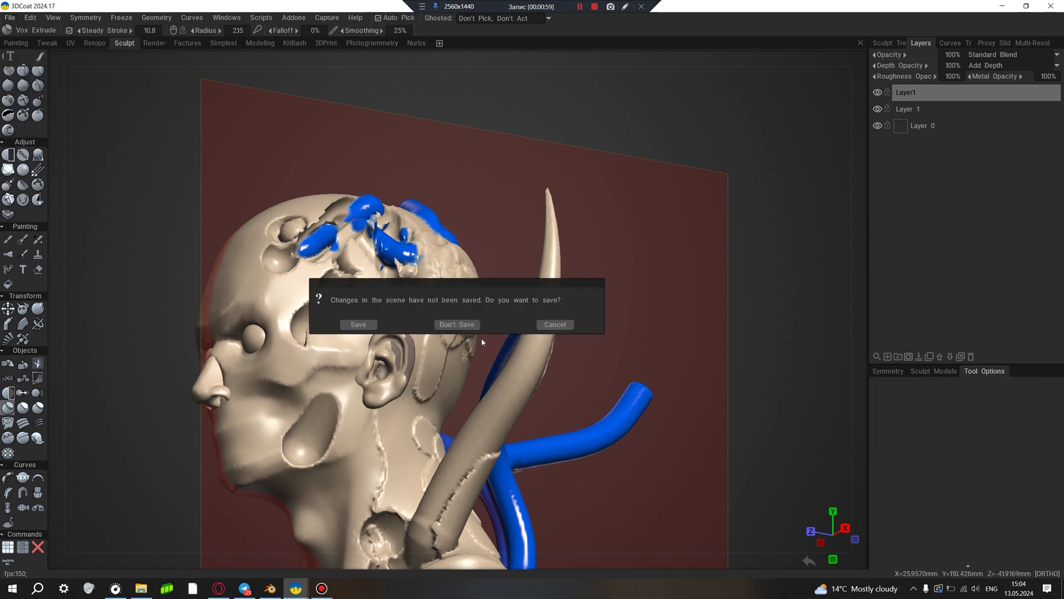
left_click(456, 324)
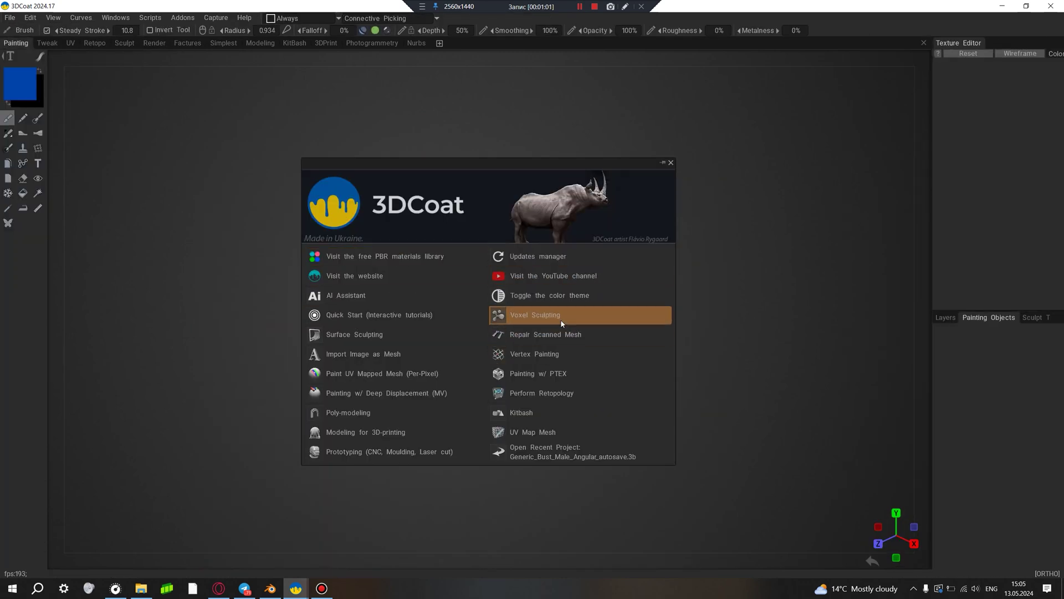
left_click(561, 324)
left_click(659, 301)
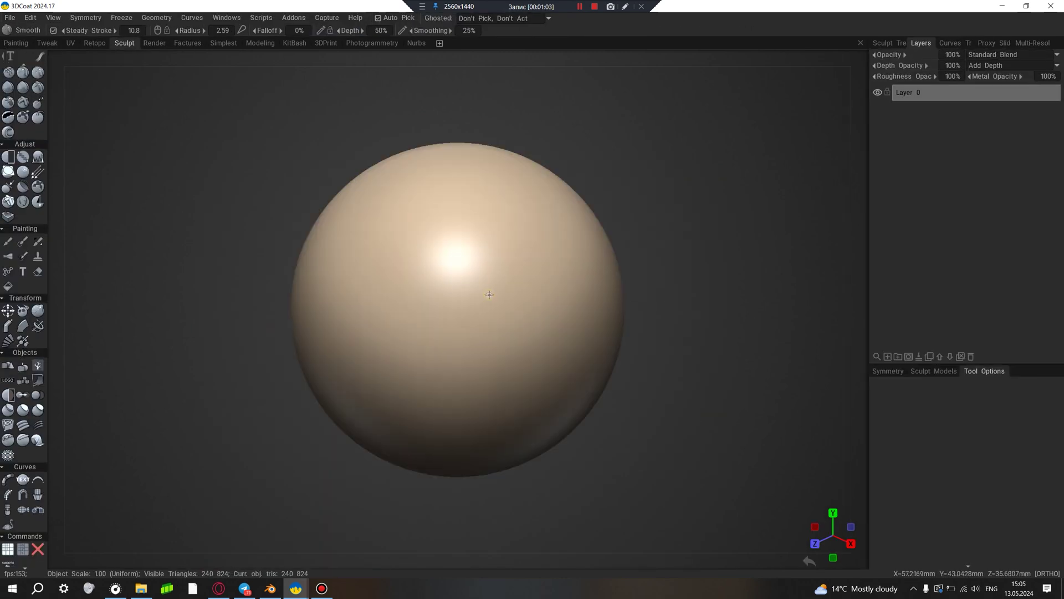
Step: Extrude a painted region across the new sphere with Vox Extrude
scroll(22, 414, "down", 1)
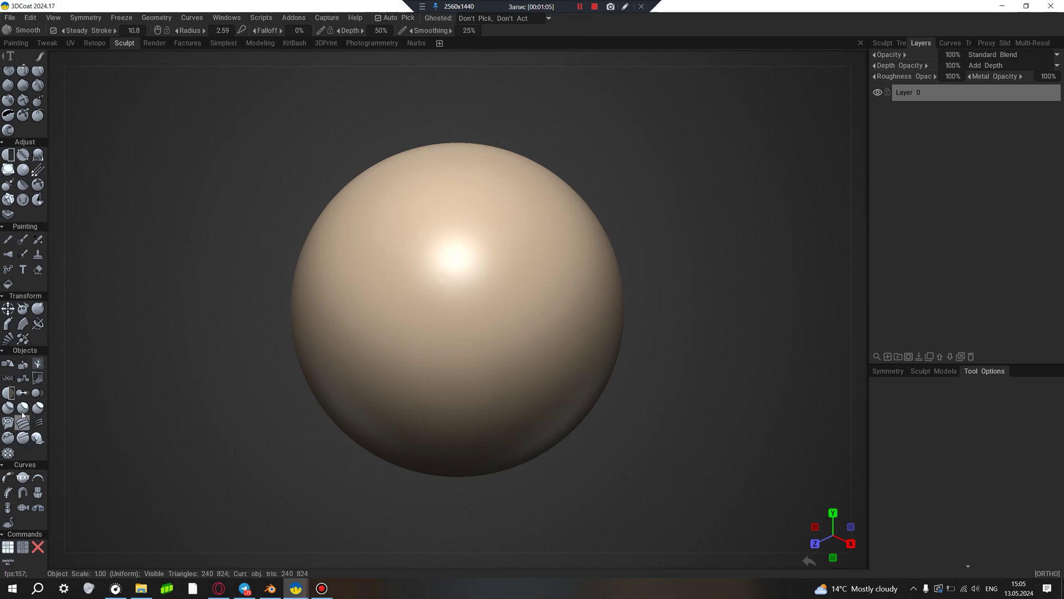
left_click(7, 410)
left_click_drag(456, 257, 618, 423)
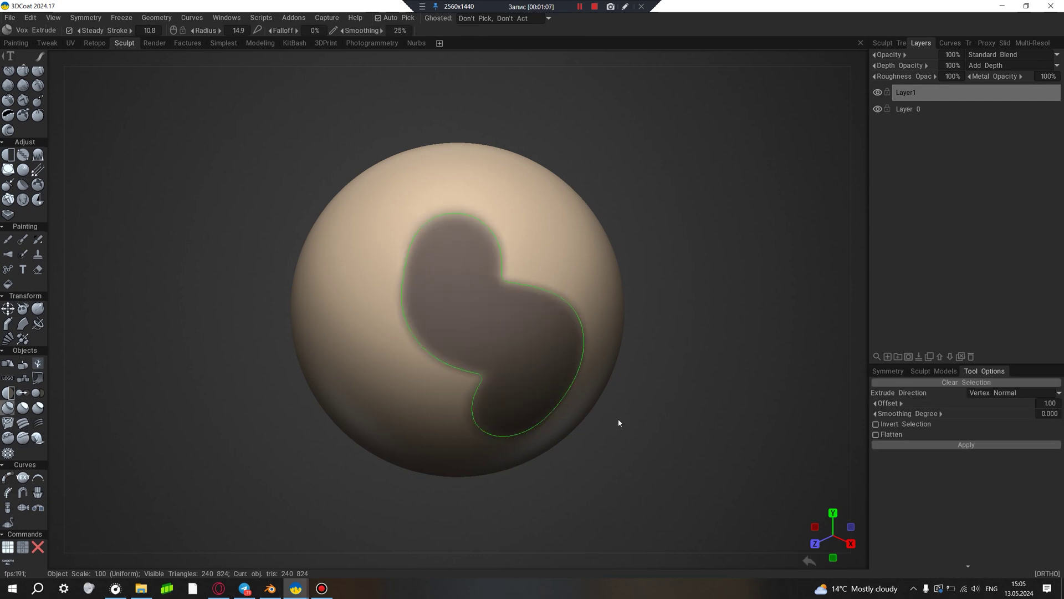
mouse_move(684, 281)
left_mouse_down()
mouse_move(634, 247)
mouse_move(667, 216)
mouse_move(672, 264)
left_mouse_up()
Step: Engrave several looping outlines across the sphere's top, centre and upper-right
left_click_drag(565, 285, 546, 286)
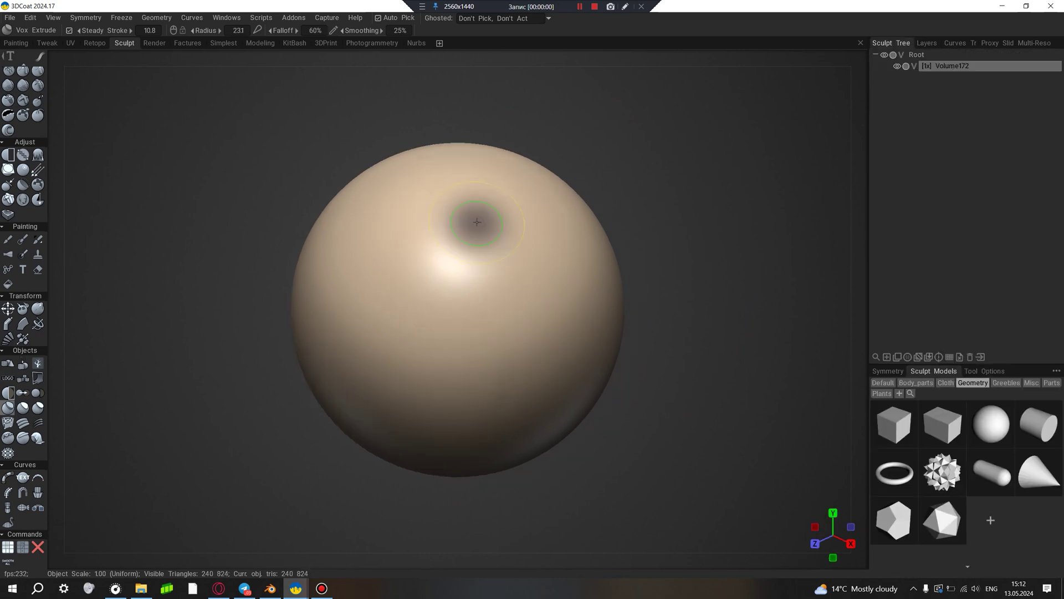
left_click_drag(382, 305, 415, 297)
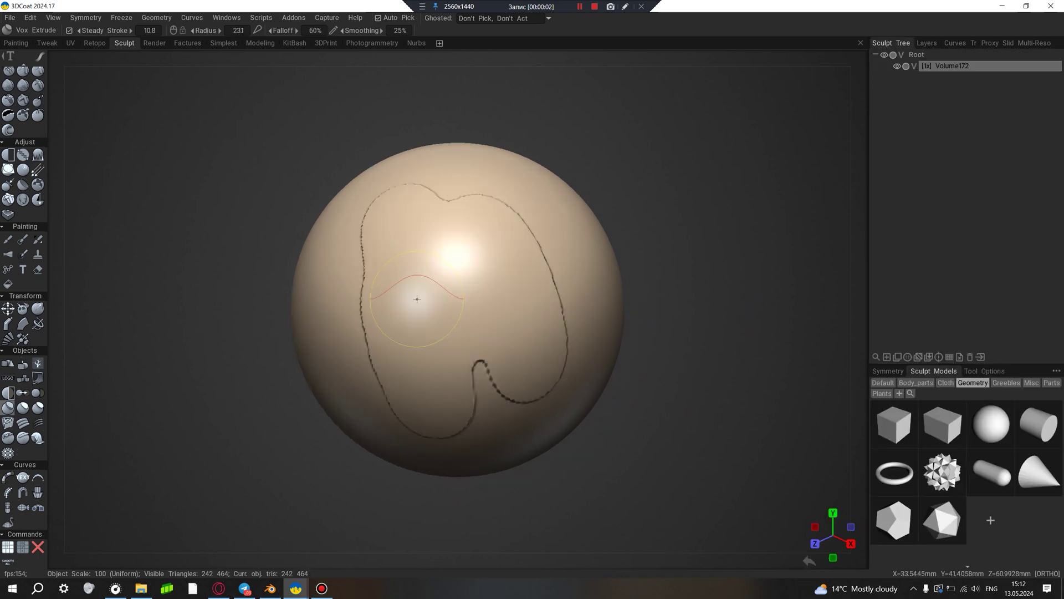
mouse_move(349, 278)
left_mouse_down()
mouse_move(475, 309)
mouse_move(376, 220)
left_mouse_up()
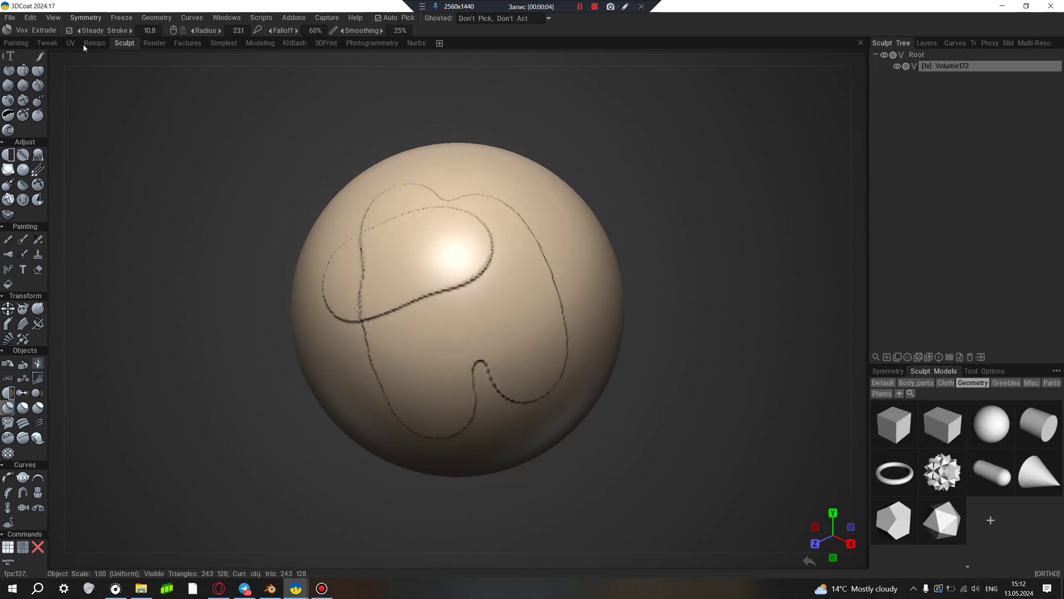
left_click_drag(355, 263, 476, 366)
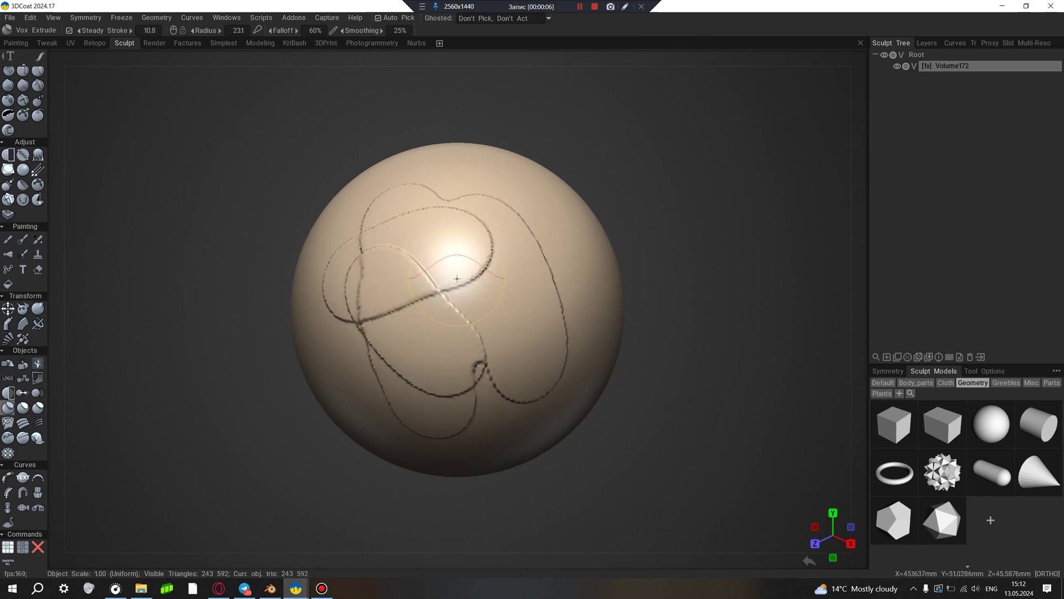
left_click_drag(532, 238, 535, 277)
left_click_drag(487, 249, 534, 293)
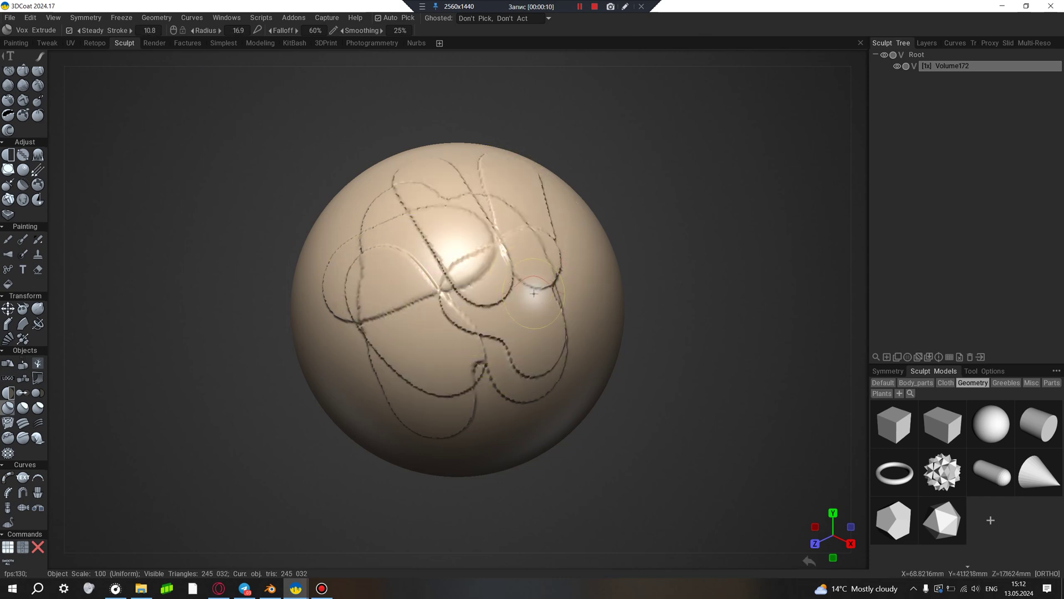
mouse_move(694, 256)
left_mouse_down()
mouse_move(600, 230)
mouse_move(663, 233)
mouse_move(545, 275)
left_mouse_up()
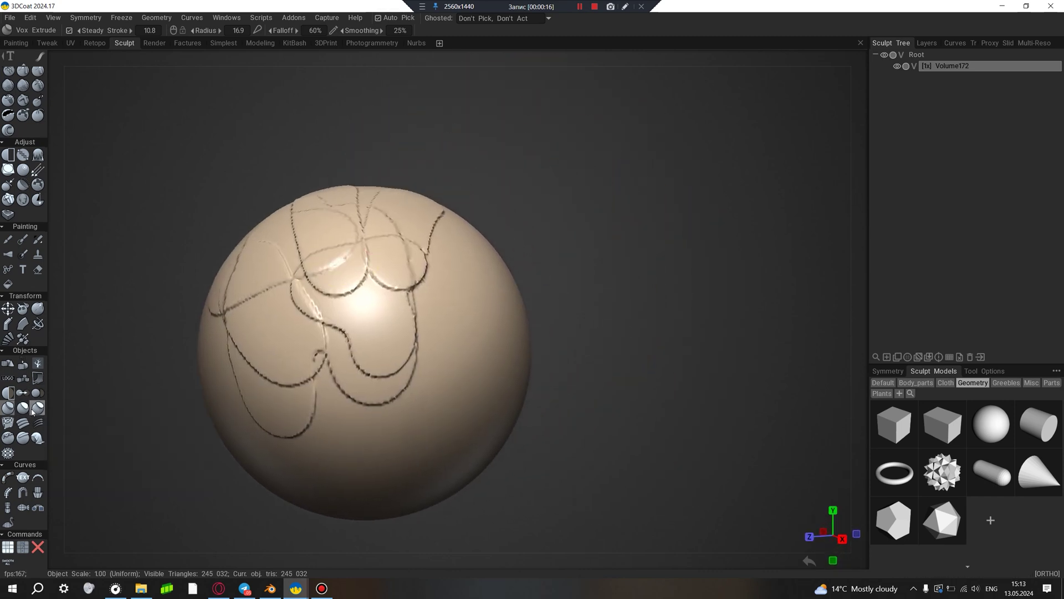
Step: With Vox Layer, raise a figure-8 stroke and a looping stroke on the grooved sphere
left_click(25, 409)
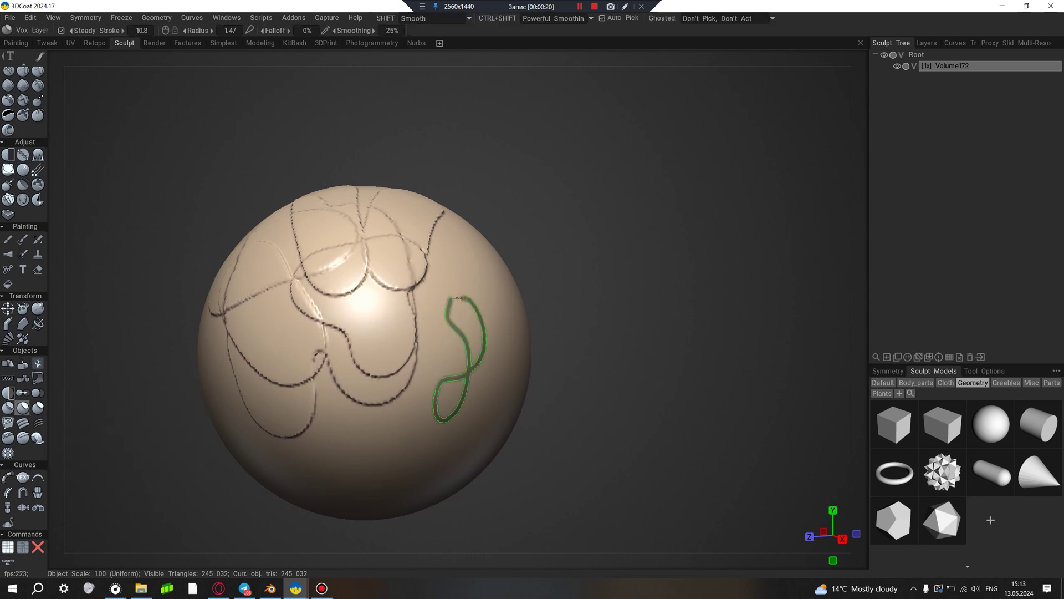
left_click_drag(487, 353, 487, 353)
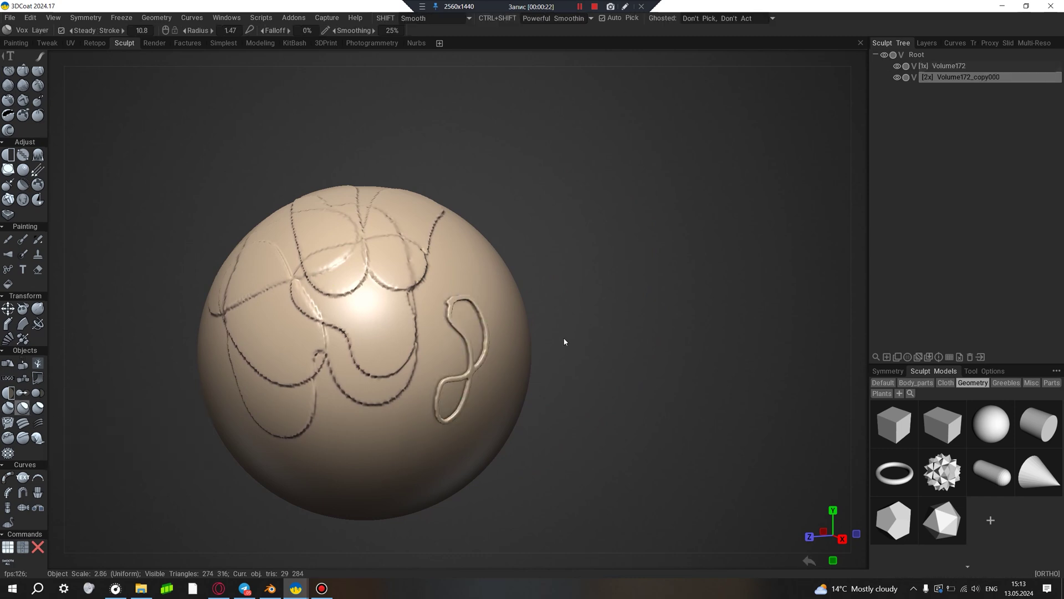
middle_click_drag(445, 316, 459, 316)
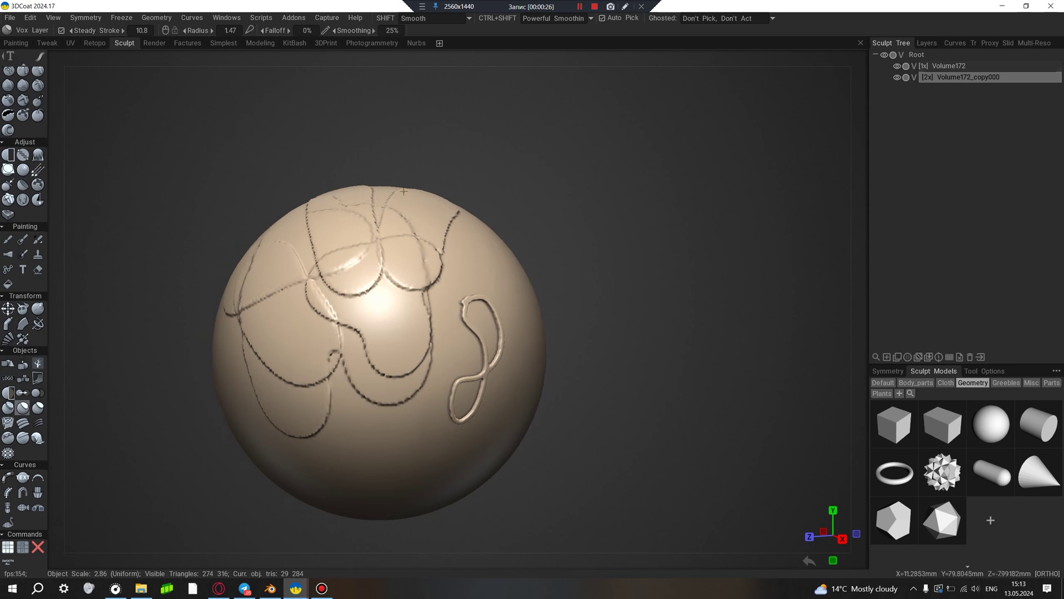
left_click(896, 78)
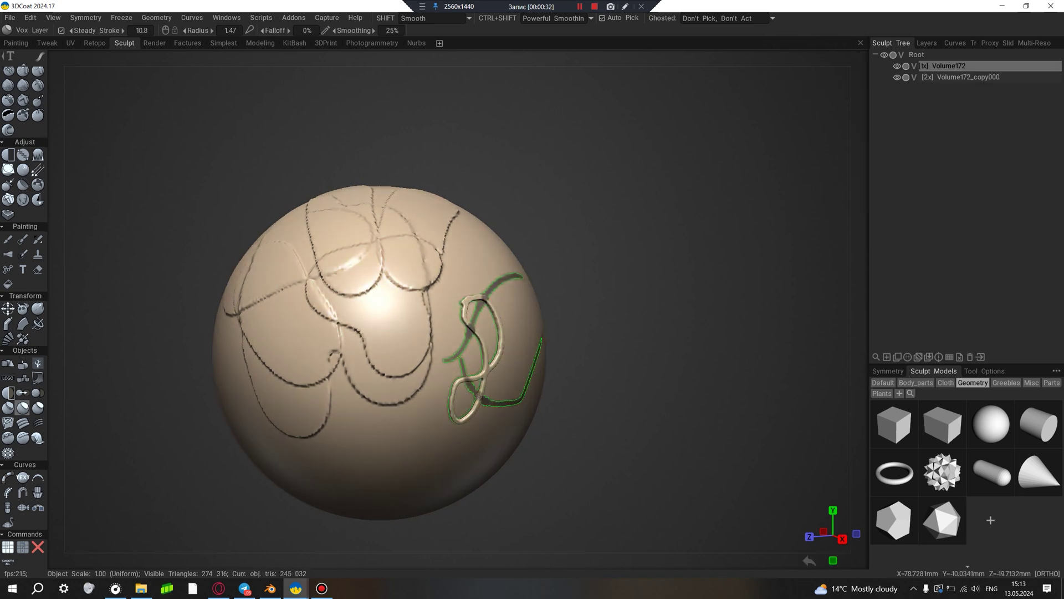
middle_click_drag(486, 398, 454, 320)
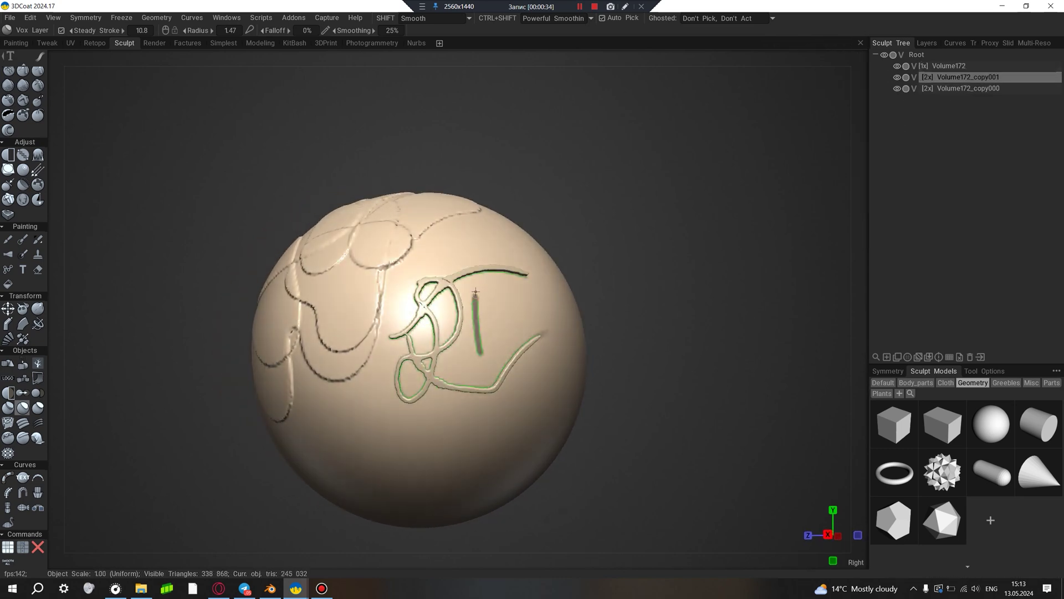
left_click_drag(455, 319, 483, 352)
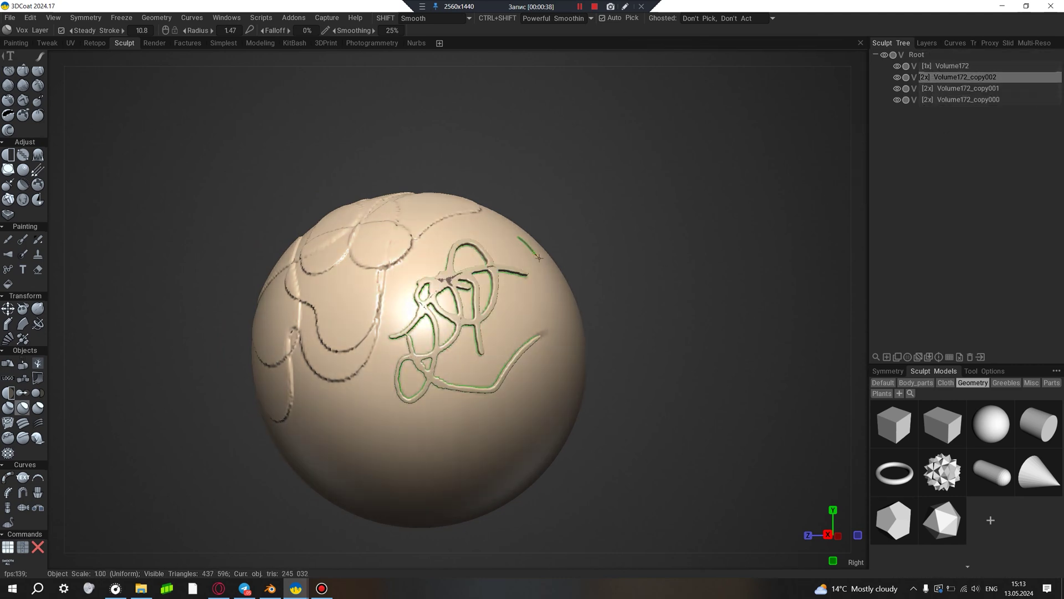
Step: Add a hook plus wide curved, left-side and S-shaped raised bands across the sphere
left_click_drag(531, 280, 534, 250)
middle_click_drag(524, 260, 514, 278)
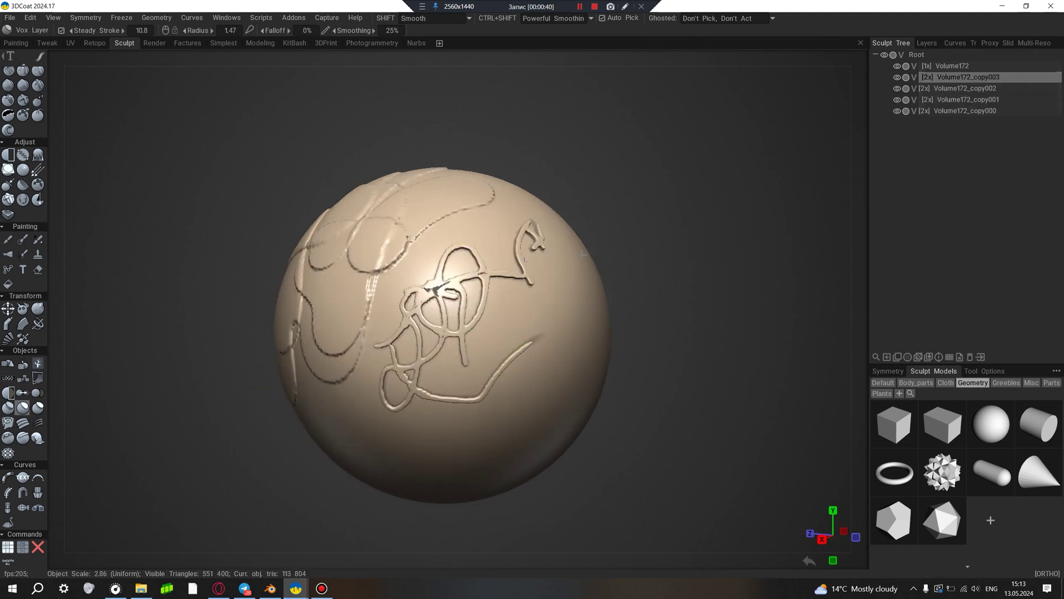
left_click_drag(486, 312, 404, 216)
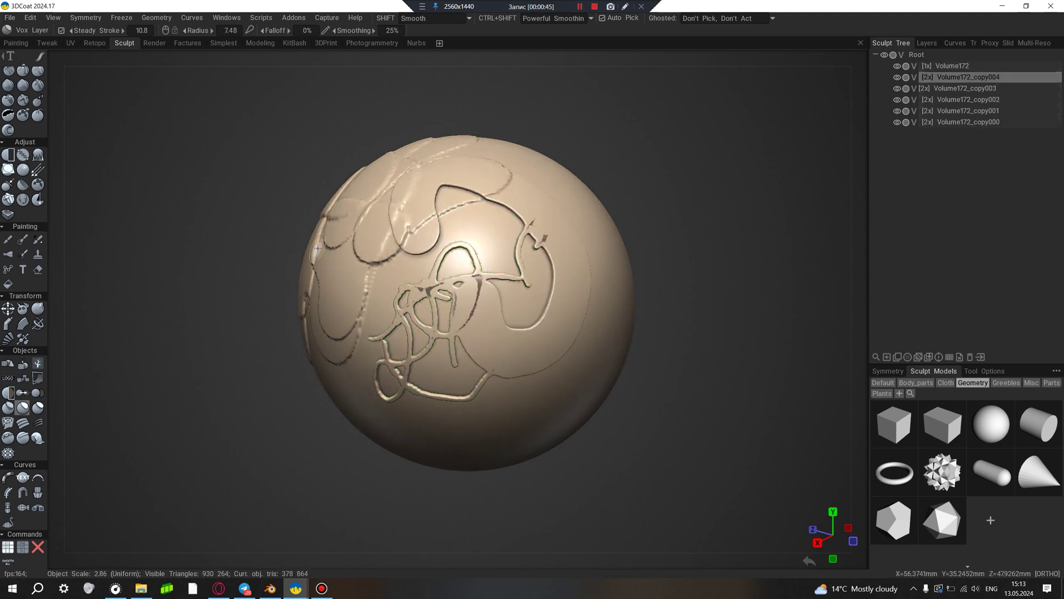
left_click_drag(325, 266, 411, 268)
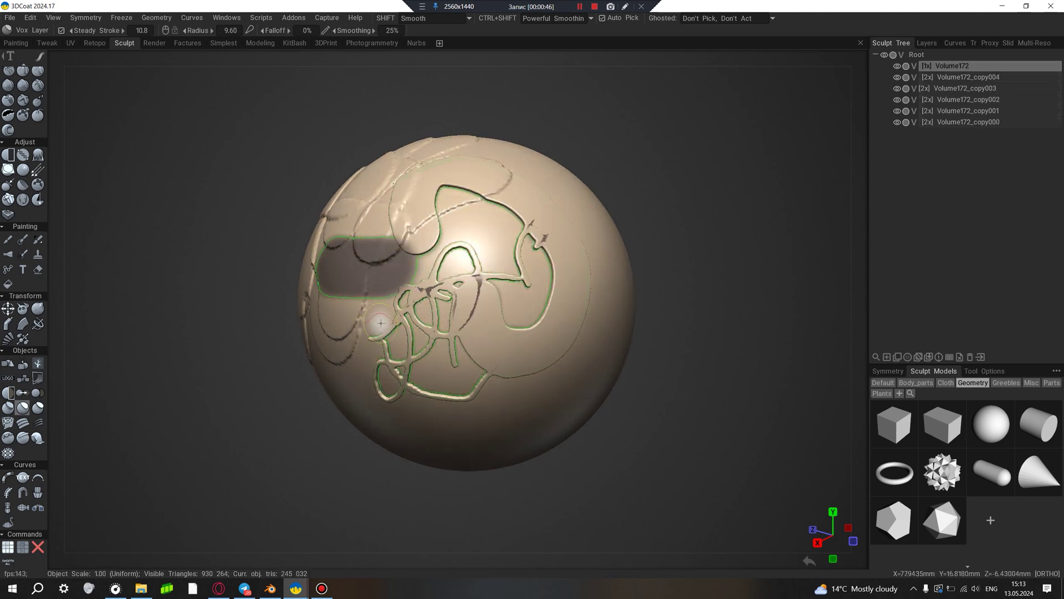
middle_click_drag(457, 434, 397, 308)
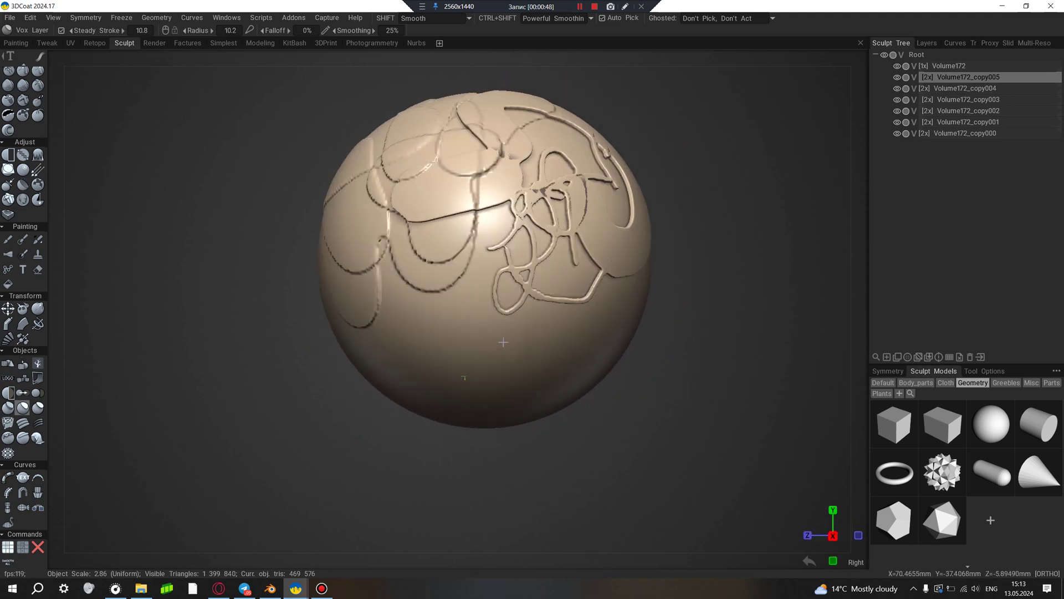
left_click_drag(398, 307, 485, 372)
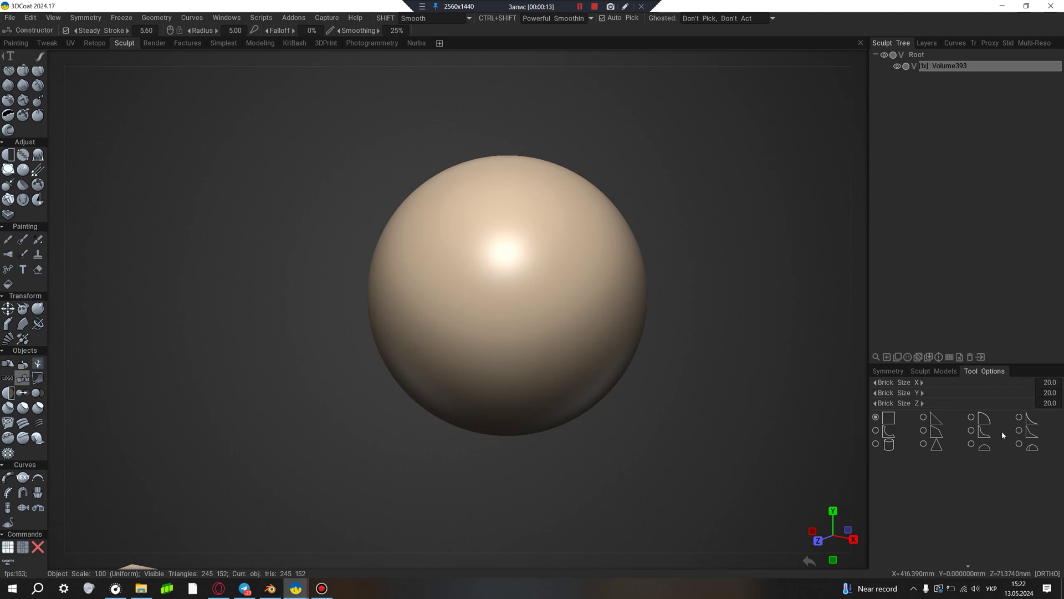
Step: Place cube bricks beside the sphere and build them out into an L shape
left_click(334, 336)
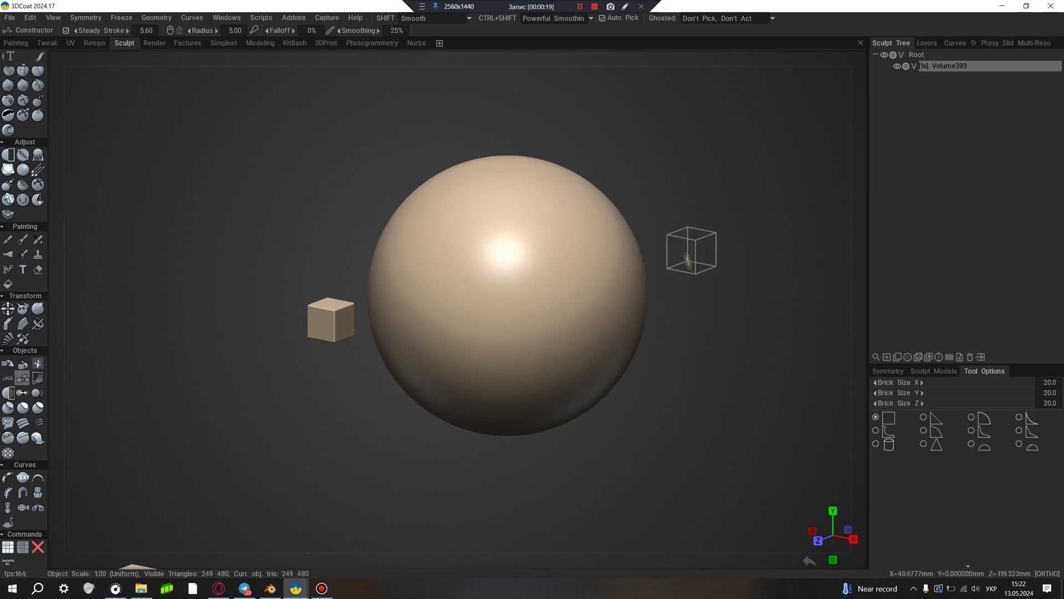
mouse_move(707, 44)
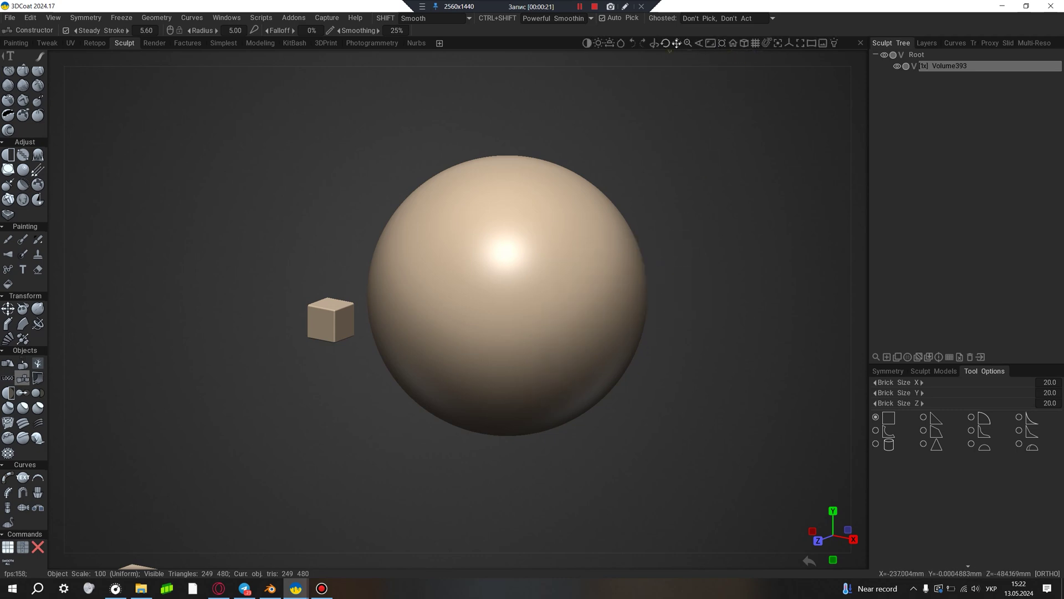
left_click_drag(669, 42, 421, 277)
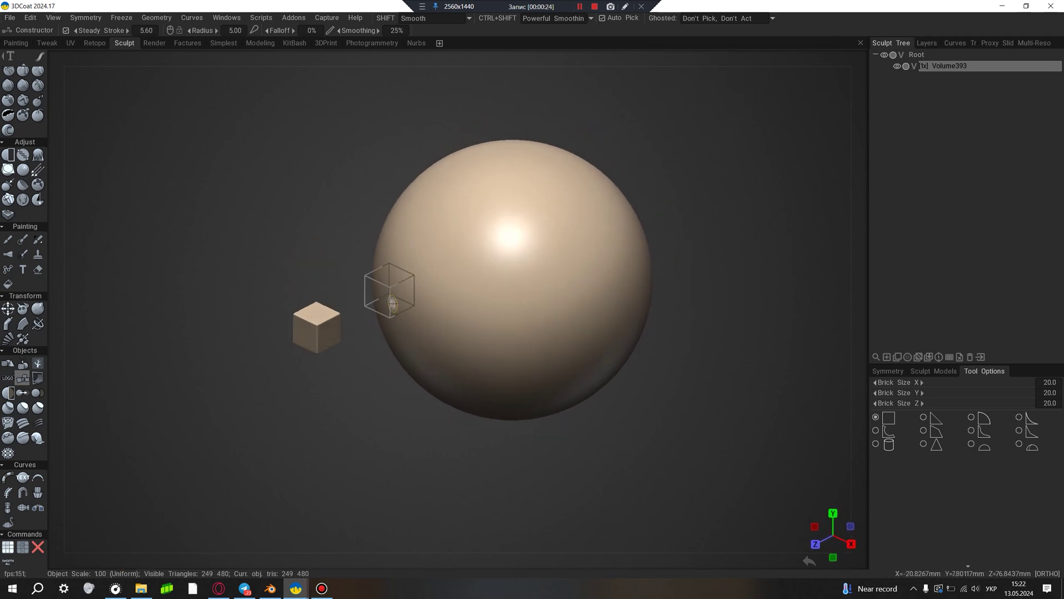
mouse_move(327, 346)
left_mouse_down()
mouse_move(375, 261)
mouse_move(470, 305)
mouse_move(440, 415)
mouse_move(308, 440)
mouse_move(201, 305)
mouse_move(360, 194)
mouse_move(555, 250)
mouse_move(587, 394)
mouse_move(504, 526)
mouse_move(427, 476)
mouse_move(357, 532)
mouse_move(507, 504)
left_mouse_up()
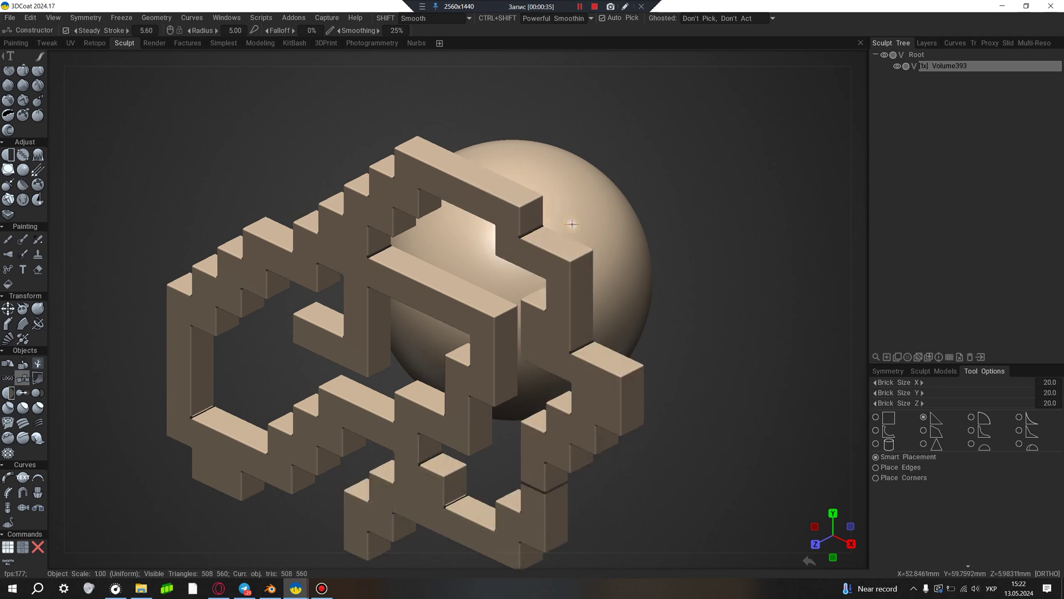
Step: Chamfer the brick wall's top-right, upper-left step and concave corners
left_click(528, 229)
left_click(389, 164)
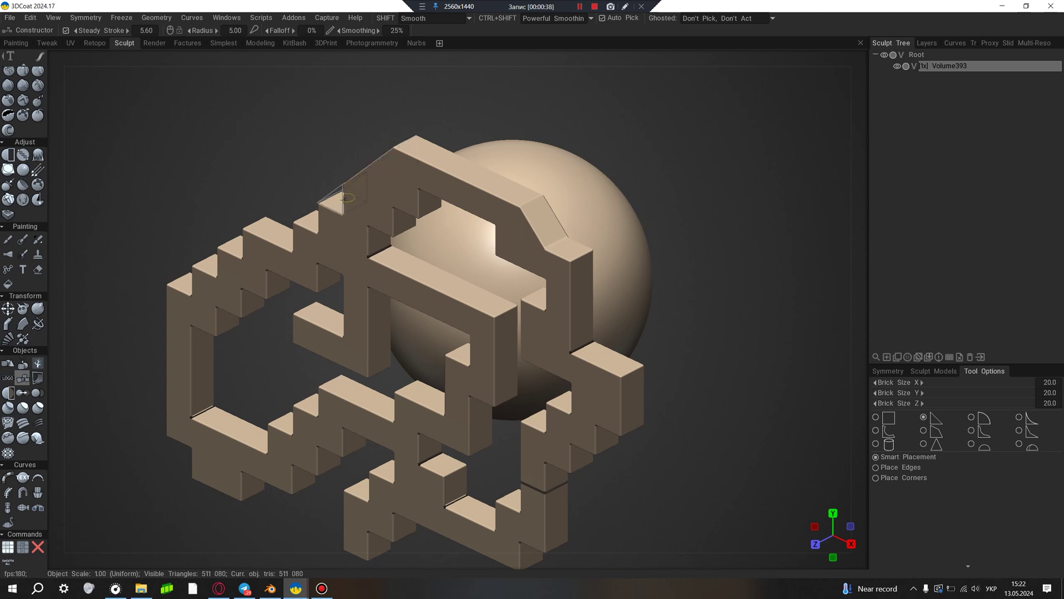
left_click(573, 317)
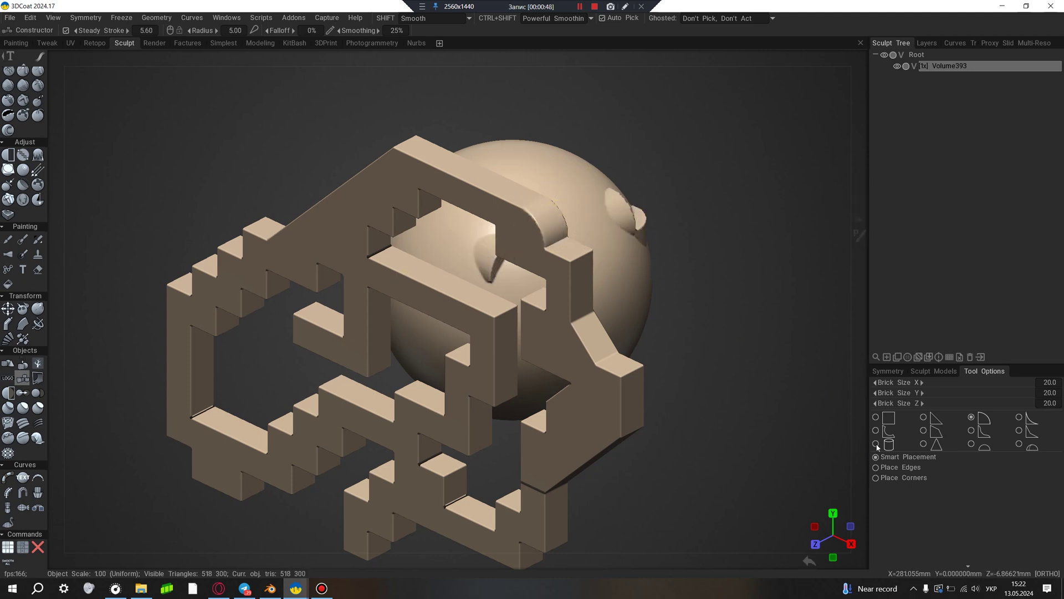
Step: Add cylinder pegs on the slab face and extend more blocks to the right
left_click(565, 361)
left_click(584, 427)
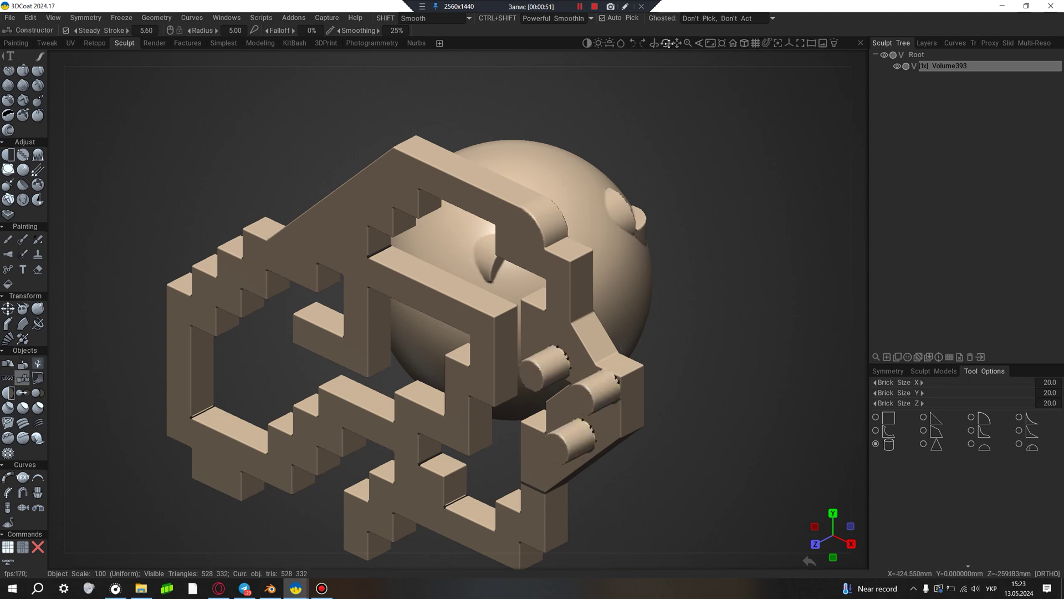
left_click_drag(668, 44, 671, 51)
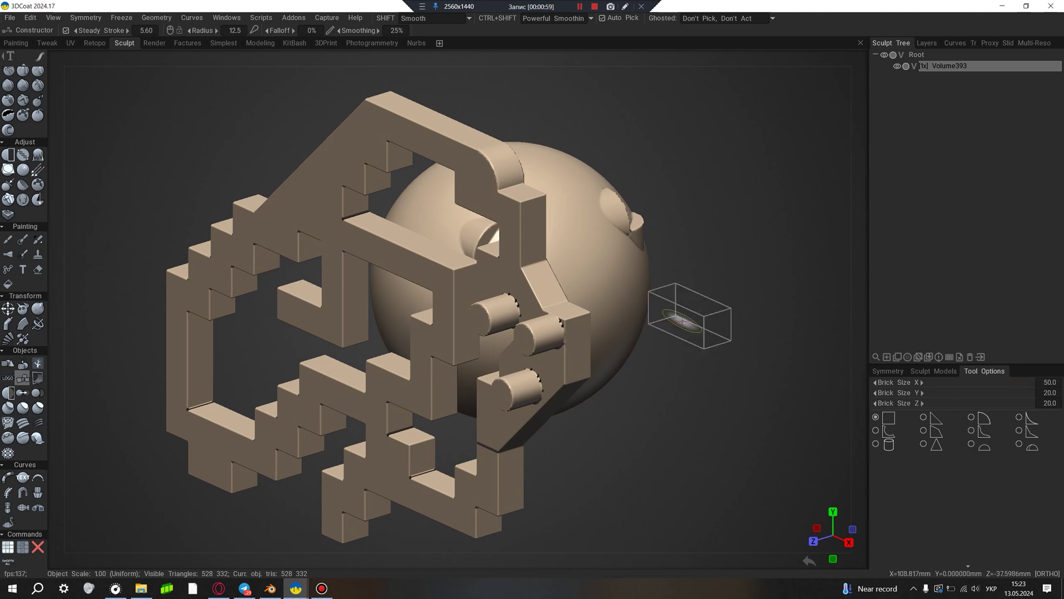
left_click(629, 352)
mouse_move(633, 355)
left_mouse_down()
mouse_move(726, 350)
mouse_move(748, 504)
mouse_move(724, 238)
mouse_move(784, 237)
mouse_move(748, 238)
mouse_move(788, 327)
left_mouse_up()
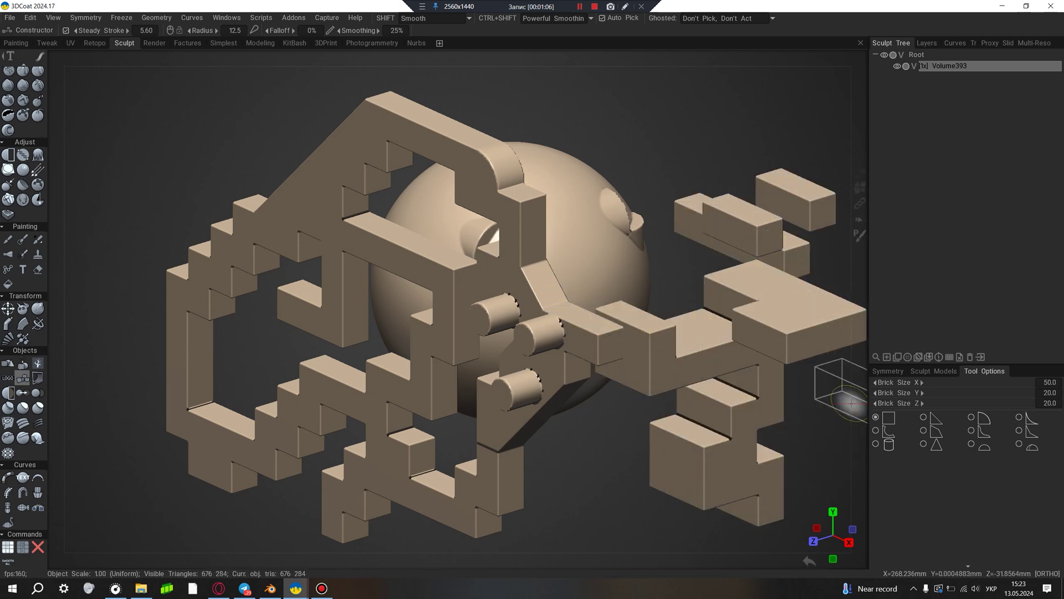
Step: Draw blue Snake tubes over the model: an S-curve, a horizontal tube and two short ones
left_click(28, 427)
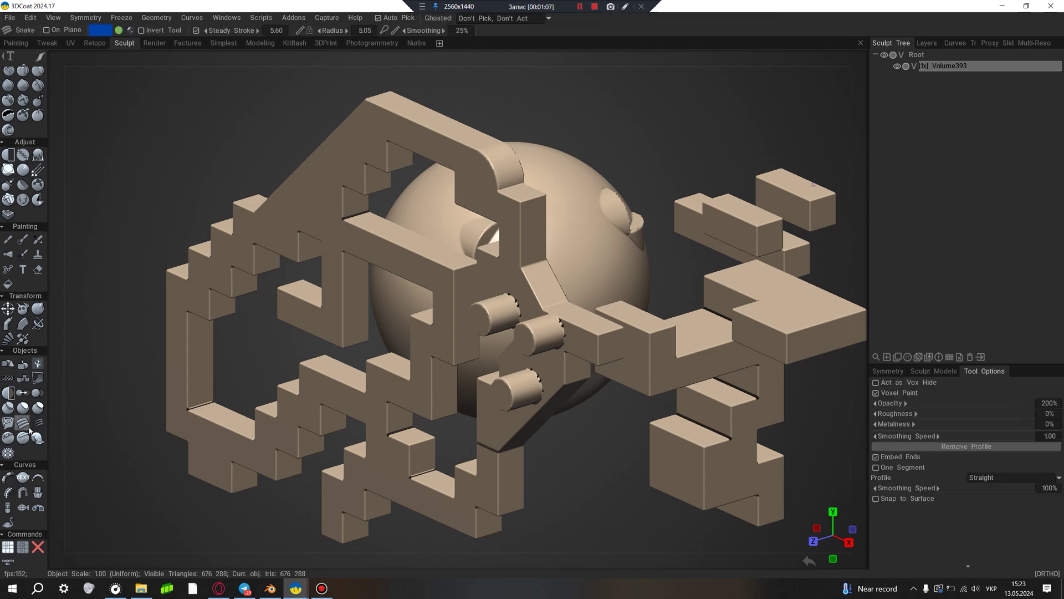
left_click_drag(339, 261, 361, 155)
left_click_drag(402, 259, 495, 283)
left_click_drag(488, 196, 482, 213)
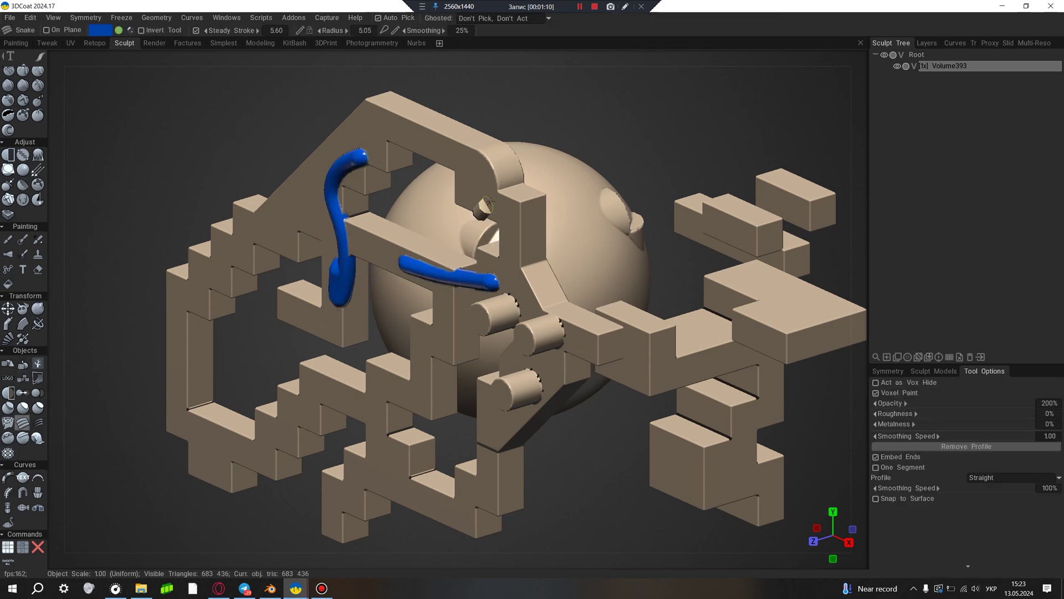
left_click_drag(532, 153, 523, 158)
Step: Add two vertical blue tubes from a new angle, then bring up the SVULP TOOLS window
mouse_move(632, 112)
left_mouse_down()
mouse_move(610, 239)
mouse_move(646, 244)
mouse_move(682, 221)
mouse_move(660, 248)
mouse_move(673, 219)
left_mouse_up()
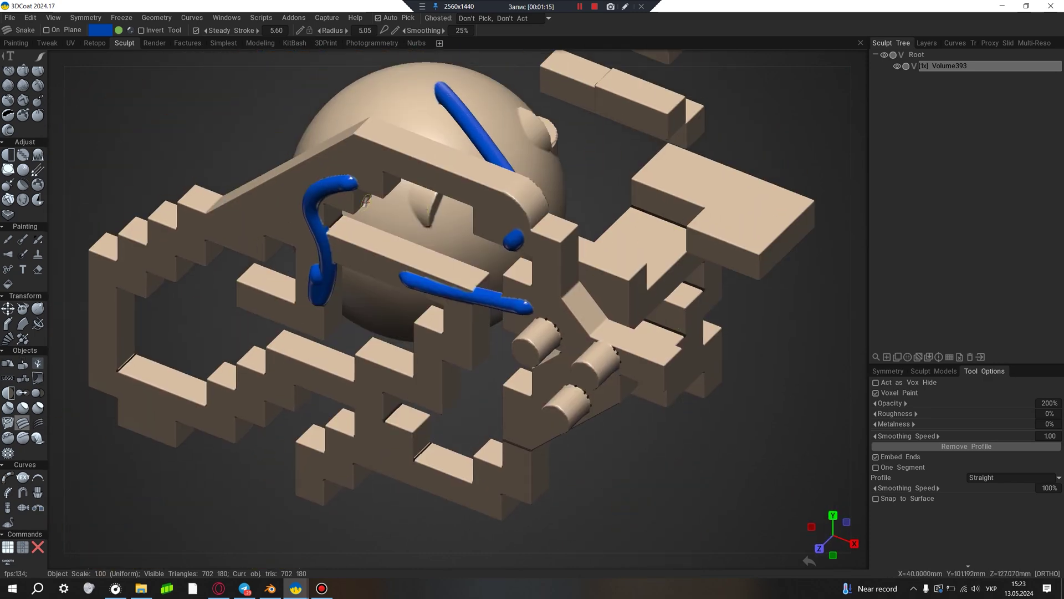
left_click_drag(186, 157, 175, 139)
left_click_drag(252, 224, 259, 115)
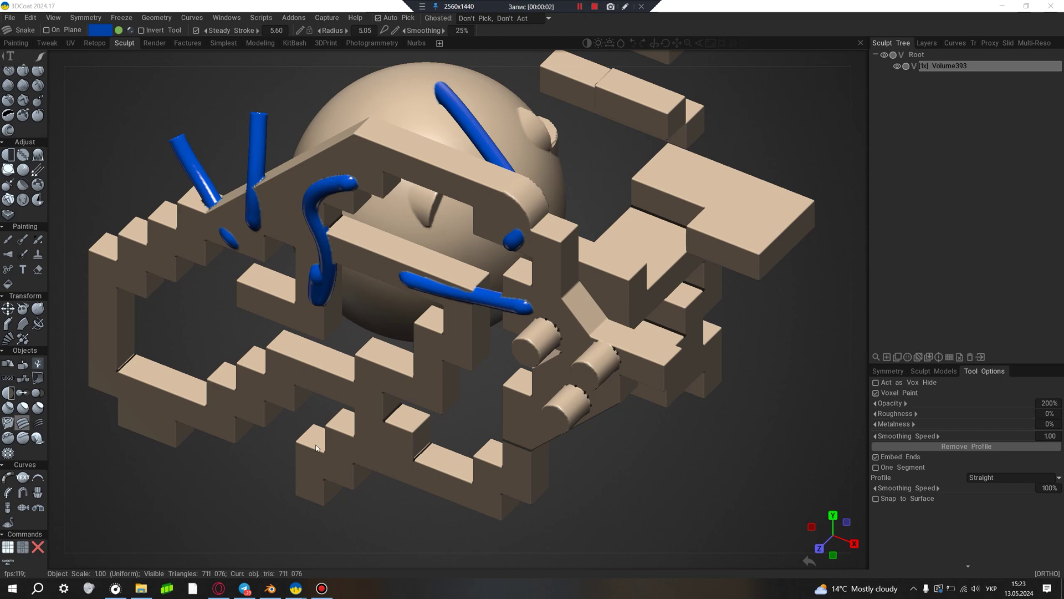
mouse_move(294, 588)
left_click(249, 546)
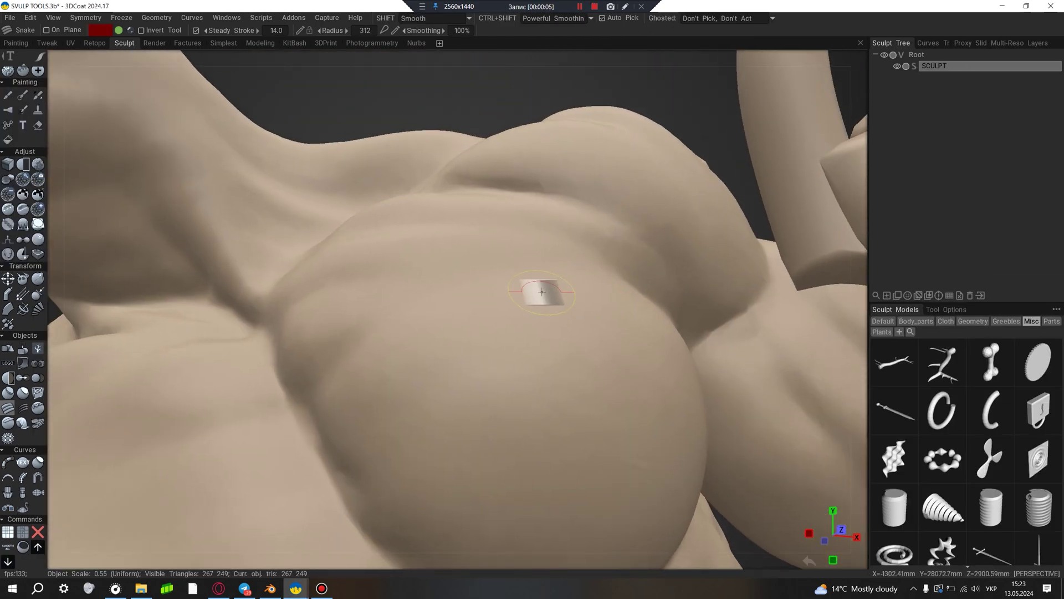
Step: Lay three stacked Tubes/Muscle strips across the statue's shoulder
left_click_drag(541, 292, 427, 254, "alt")
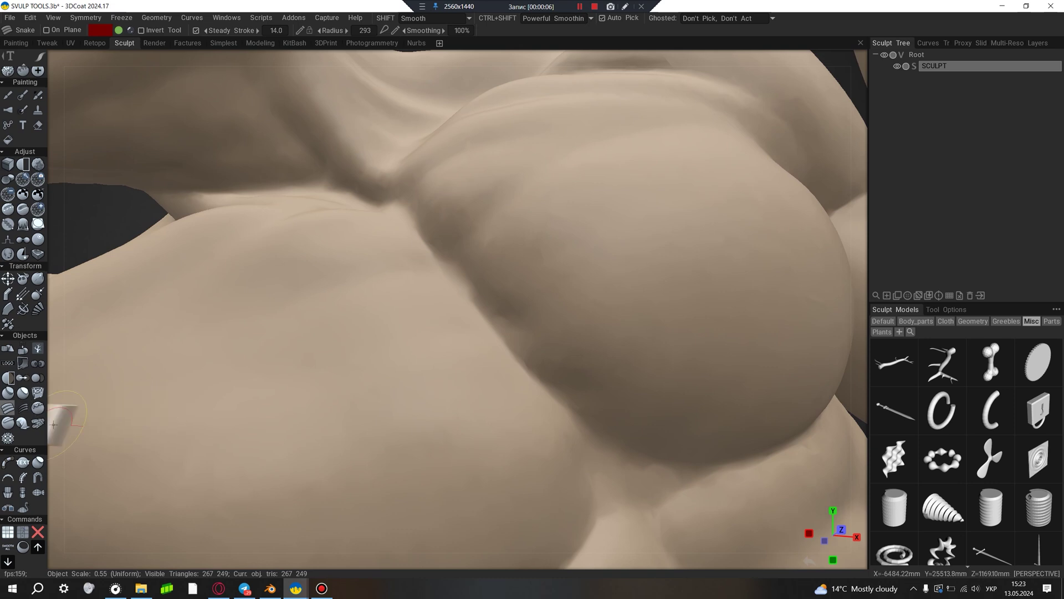
left_click(7, 428)
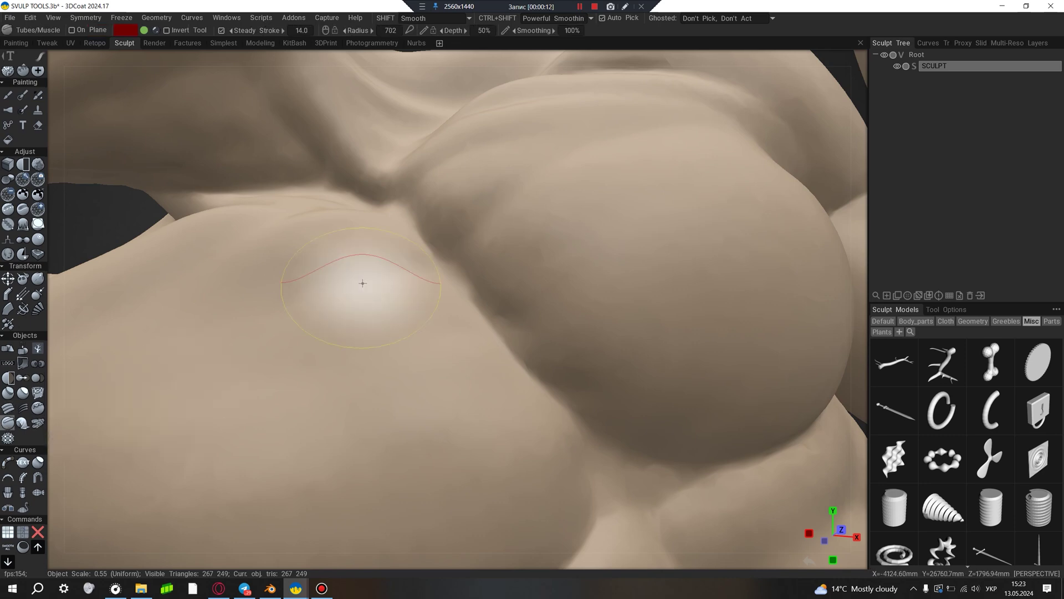
left_click_drag(362, 283, 459, 356, "alt")
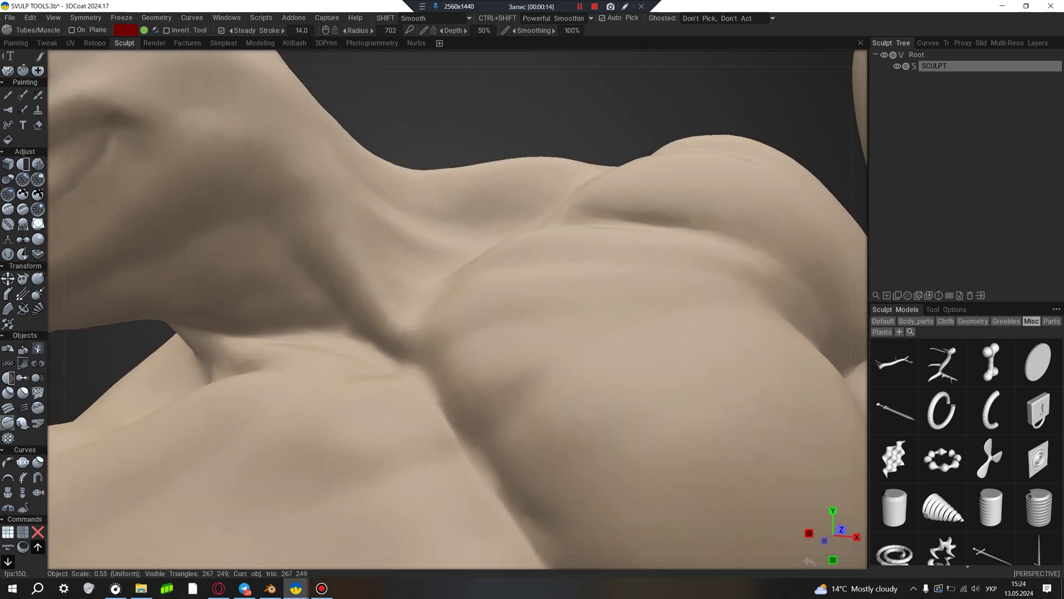
mouse_move(755, 114)
left_mouse_down("alt")
mouse_move(742, 158)
mouse_move(750, 114)
left_mouse_up("alt")
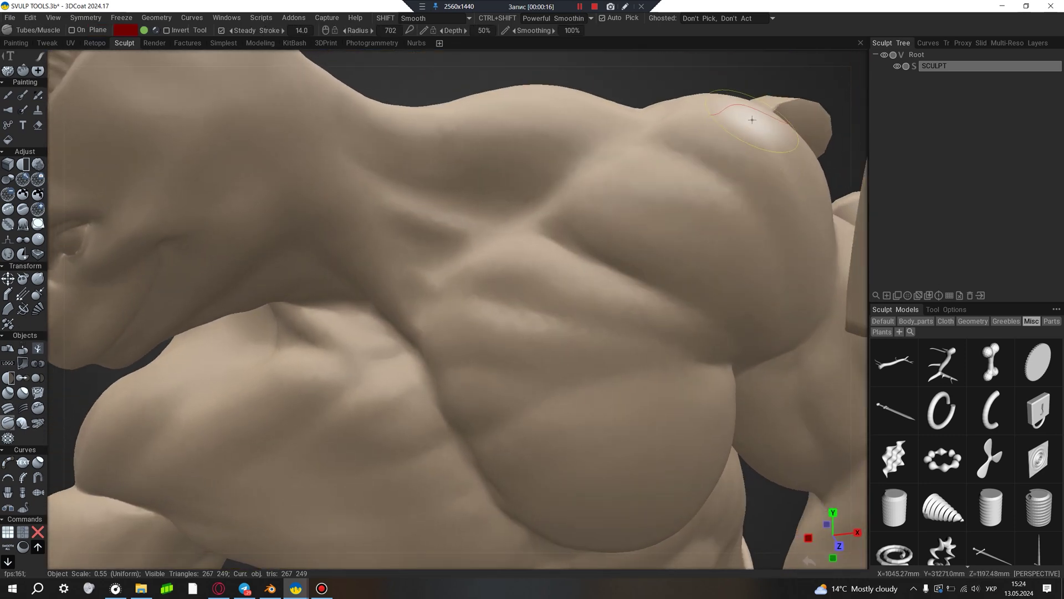
left_click_drag(391, 140, 508, 155)
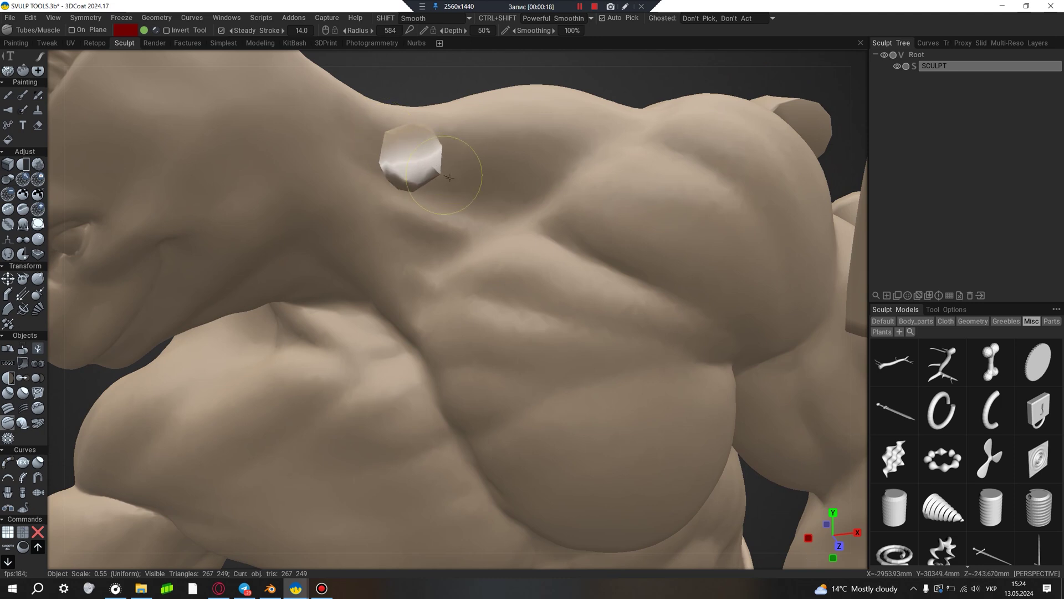
left_click_drag(366, 182, 547, 229)
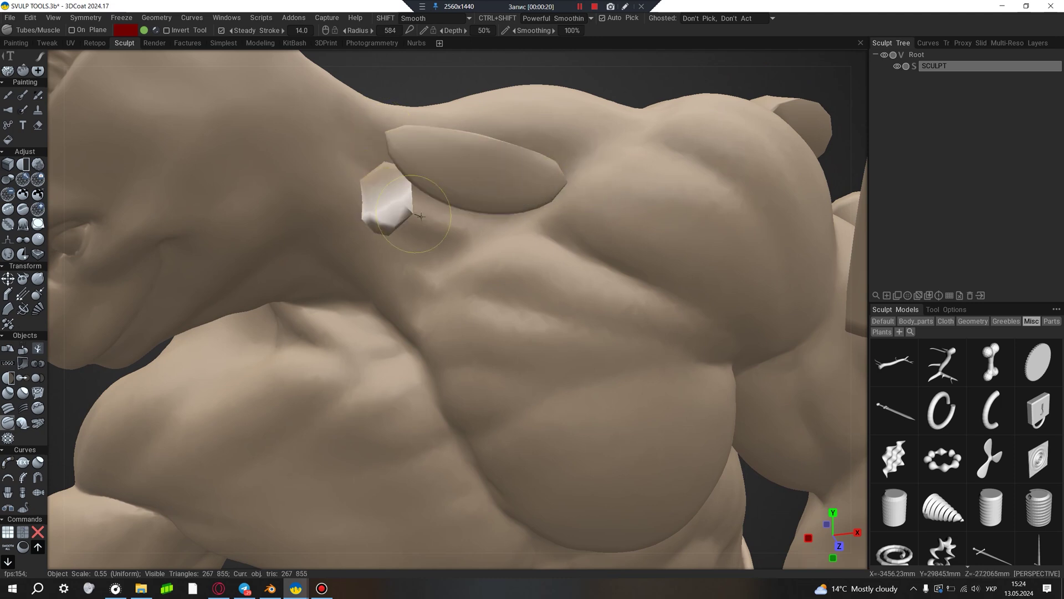
mouse_move(418, 271)
left_mouse_down()
mouse_move(696, 327)
mouse_move(518, 294)
left_mouse_up()
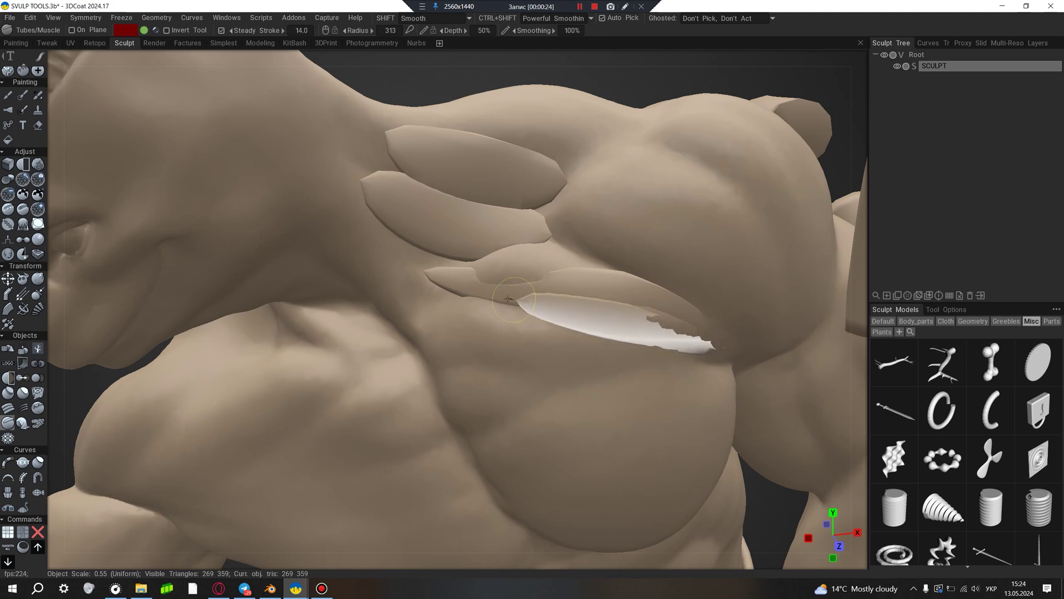
Step: Add chest strips, a sunken piece and a round muscle disc at the chest centre
left_click_drag(535, 236, 618, 270)
left_click_drag(490, 261, 482, 294)
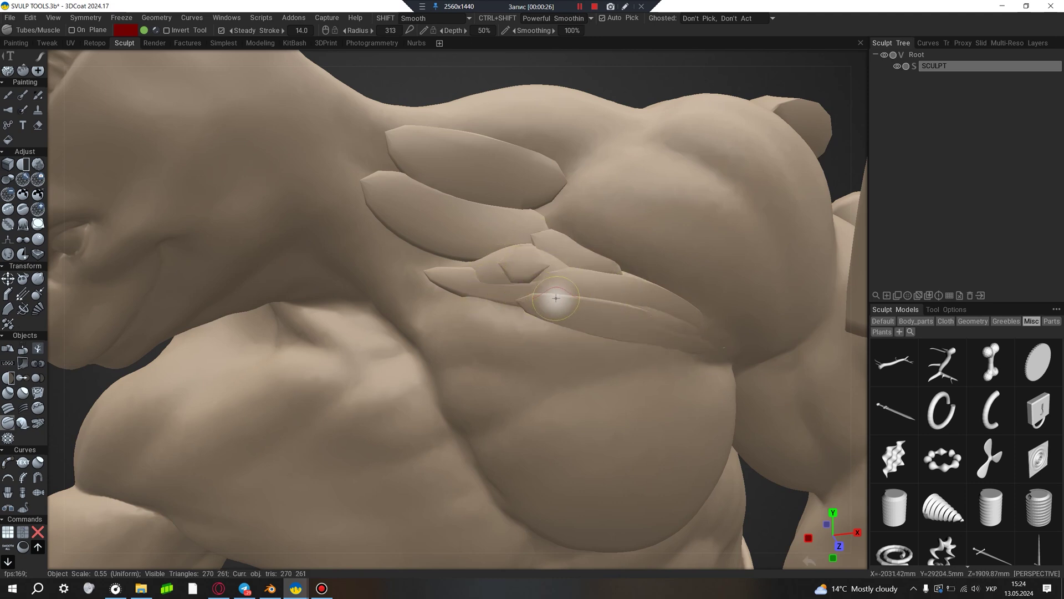
left_click_drag(451, 377, 745, 366)
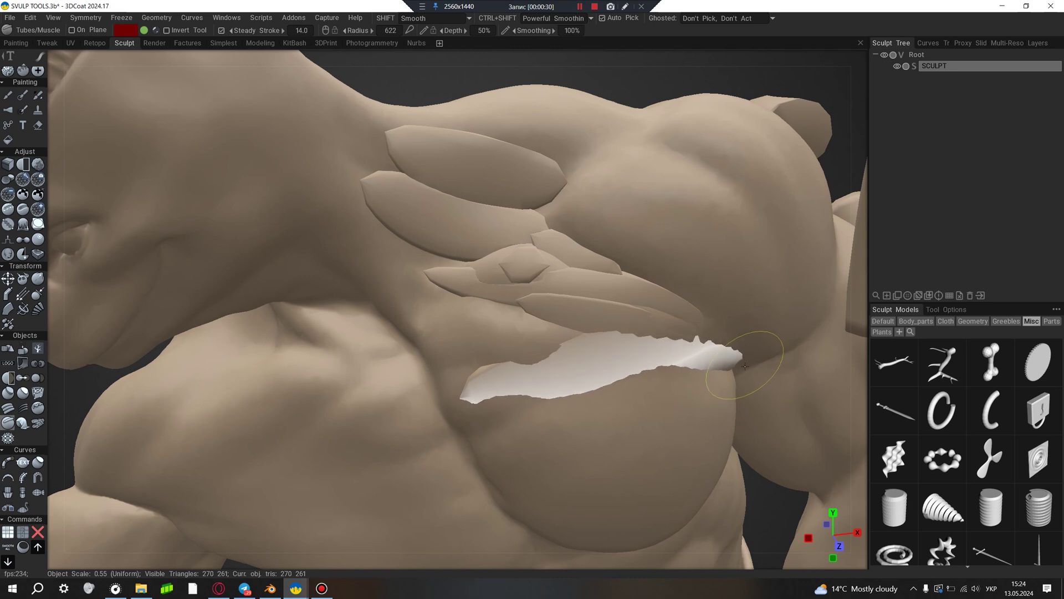
left_click_drag(471, 333, 527, 346)
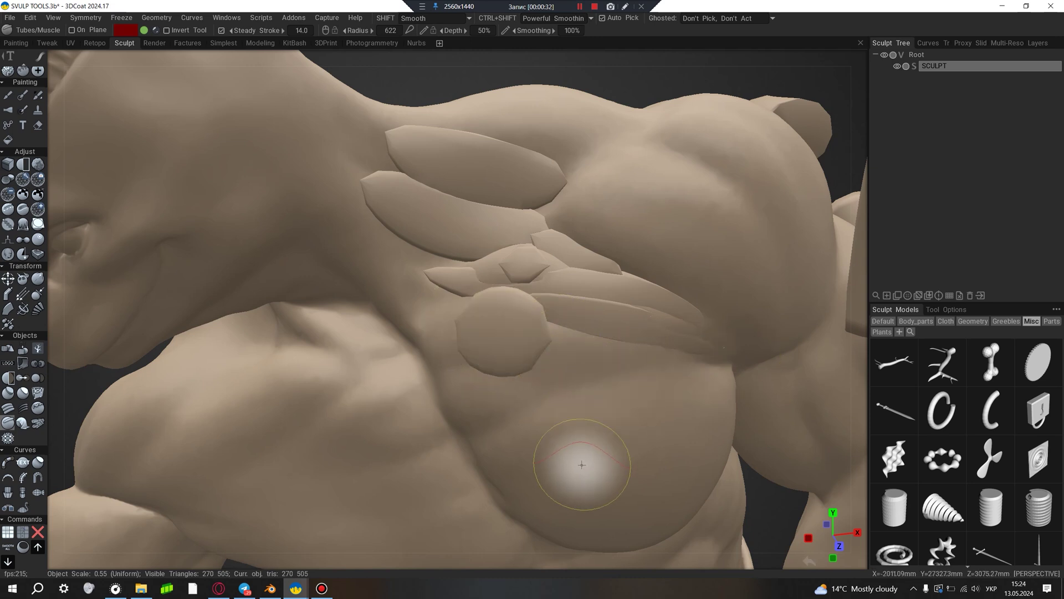
left_click_drag(723, 380, 469, 442)
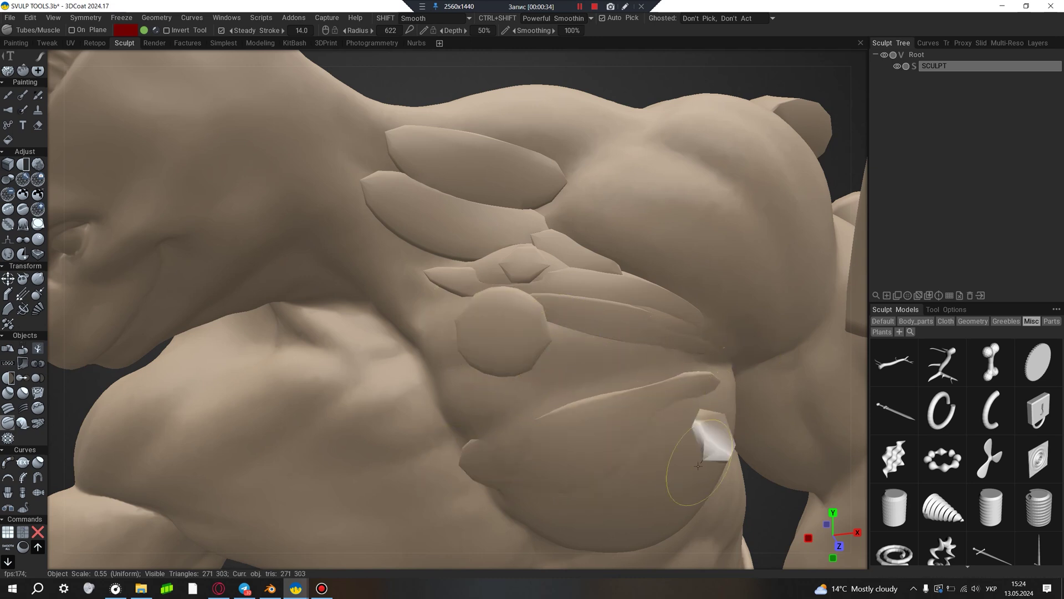
left_click_drag(720, 417, 526, 531)
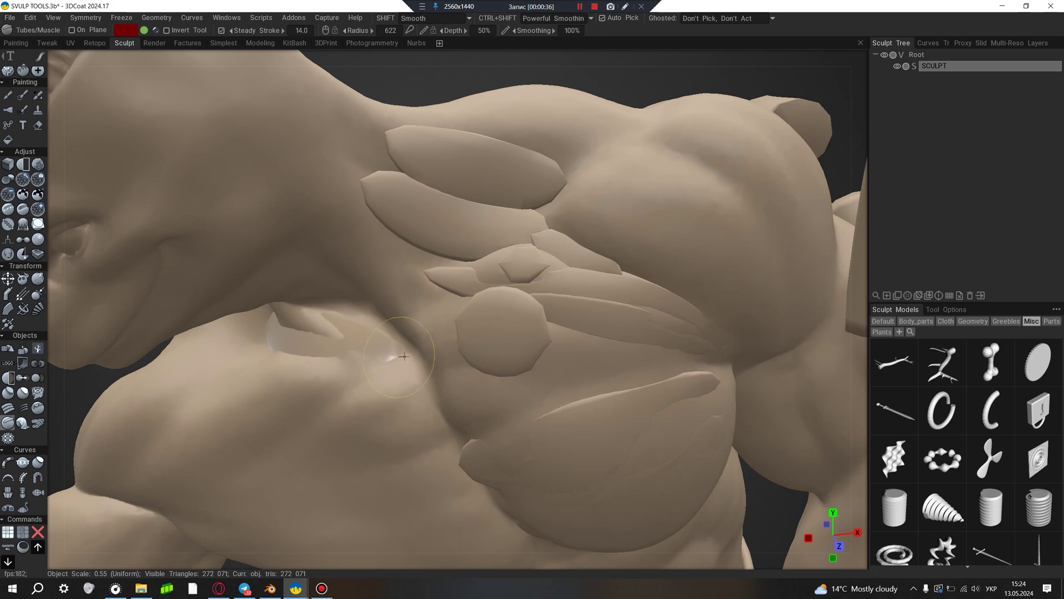
mouse_move(358, 217)
left_mouse_down()
mouse_move(388, 227)
mouse_move(410, 297)
left_mouse_up()
Step: Add an elongated strip and octagonal piece, raise Depth to 89%, then add diagonal left-chest strips
mouse_move(367, 106)
left_mouse_down()
mouse_move(516, 115)
mouse_move(649, 97)
left_mouse_up()
left_click(570, 136)
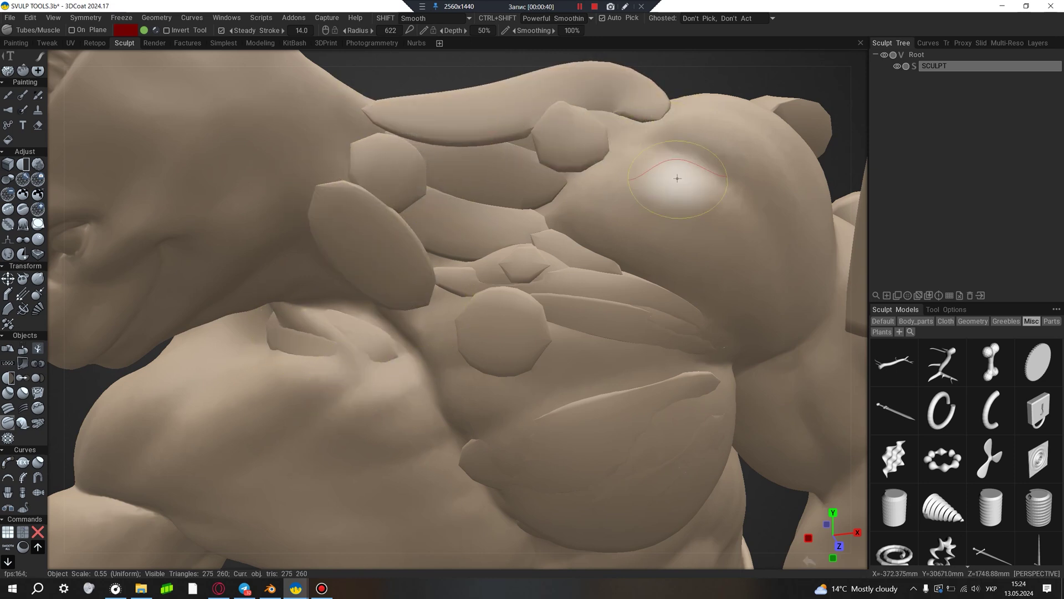
right_click_drag(508, 252, 554, 302)
middle_click_drag(554, 302, 561, 202)
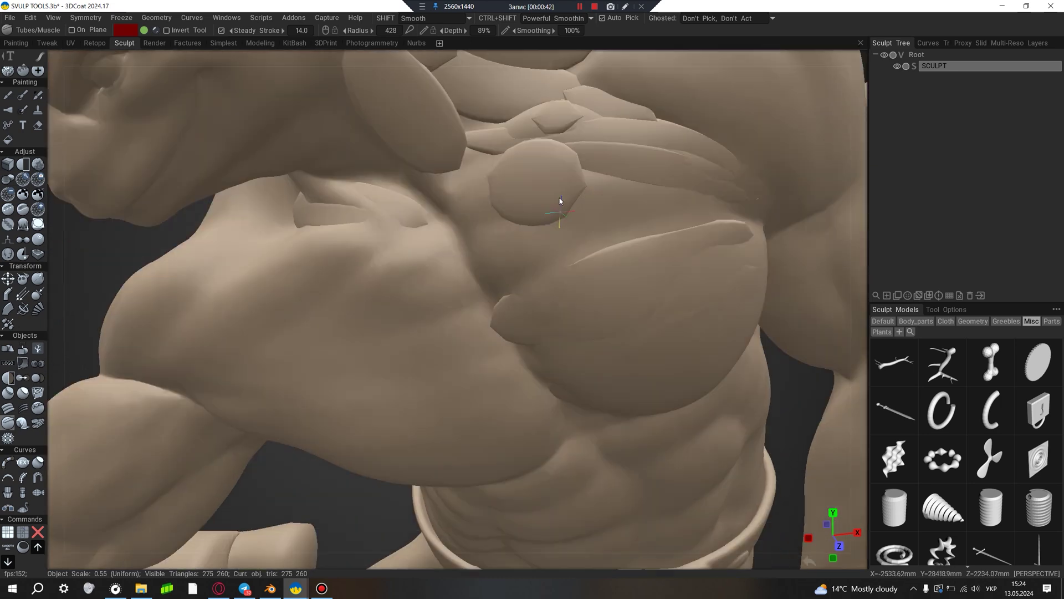
left_click_drag(477, 321, 222, 382)
left_click_drag(502, 350, 290, 431)
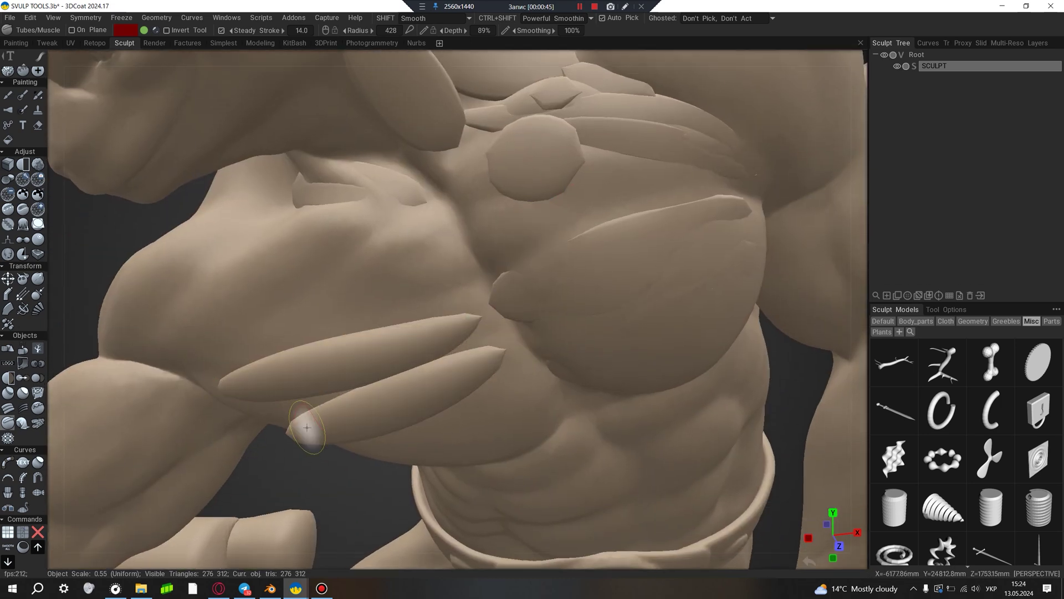
Step: Fan more muscle strips over the upper-left chest, lower chest and sternum
left_click_drag(451, 451, 529, 388)
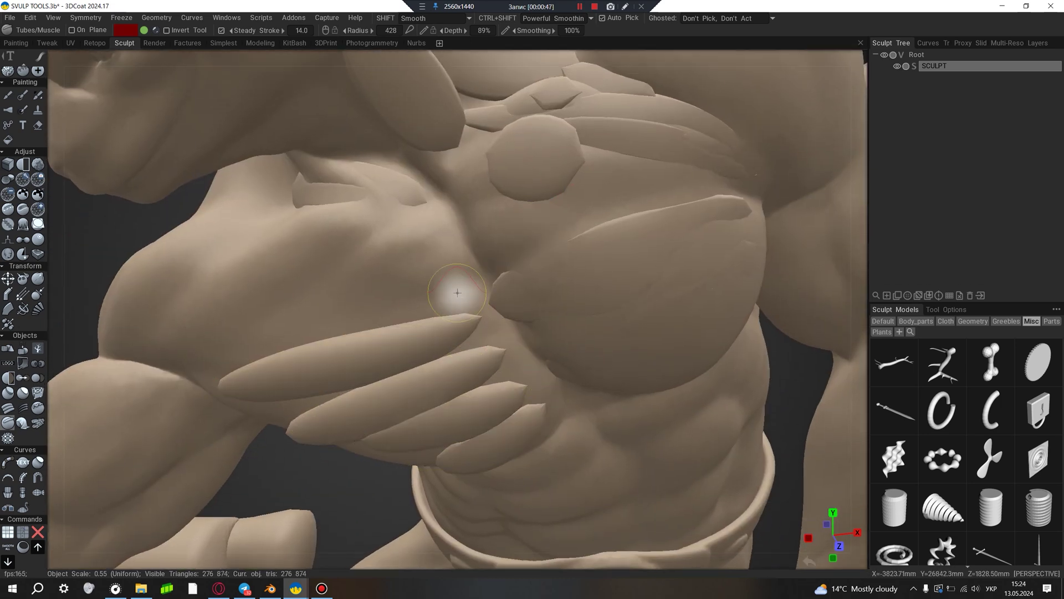
left_click_drag(472, 289, 248, 322)
left_click_drag(306, 217, 149, 326)
left_click_drag(361, 227, 226, 321)
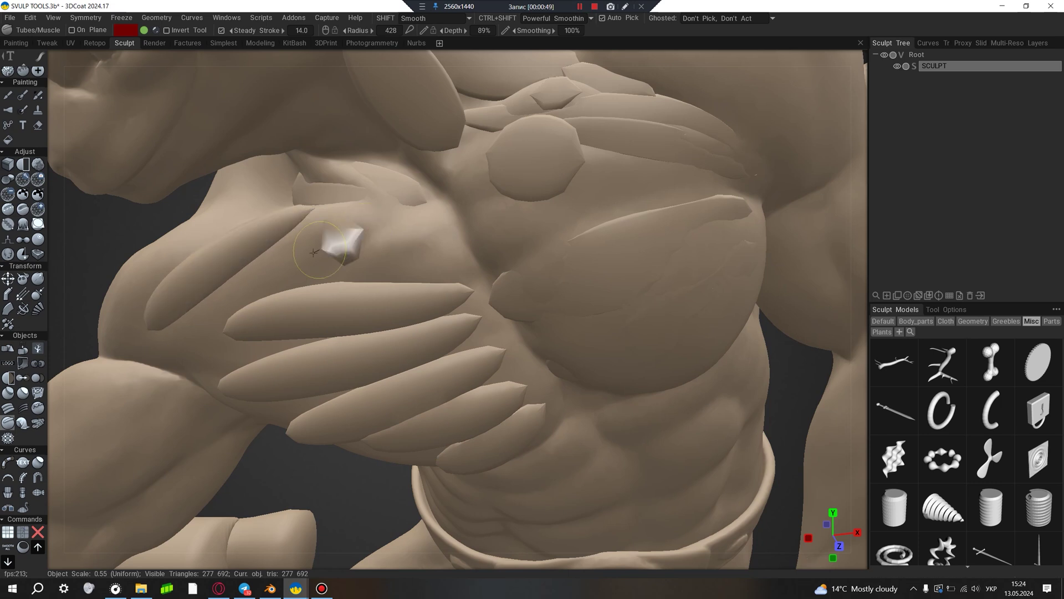
left_click_drag(477, 232, 320, 285)
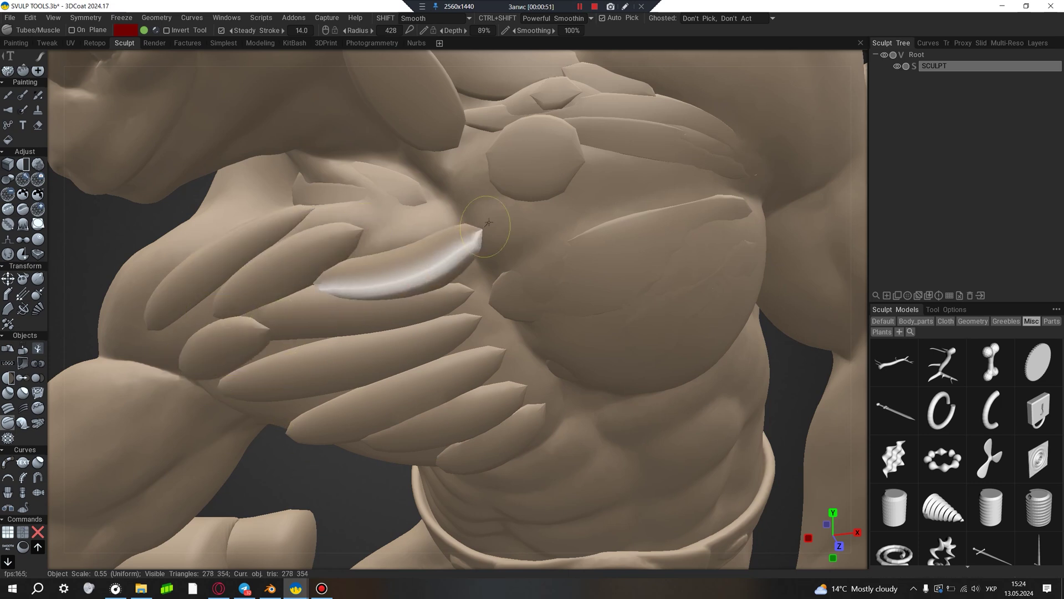
left_click_drag(444, 195, 367, 239)
mouse_move(450, 289)
left_mouse_down()
mouse_move(487, 316)
mouse_move(546, 426)
left_mouse_up()
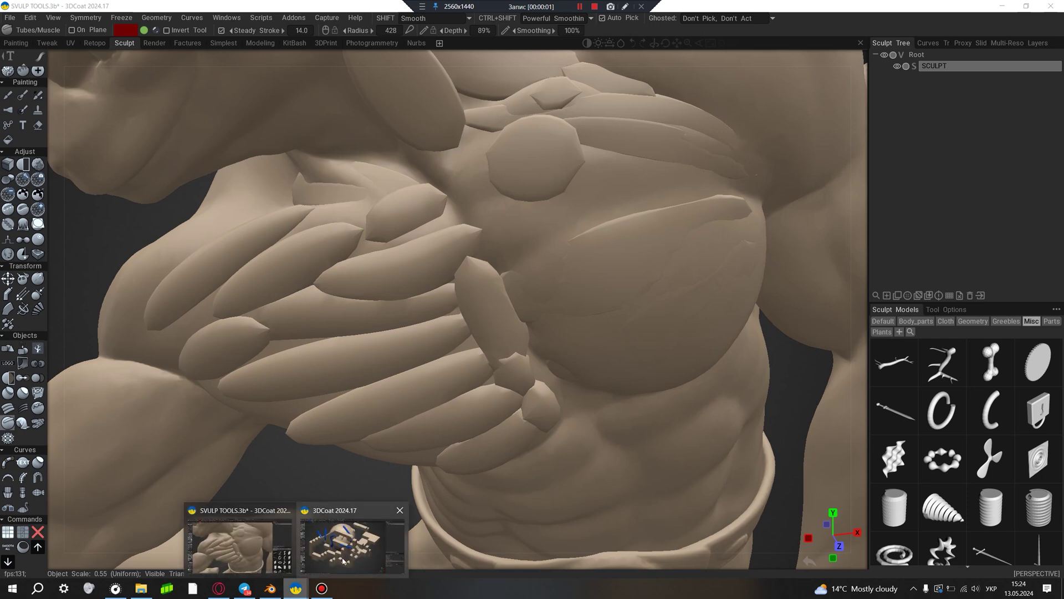
Step: In the voxel scene, finish the blue front tube and add curving beige muscle tubes toward the right-hand boxes
left_click(355, 546)
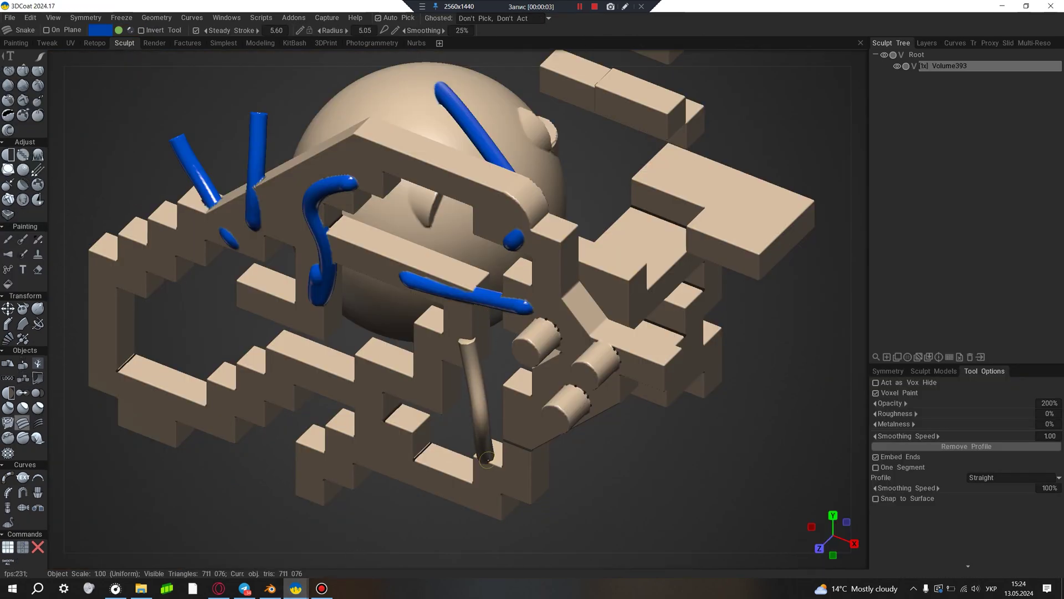
left_click_drag(481, 413, 487, 468)
left_click(23, 437)
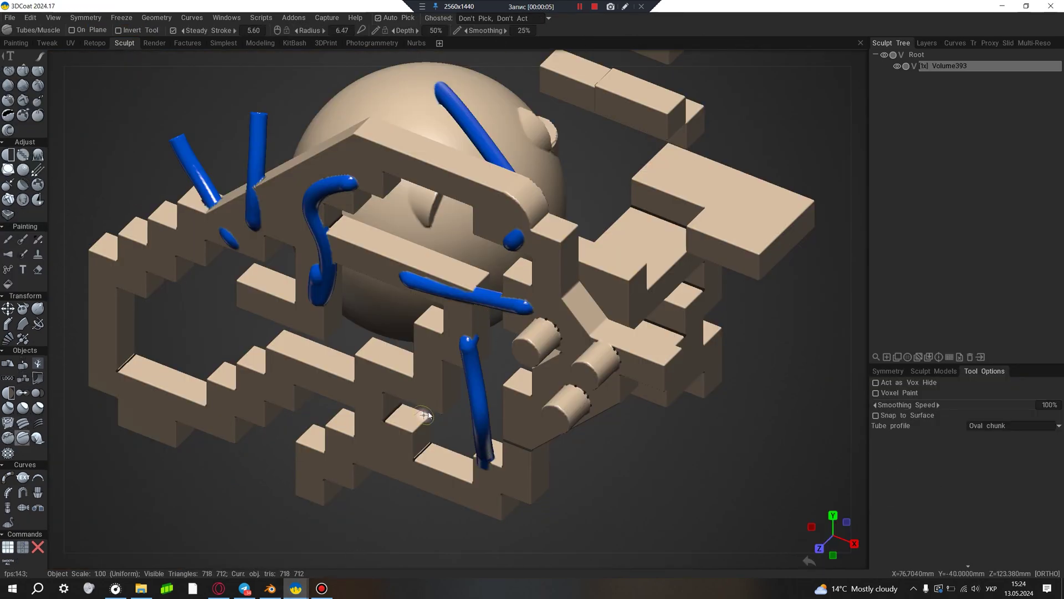
left_click(469, 343)
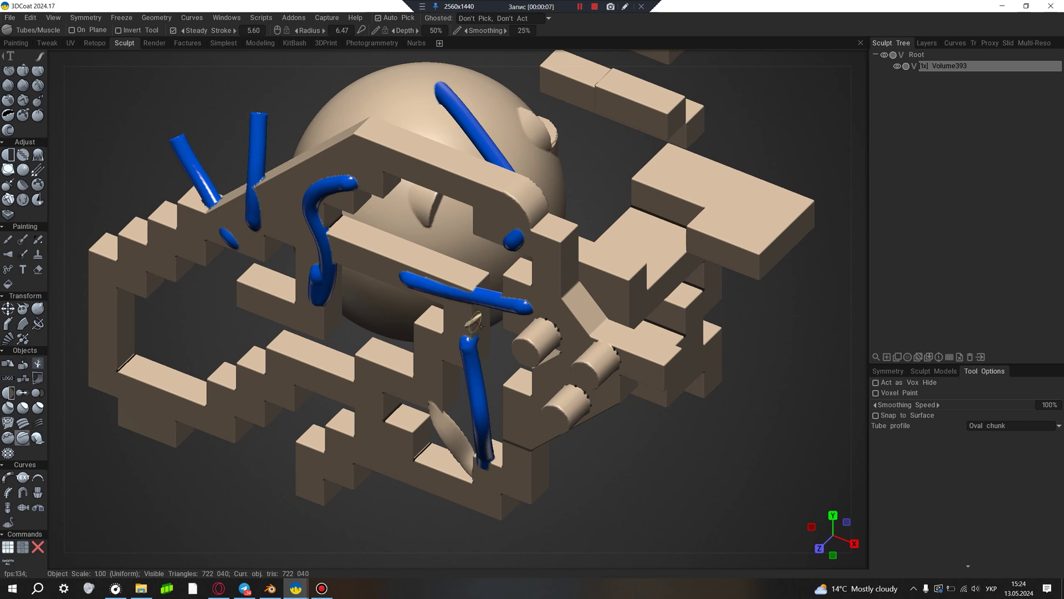
left_click(764, 254)
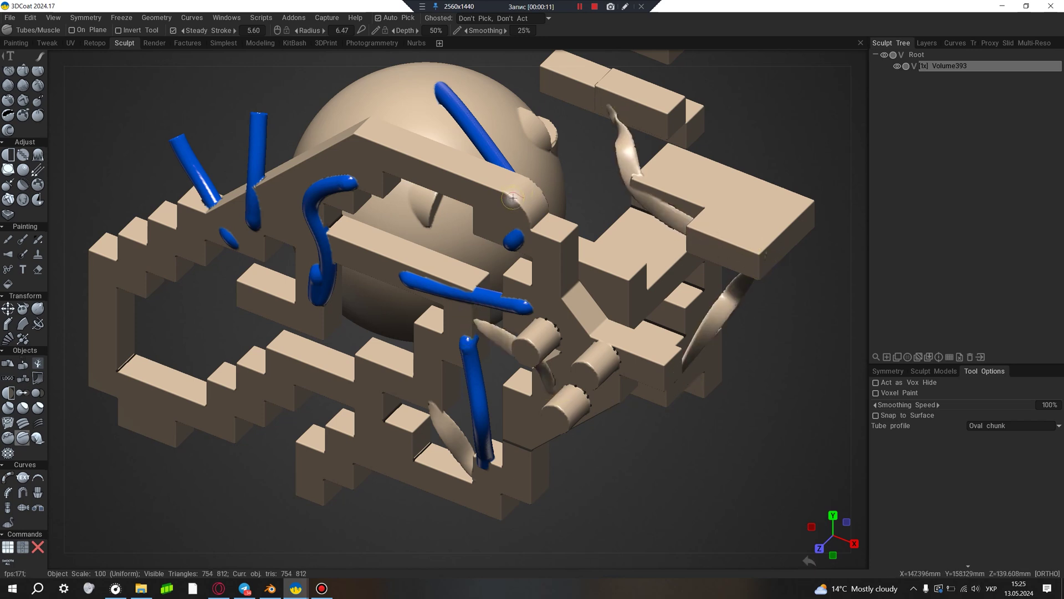
left_click(530, 163)
left_click(545, 203)
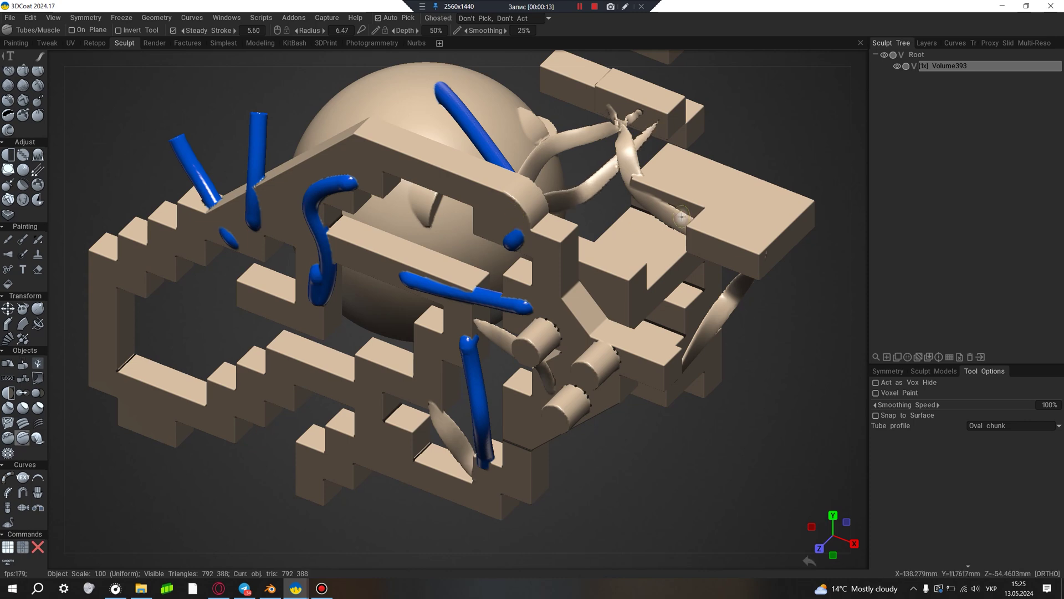
scroll(3, 183, "up", 1)
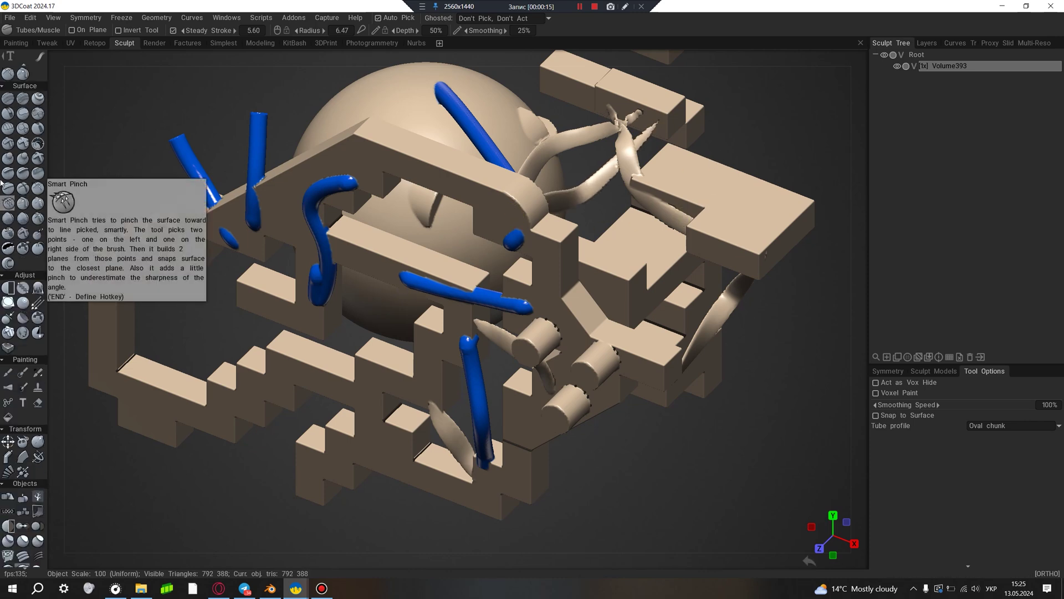
scroll(11, 214, "up", 5)
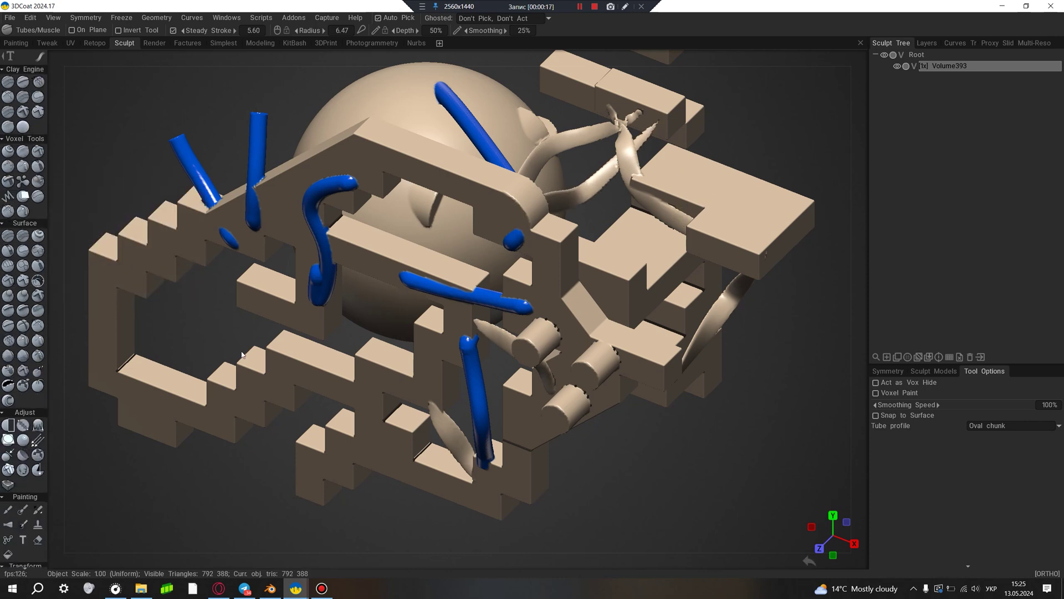
Step: Lasso a large beige Blob volume to the right of the brick scene
right_click_drag(277, 333, 440, 319)
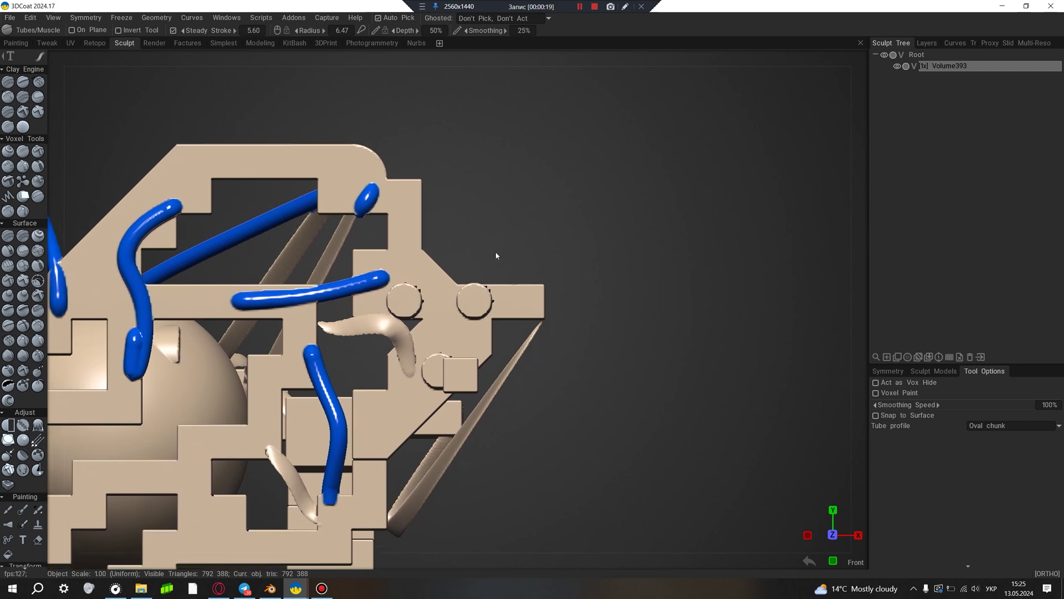
middle_click_drag(440, 319, 406, 286)
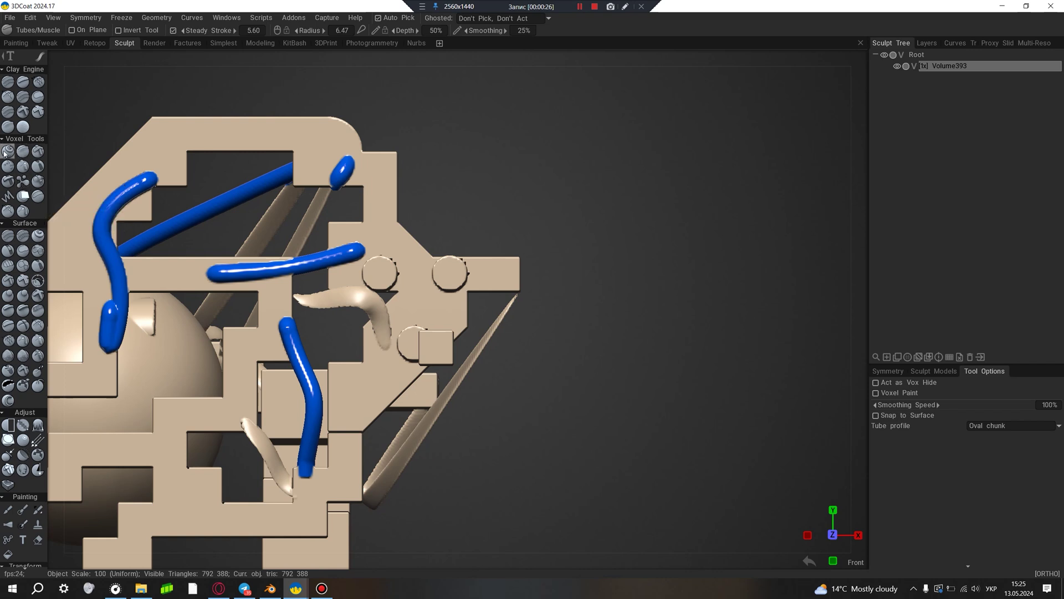
left_click(24, 183)
mouse_move(40, 55)
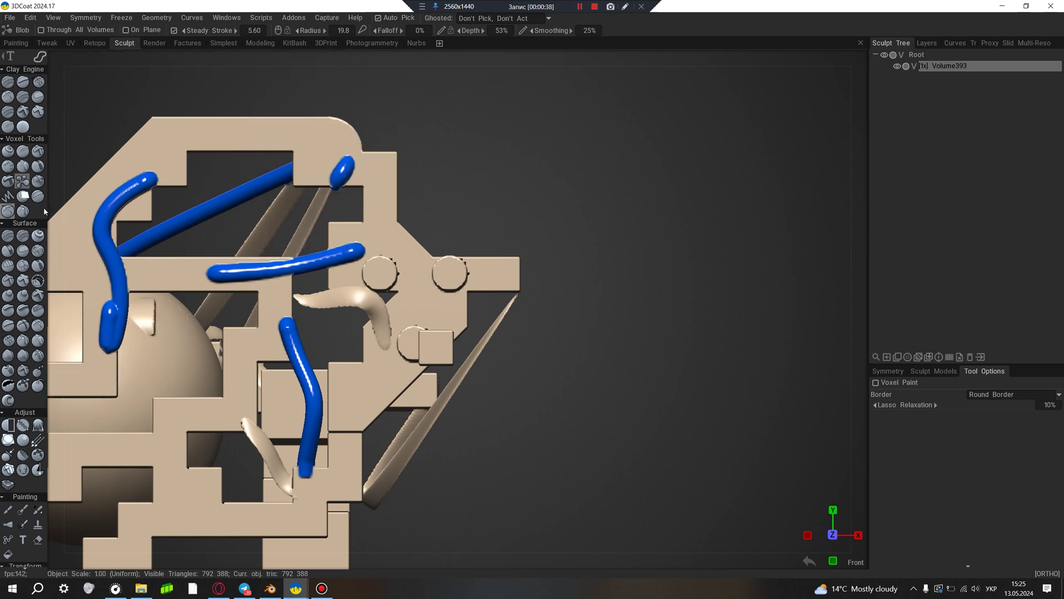
left_click_drag(571, 298, 676, 275)
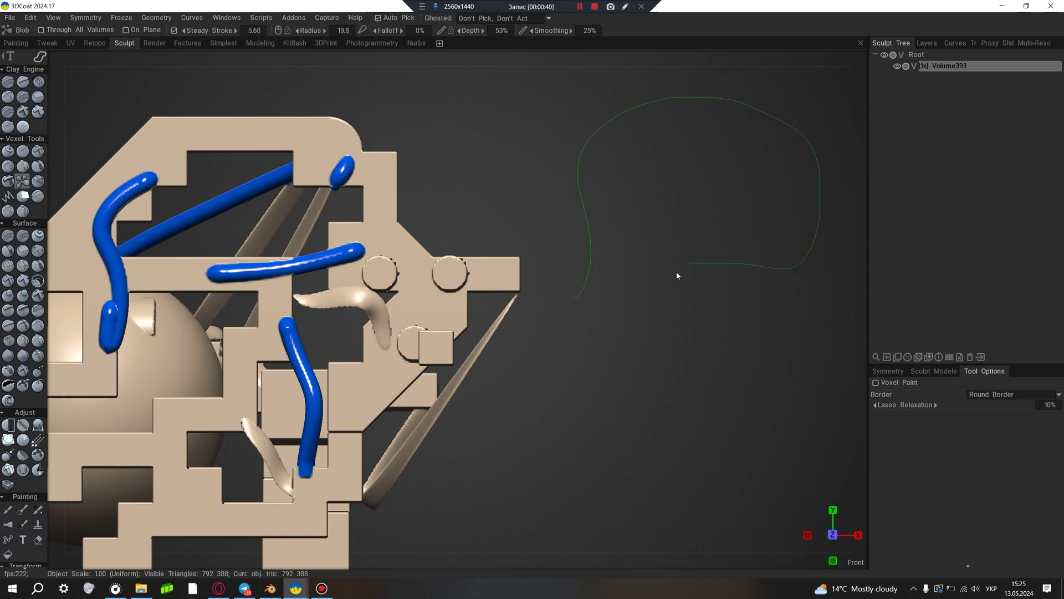
mouse_move(666, 459)
left_mouse_down()
mouse_move(578, 323)
mouse_move(554, 319)
left_mouse_up()
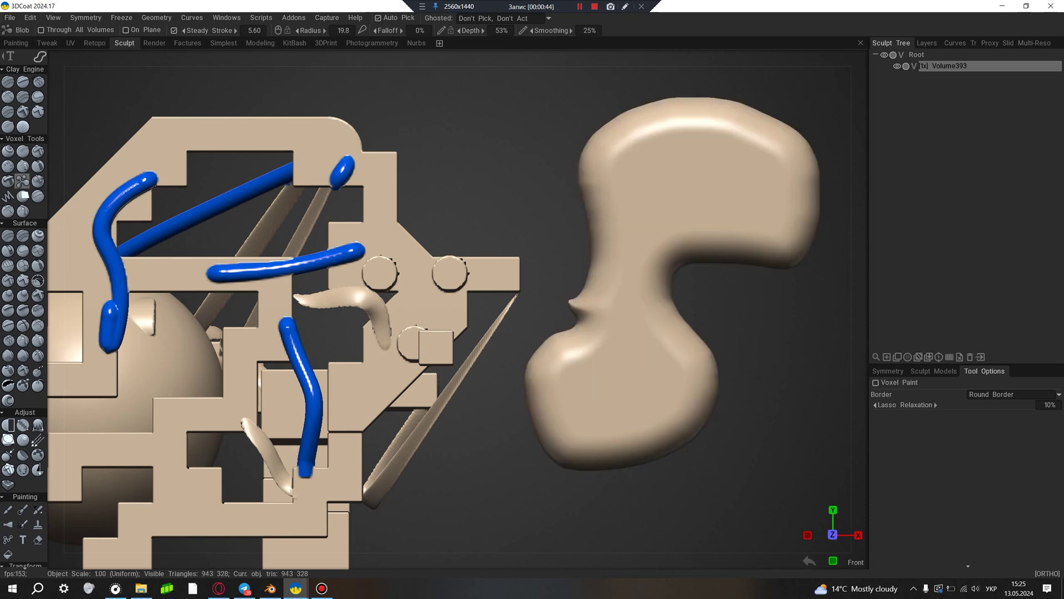
Step: Carve a thin scratch into the blob's lower part and zoom out over the scene
left_click_drag(695, 391, 647, 416)
scroll(751, 467, "down", 1)
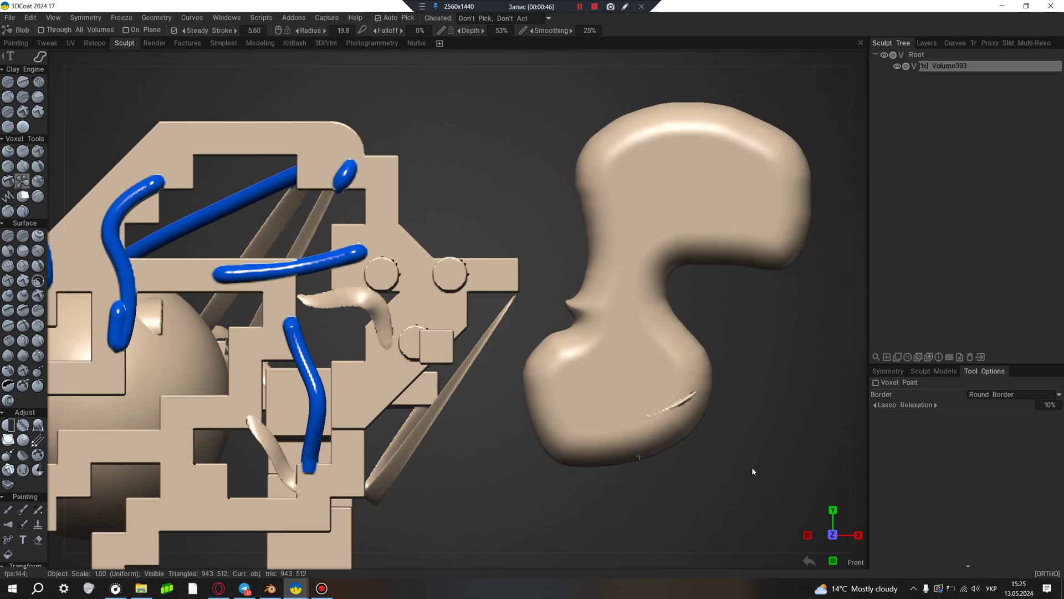
scroll(742, 462, "down", 2)
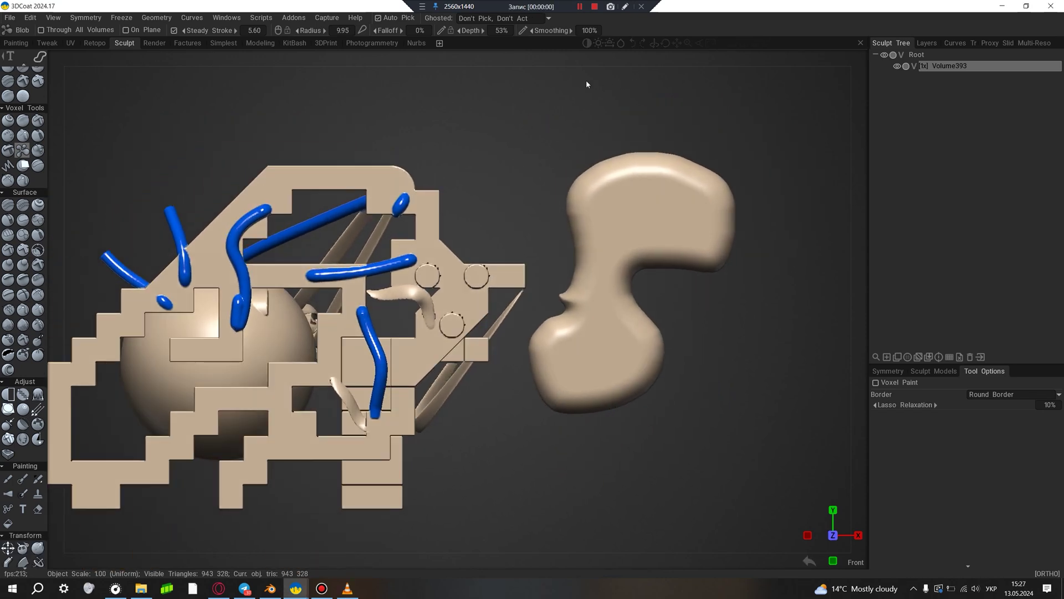
Step: Lasso a π-shaped volume above the scene and a Y-shaped volume at upper right
left_click_drag(539, 102, 410, 109)
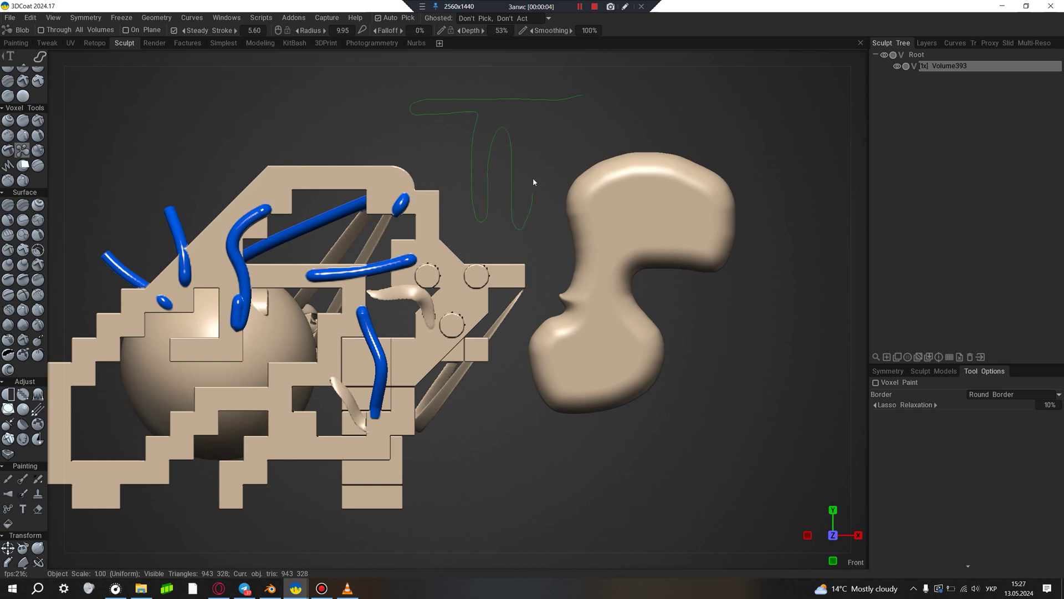
left_click_drag(628, 93, 577, 98)
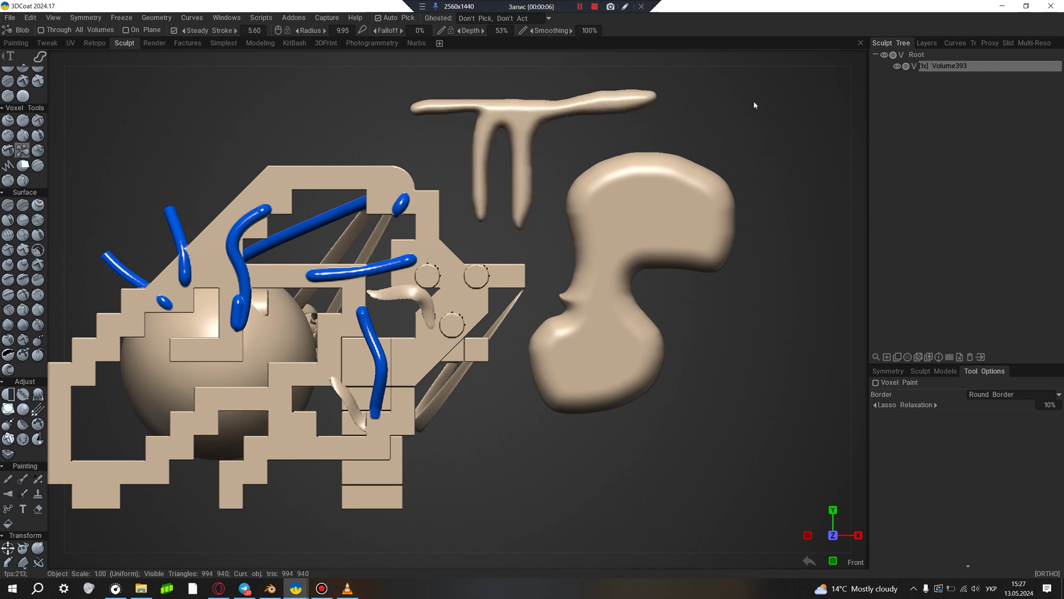
left_click_drag(747, 98, 774, 155)
mouse_move(759, 337)
left_mouse_down()
mouse_move(755, 258)
mouse_move(705, 153)
left_mouse_up()
left_click_drag(745, 97, 744, 94)
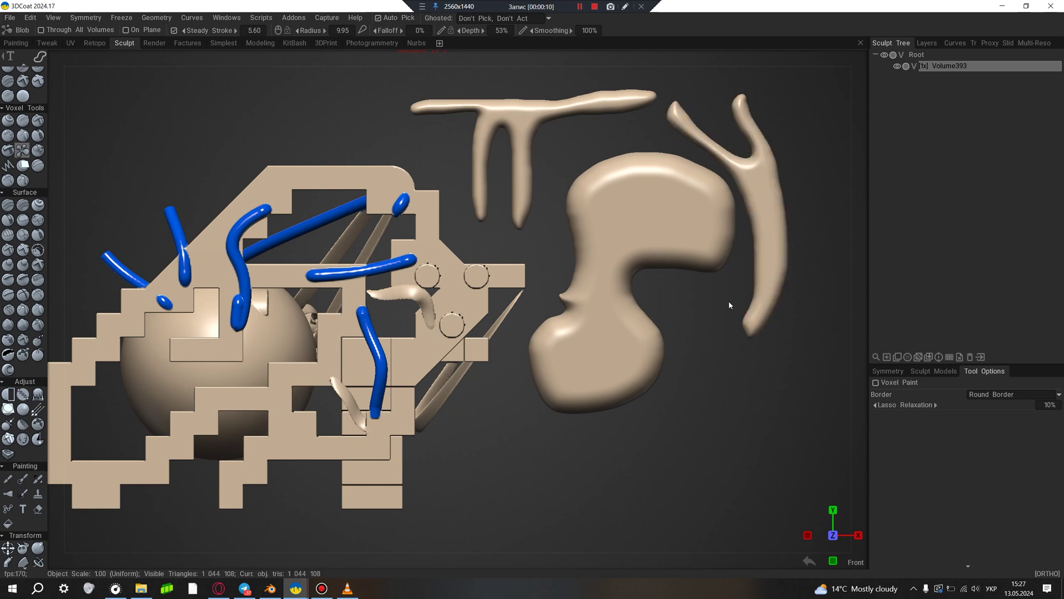
Step: Add a wavy lower-right volume, a bottom curl and a top-left blob
mouse_move(728, 277)
left_mouse_down()
mouse_move(684, 318)
mouse_move(591, 491)
left_mouse_up()
left_click_drag(702, 451, 732, 371)
left_click_drag(729, 282, 729, 282)
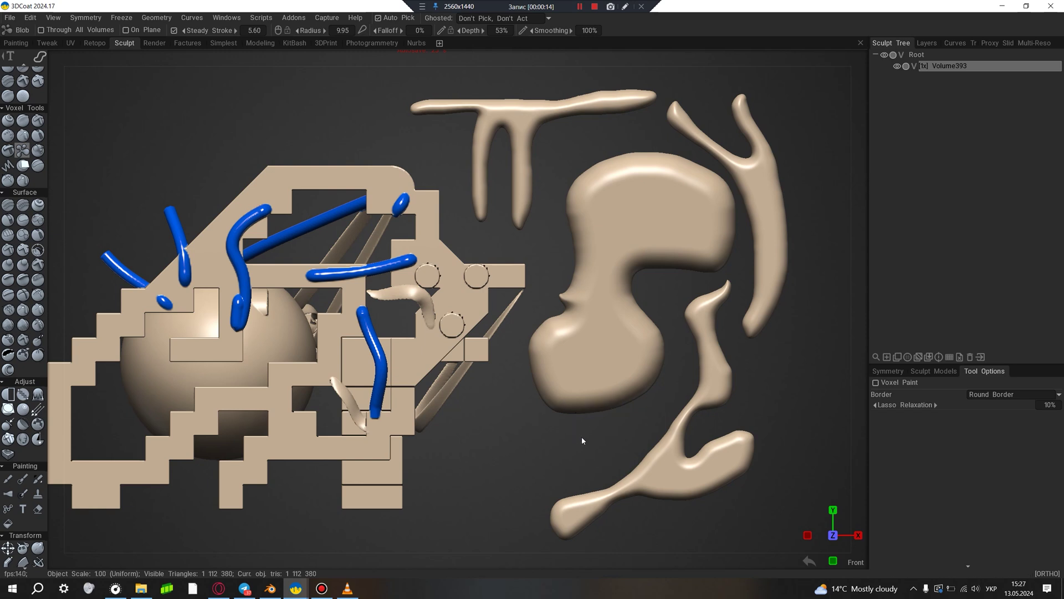
mouse_move(581, 437)
left_mouse_down()
mouse_move(446, 472)
mouse_move(579, 438)
left_mouse_up()
mouse_move(154, 84)
left_mouse_down()
mouse_move(111, 190)
mouse_move(192, 143)
left_mouse_up()
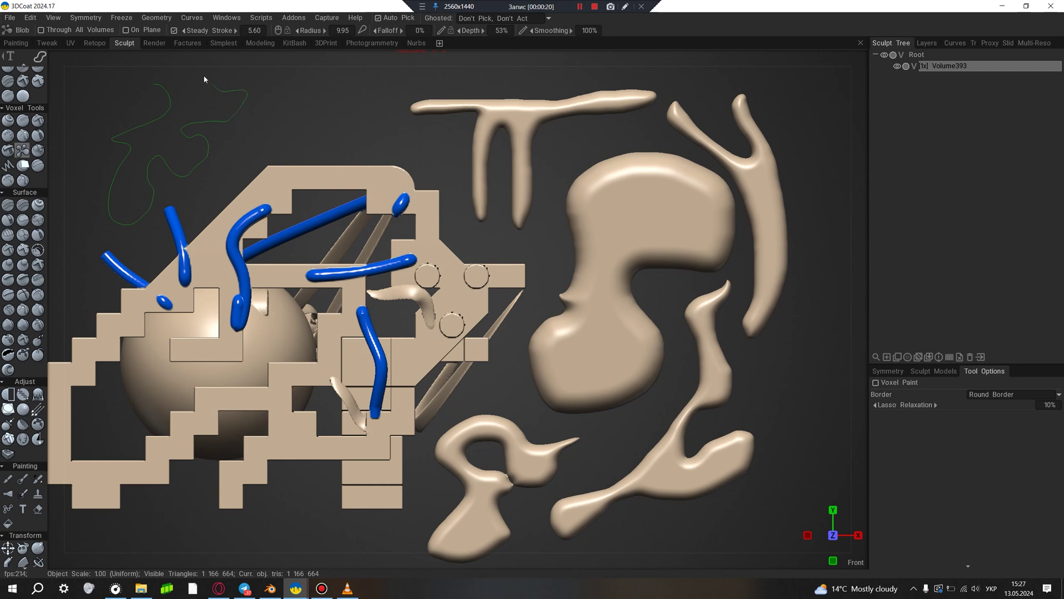
left_click_drag(157, 84, 158, 84)
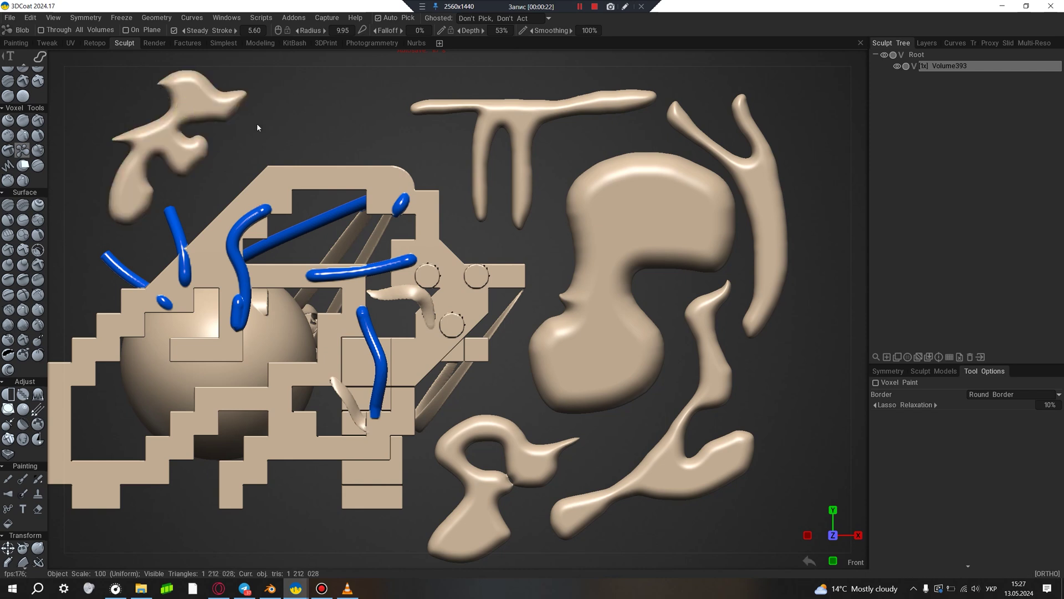
Step: Lasso an M-like volume along the top and add a rounded lobe to the large blob
left_click_drag(253, 159, 365, 75)
mouse_move(356, 146)
left_mouse_down()
mouse_move(332, 123)
mouse_move(292, 155)
mouse_move(252, 162)
left_mouse_up()
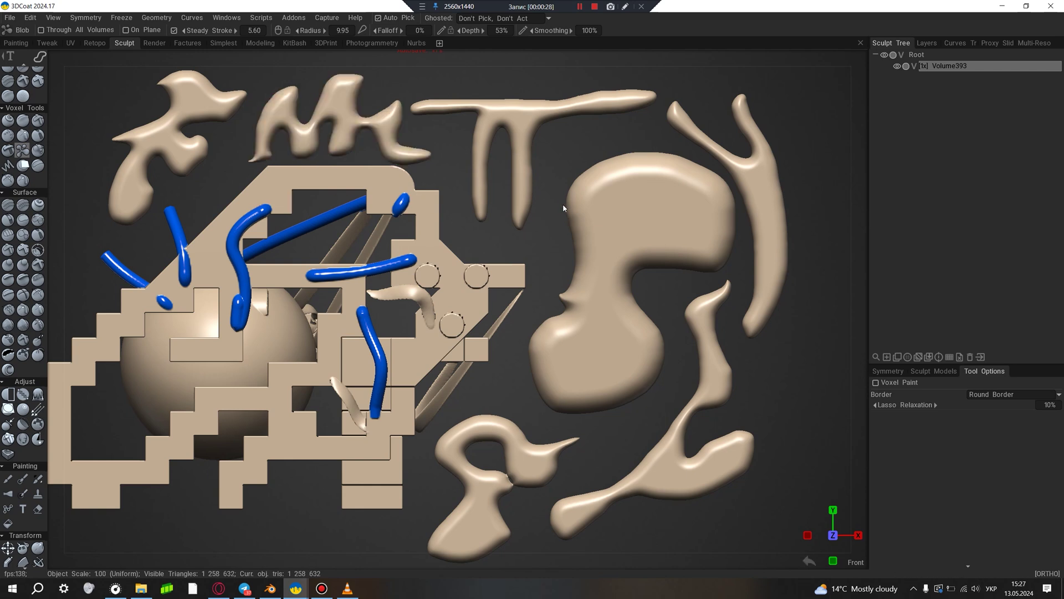
mouse_move(564, 200)
left_mouse_down()
mouse_move(702, 215)
mouse_move(580, 250)
mouse_move(572, 191)
mouse_move(565, 200)
left_mouse_up()
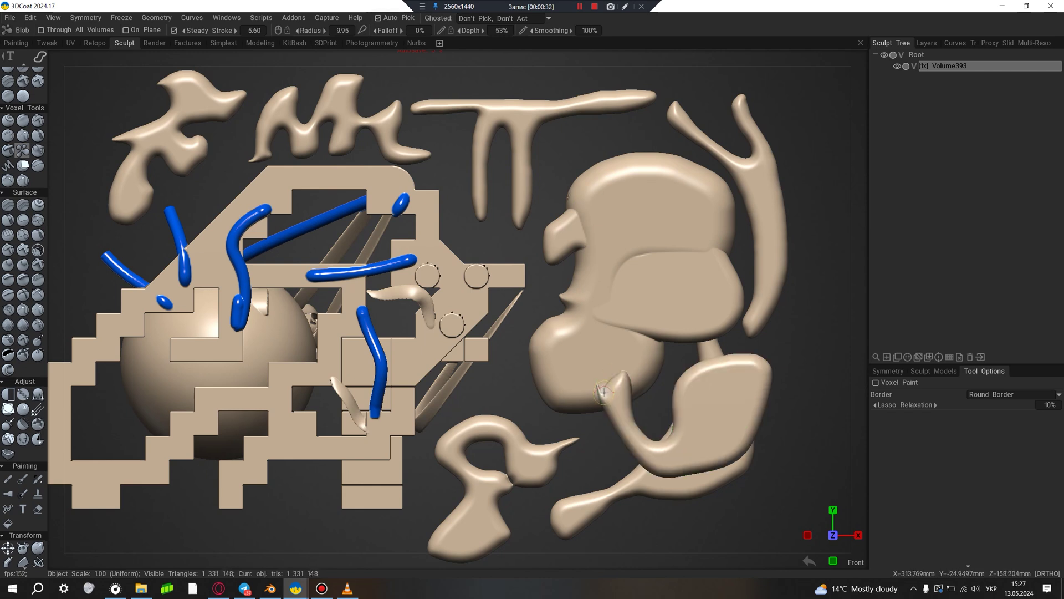
left_click_drag(607, 385, 636, 386)
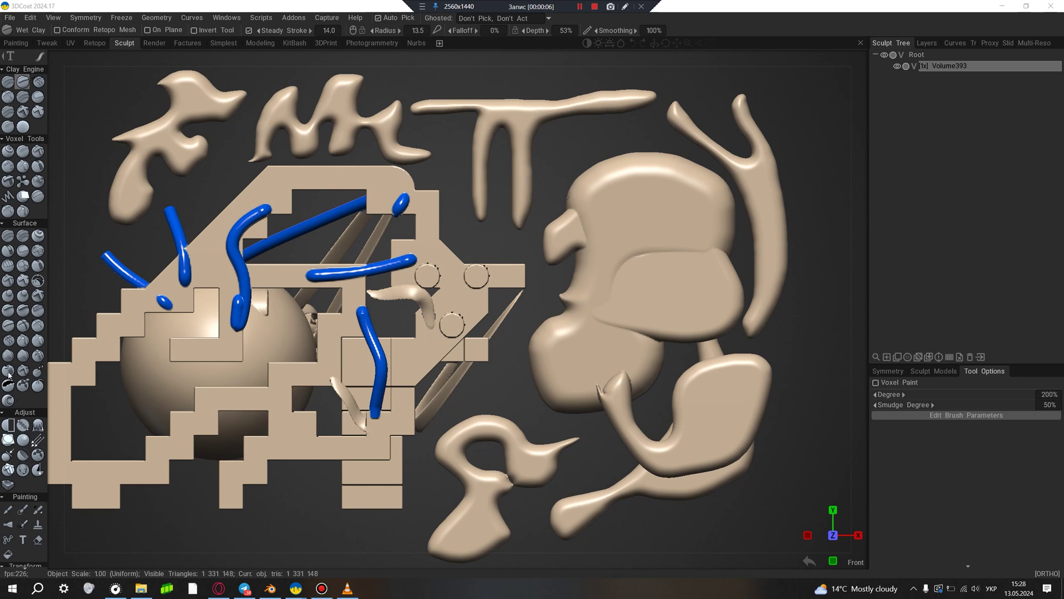
Step: Paint Wet Clay strokes from the big blob's upper part down into its lower-right lobe
mouse_move(643, 208)
left_mouse_down()
mouse_move(609, 169)
mouse_move(626, 288)
mouse_move(593, 260)
mouse_move(687, 289)
mouse_move(639, 268)
left_mouse_up()
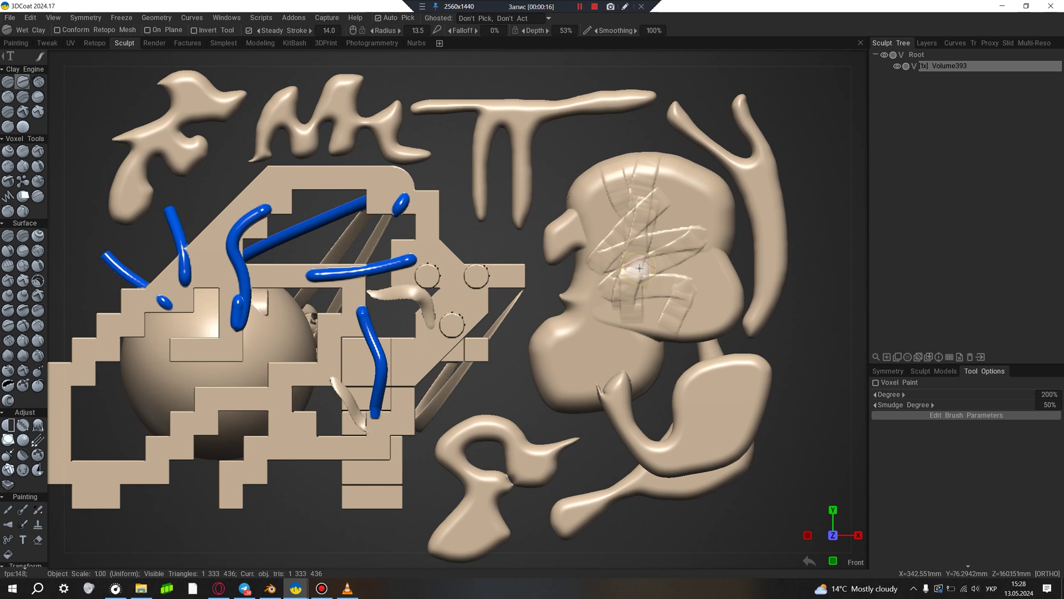
mouse_move(639, 267)
left_mouse_down()
mouse_move(577, 382)
mouse_move(554, 338)
mouse_move(630, 372)
mouse_move(621, 422)
mouse_move(703, 427)
mouse_move(715, 394)
mouse_move(735, 391)
mouse_move(710, 460)
mouse_move(701, 433)
left_mouse_up()
left_click(270, 588)
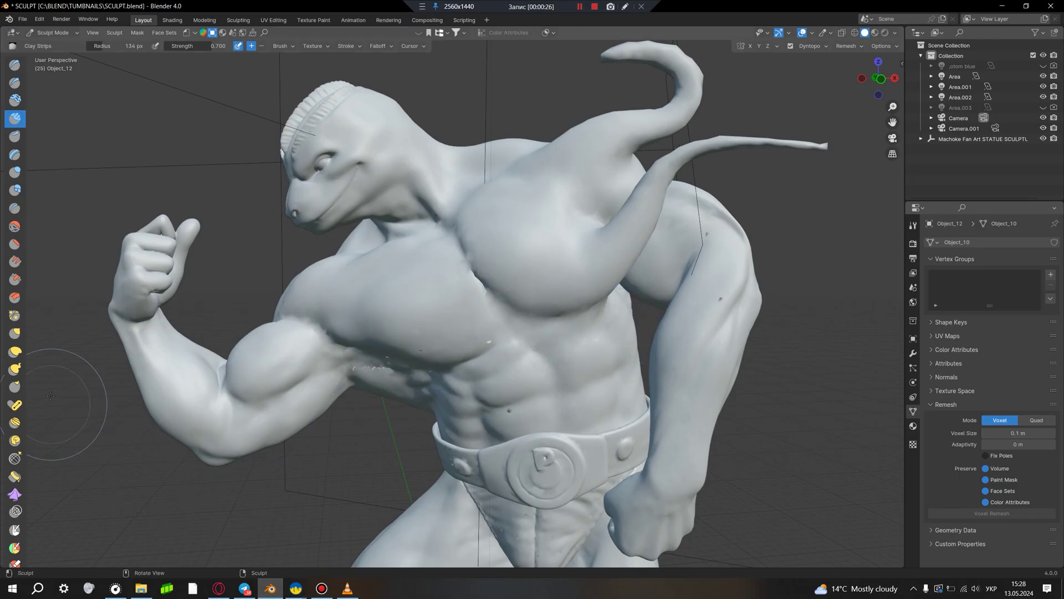
scroll(10, 331, "down", 1)
scroll(10, 331, "down", 5)
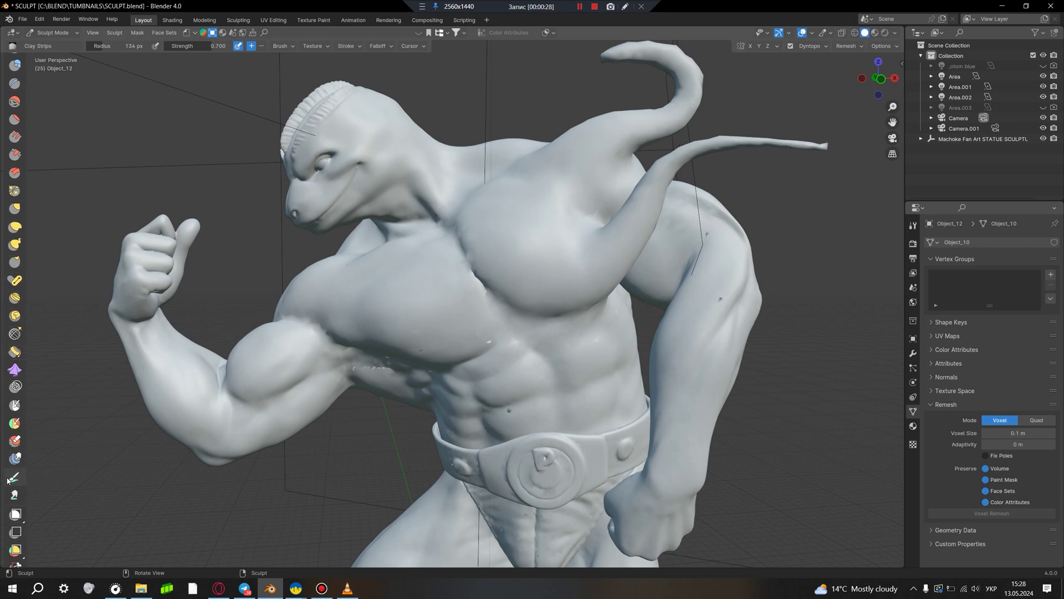
scroll(8, 432, "down", 3)
scroll(8, 467, "down", 3)
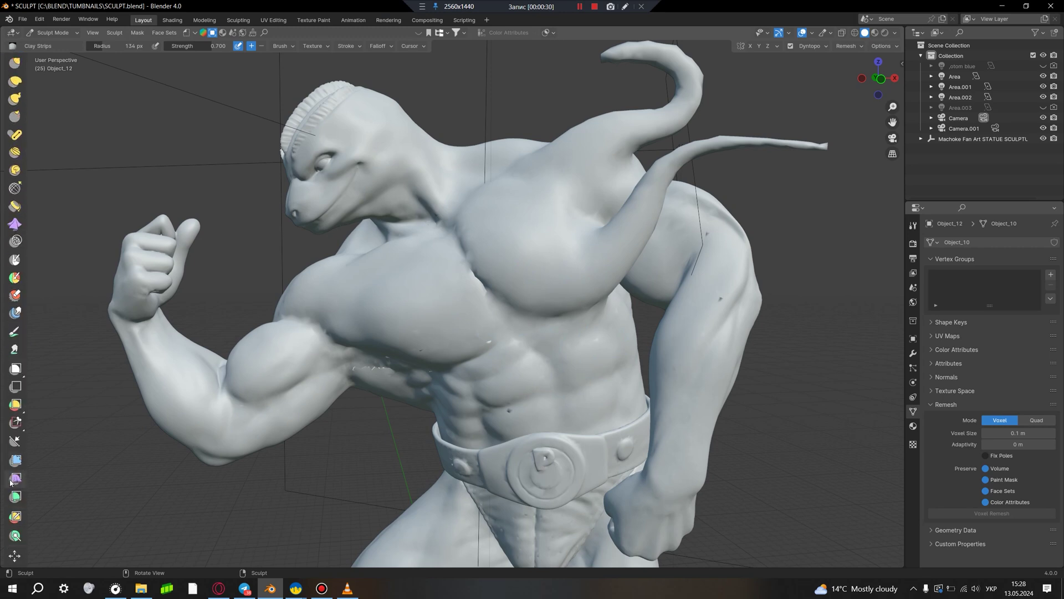
mouse_move(295, 588)
left_click(353, 537)
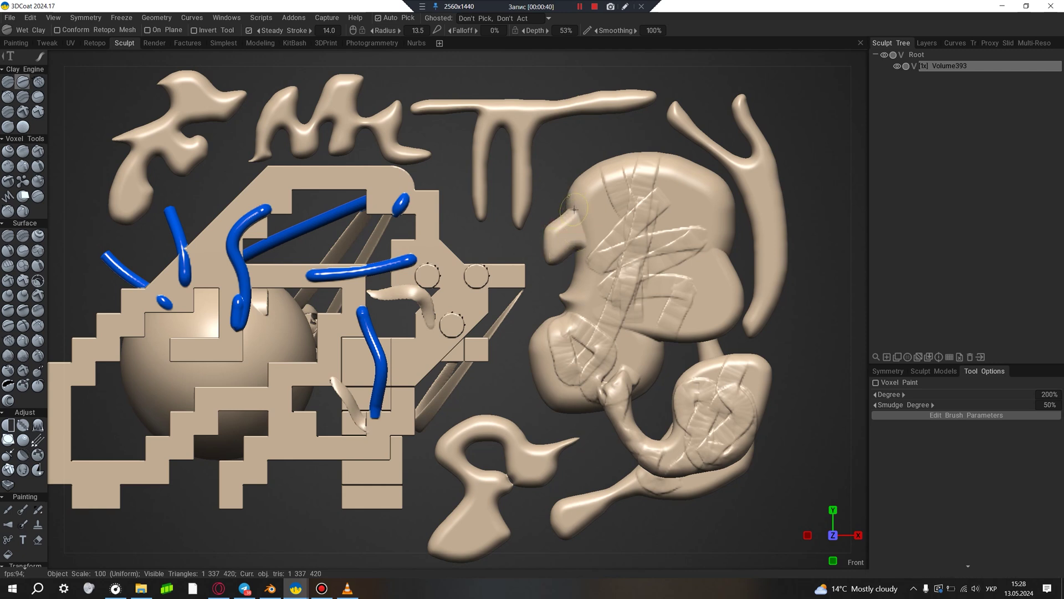
Step: Carve a curved groove and a small upward stroke into the head blob, then enter Retopo
mouse_move(577, 209)
left_mouse_down()
mouse_move(591, 258)
mouse_move(724, 261)
mouse_move(693, 332)
mouse_move(635, 310)
mouse_move(682, 335)
mouse_move(731, 298)
mouse_move(666, 329)
mouse_move(643, 316)
mouse_move(732, 294)
mouse_move(675, 211)
mouse_move(663, 230)
mouse_move(579, 272)
mouse_move(614, 278)
left_mouse_up()
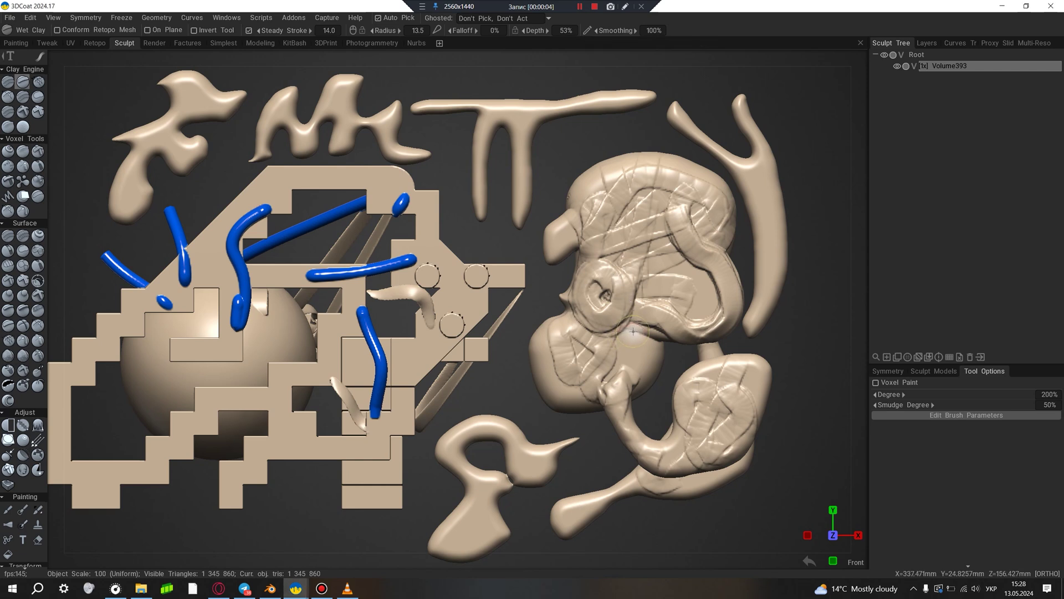
mouse_move(632, 333)
left_mouse_down()
mouse_move(638, 276)
mouse_move(715, 300)
mouse_move(687, 319)
mouse_move(698, 296)
mouse_move(706, 301)
left_mouse_up()
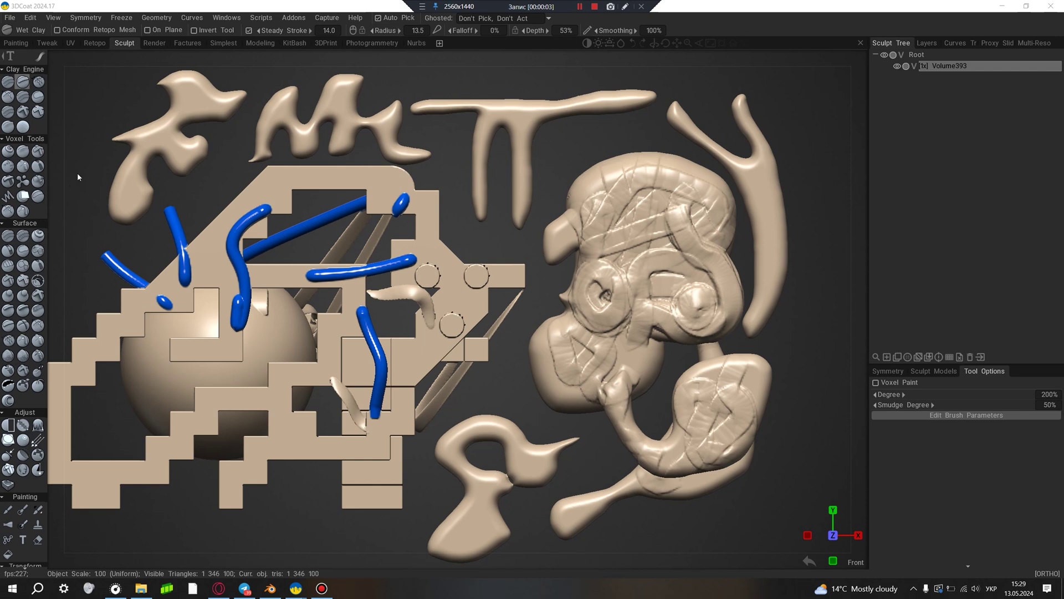
left_click(93, 44)
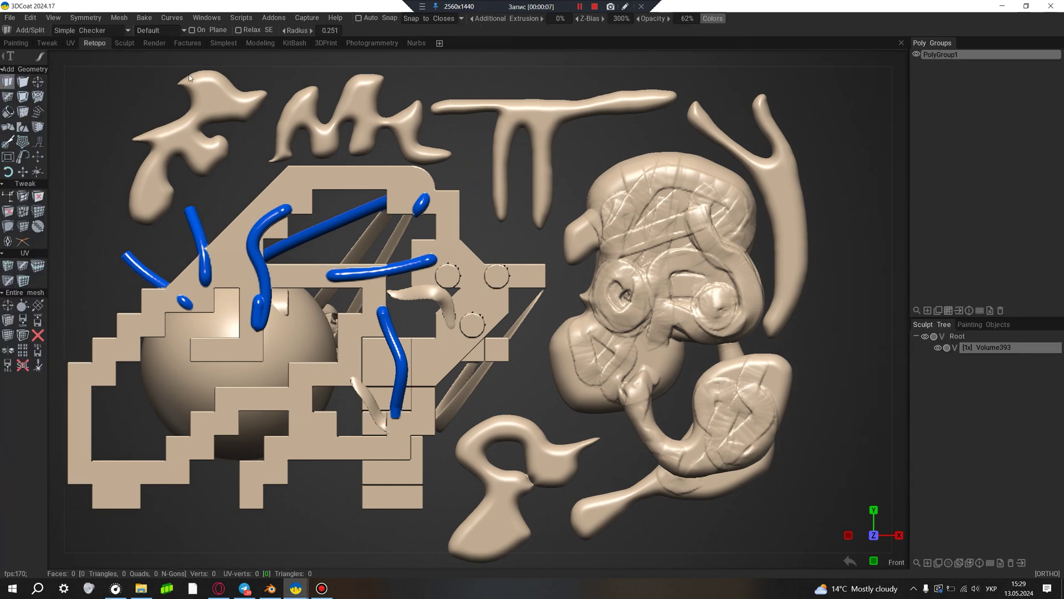
Step: In Painting, brush blue voxel paint across the blocks, blobs, Y shape and head top
left_click(16, 43)
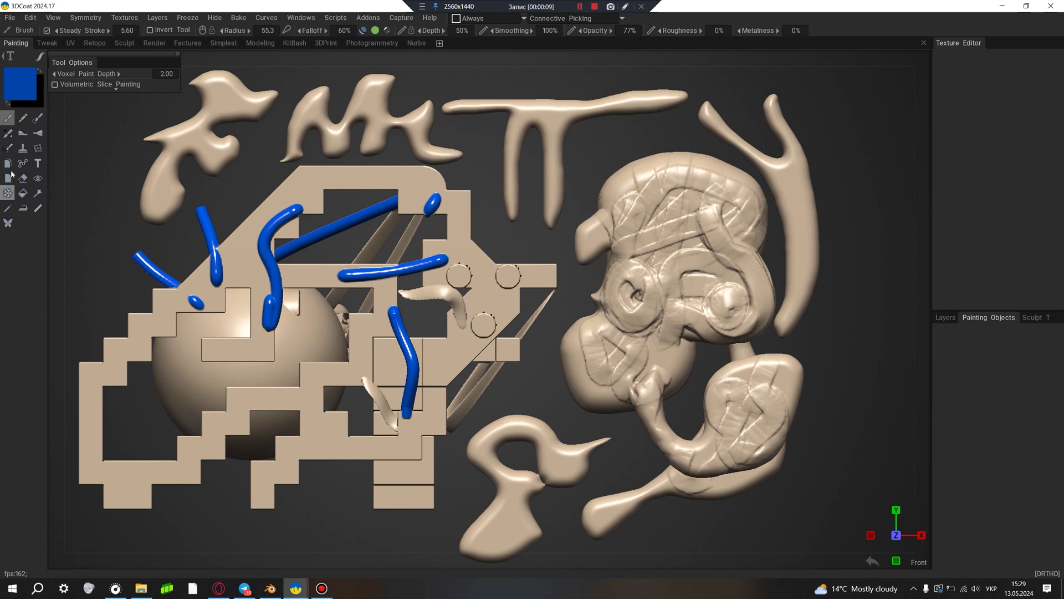
left_click(8, 119)
mouse_move(238, 316)
left_mouse_down()
mouse_move(712, 469)
mouse_move(588, 108)
left_mouse_up()
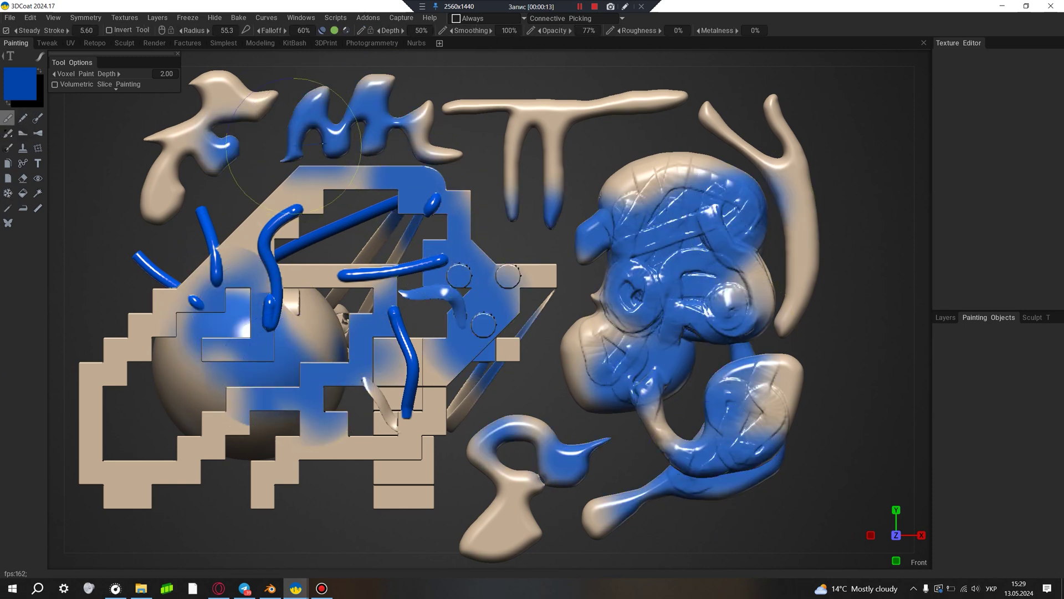
left_click_drag(712, 111, 706, 172)
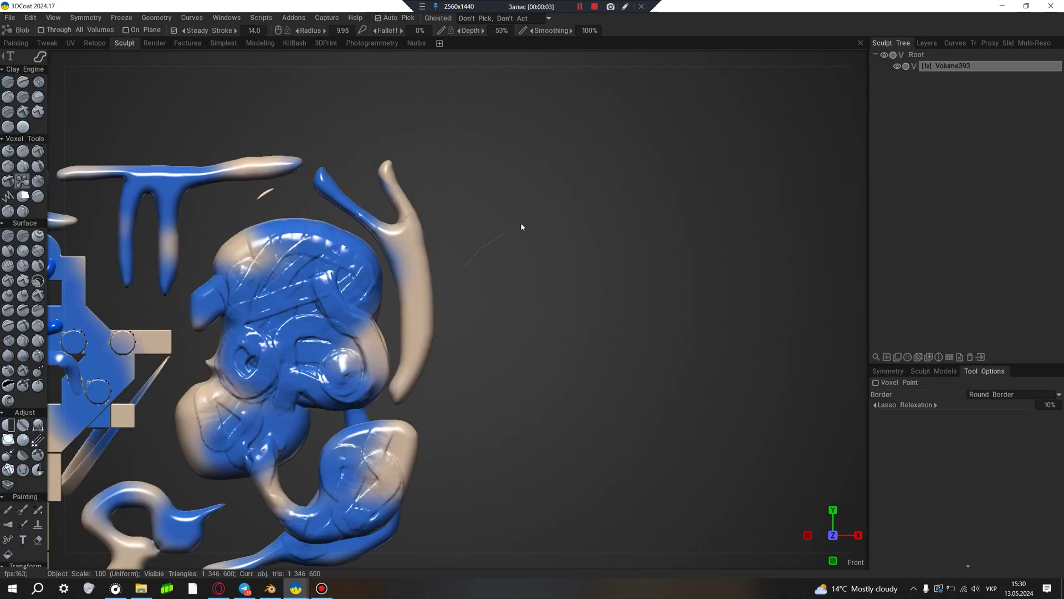
Step: Lasso two beige Blob arrows right of the blue head, pointing up-right and right
left_click_drag(655, 133, 717, 106)
left_click_drag(497, 362, 467, 249)
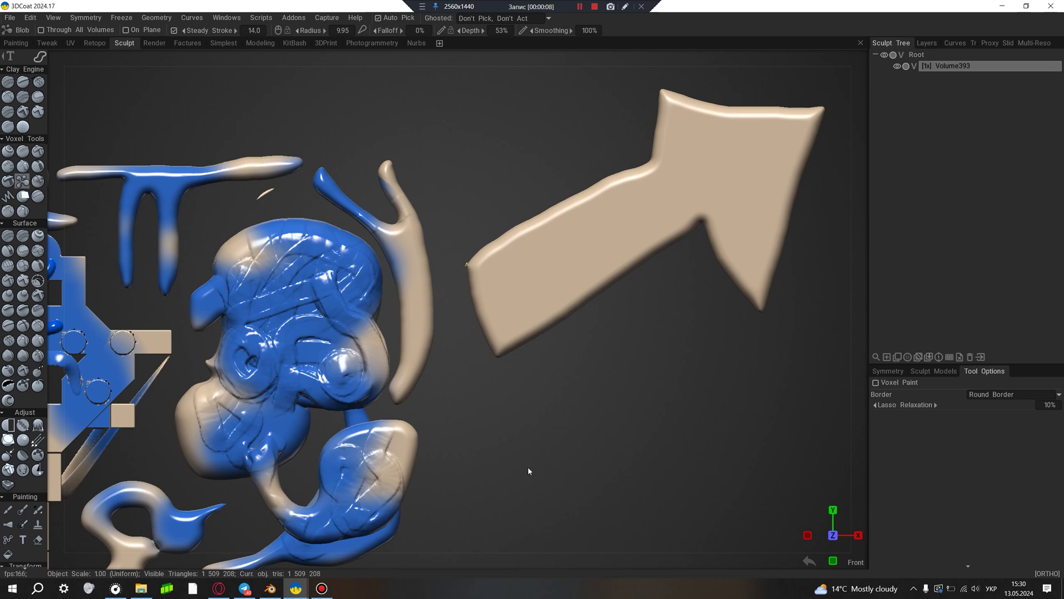
left_click_drag(501, 499, 492, 415)
left_click_drag(704, 590, 500, 501)
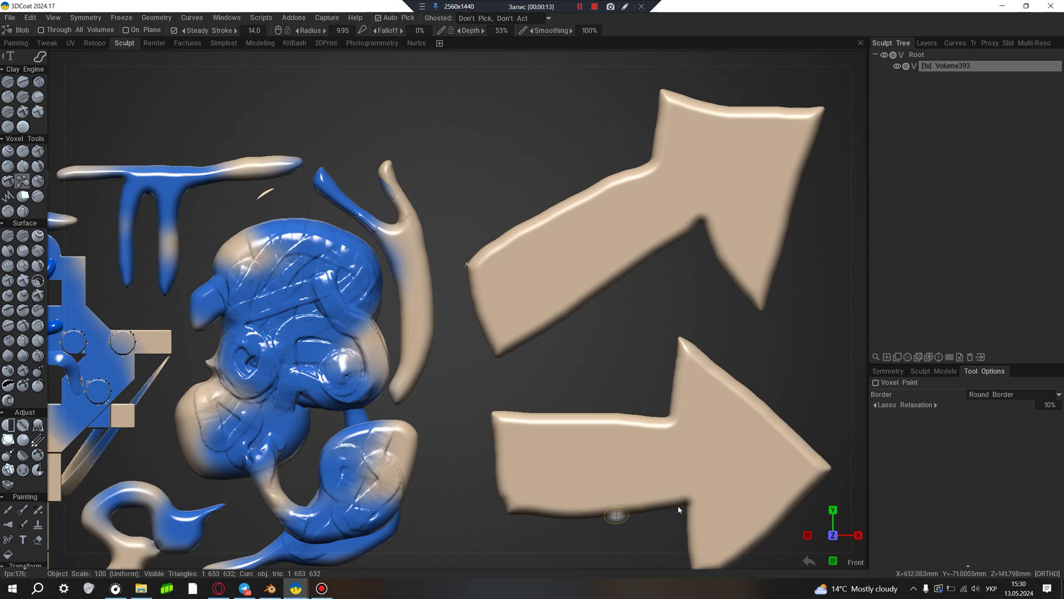